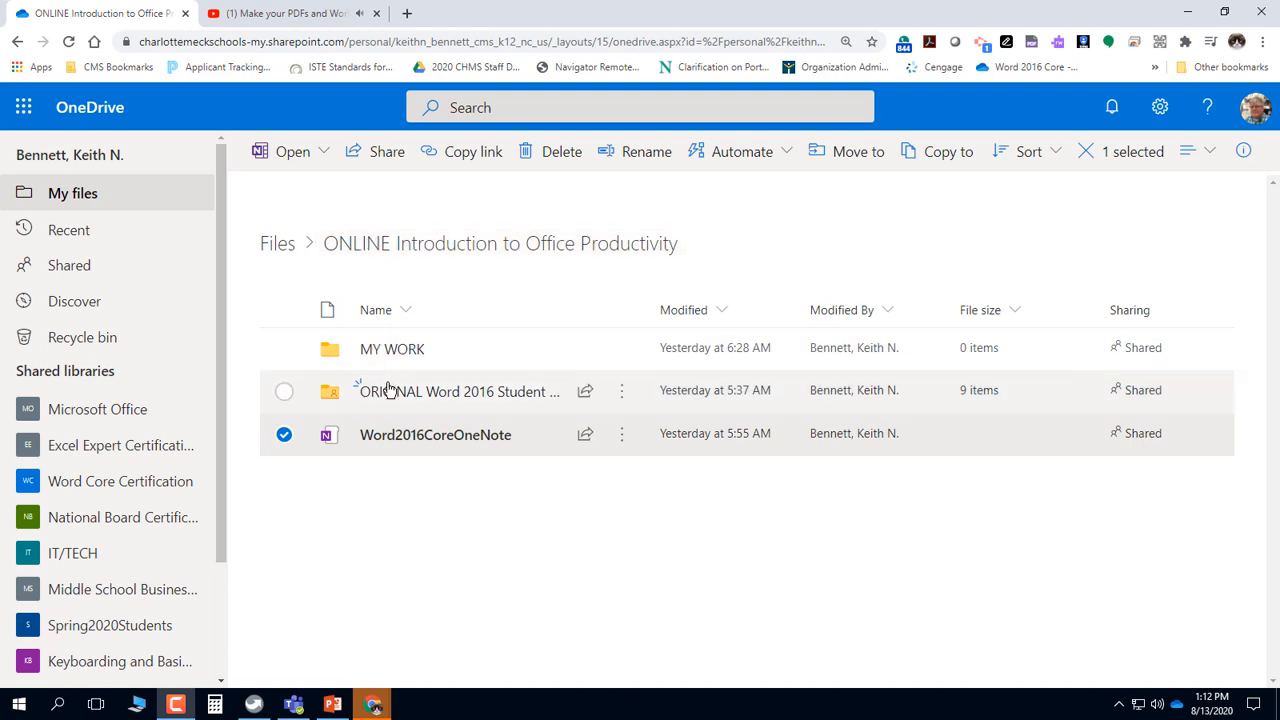
# Open the 04 folder inside the ORIGINAL Word 2016 Student Data Files folder.
pyautogui.click(521, 396)
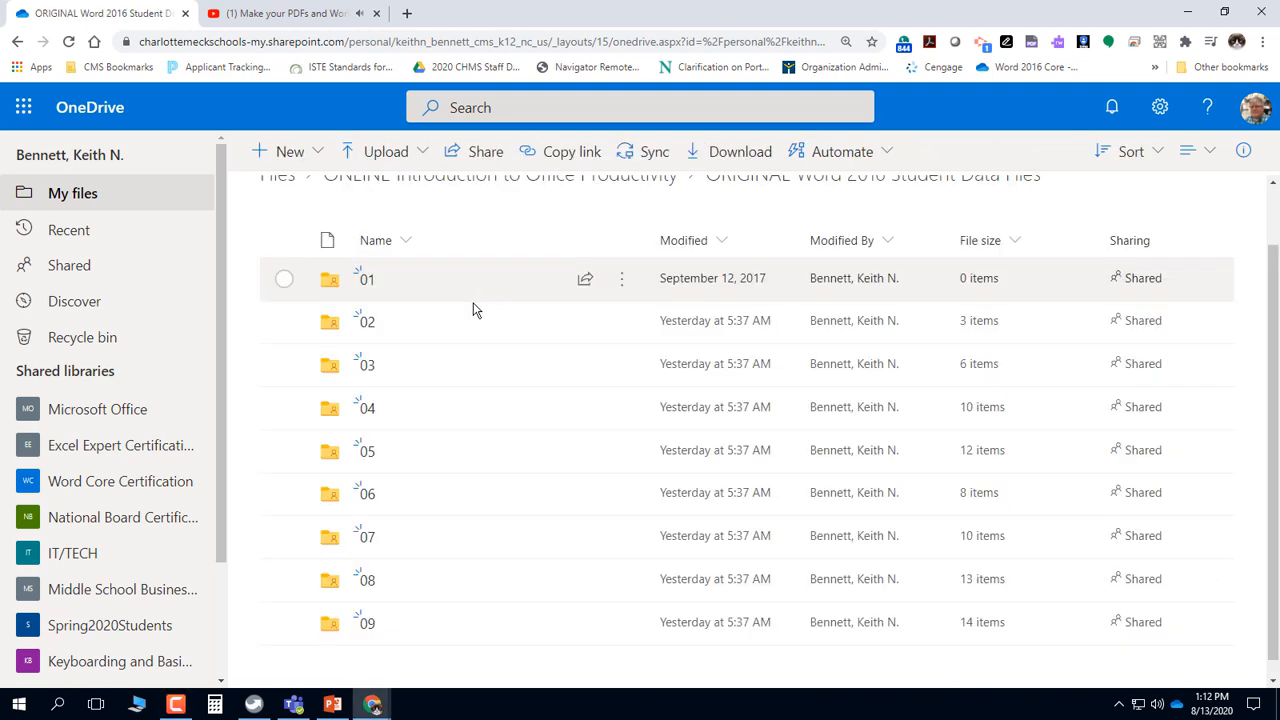
pyautogui.click(368, 411)
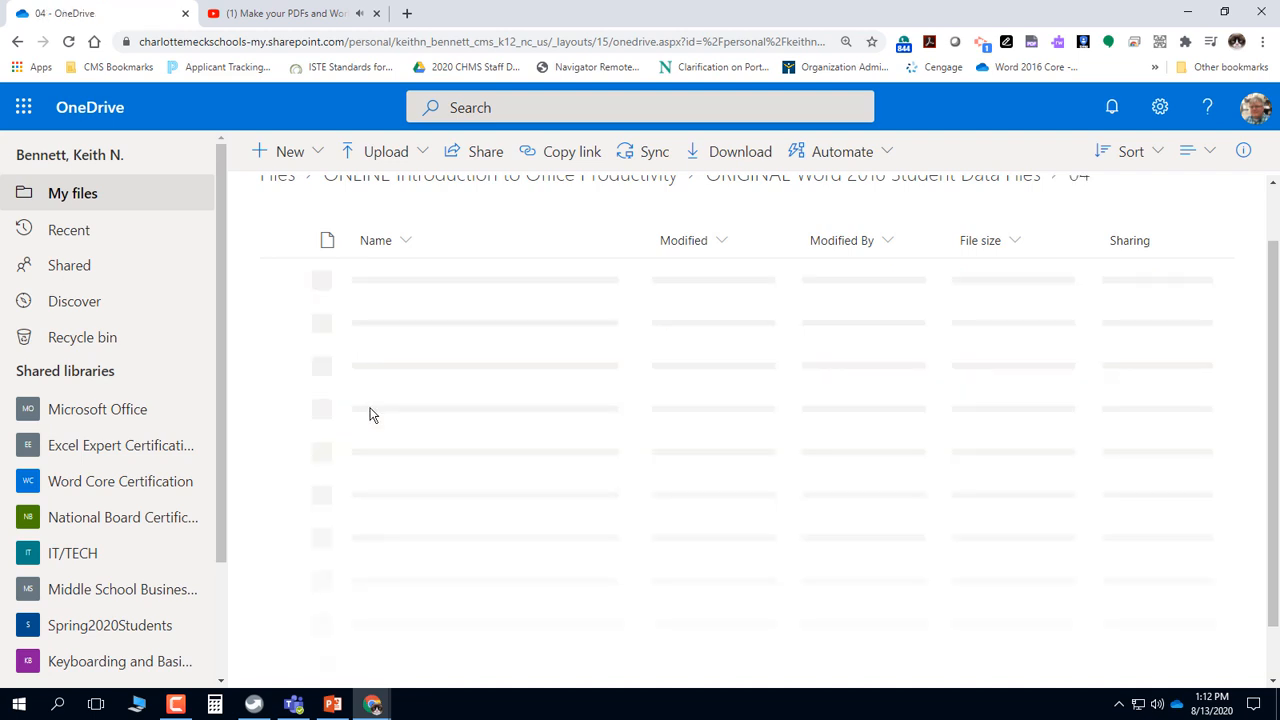
pyautogui.moveTo(404, 404)
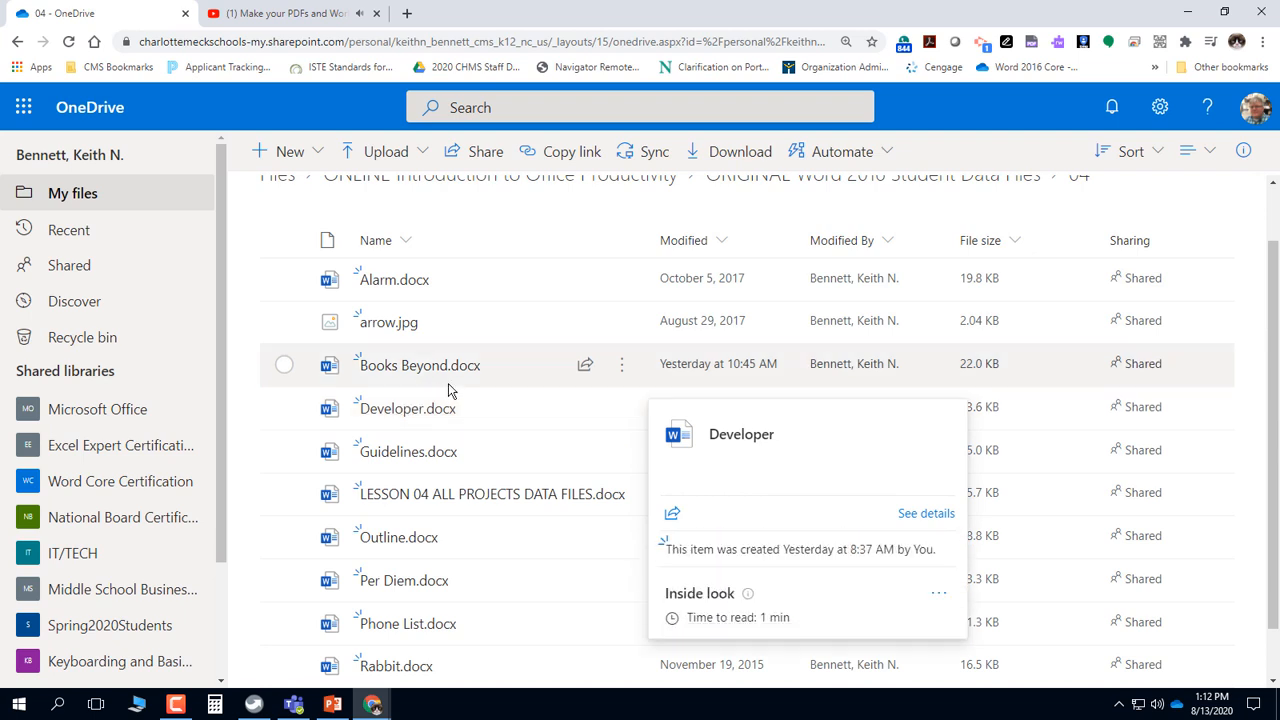
# Copy Books Beyond.docx from the 04 folder into the MY WORK folder at the root of OneDrive.
pyautogui.moveTo(396, 372)
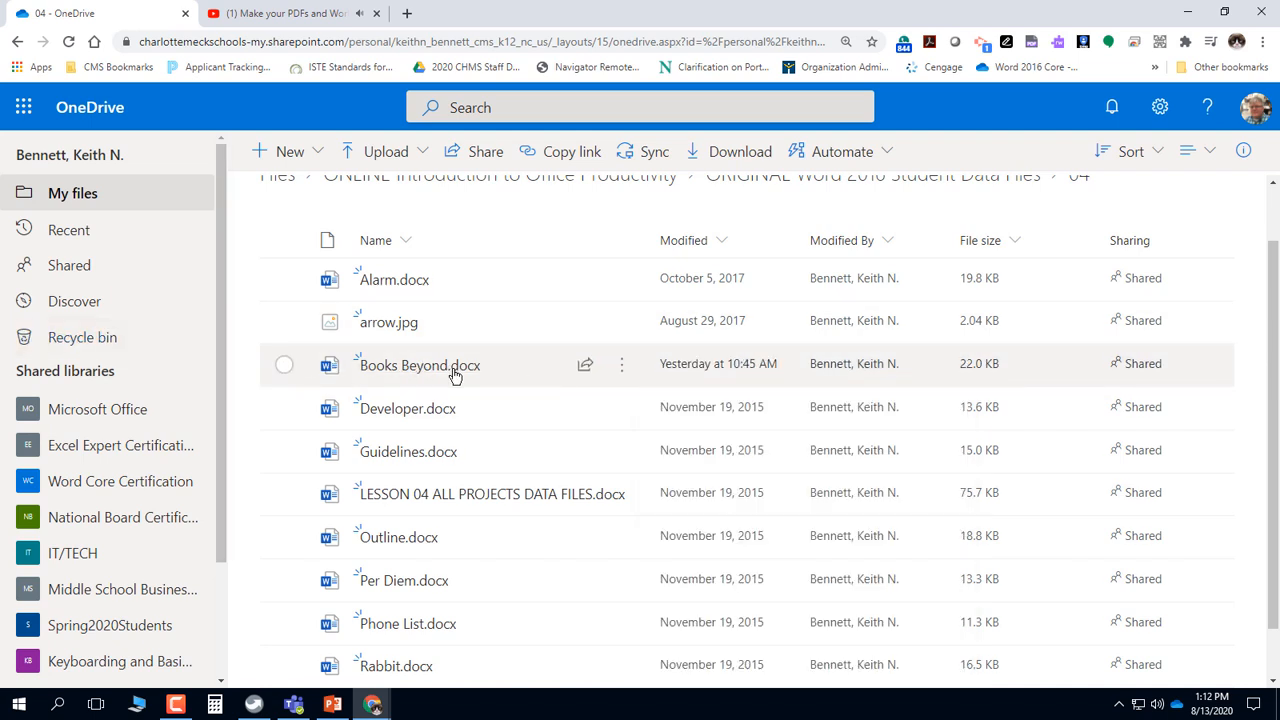
pyautogui.moveTo(452, 370)
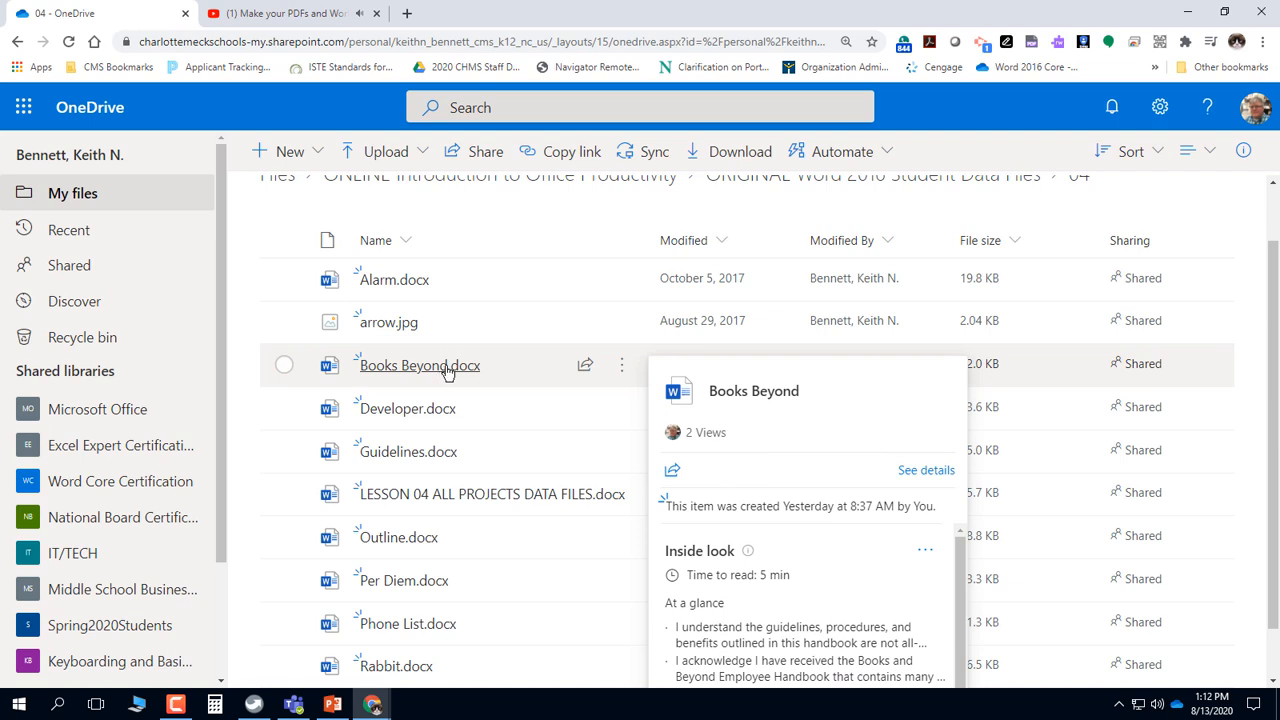
pyautogui.click(624, 372)
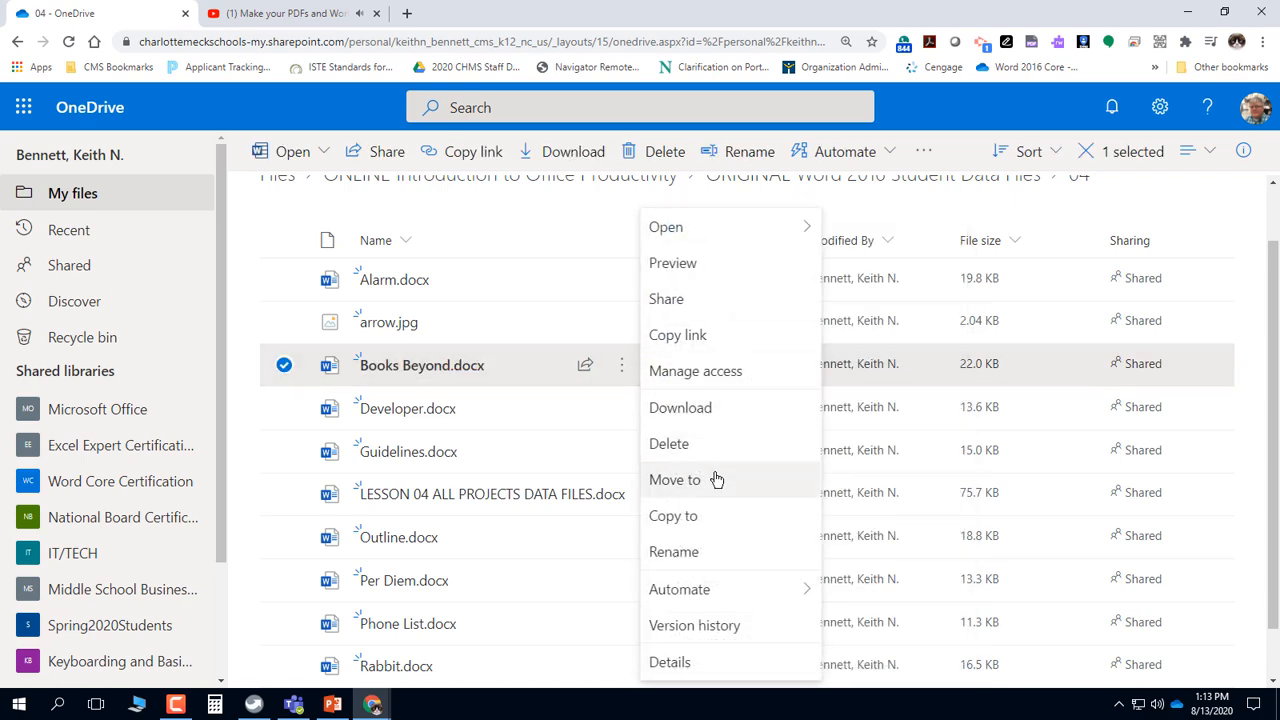
pyautogui.click(763, 526)
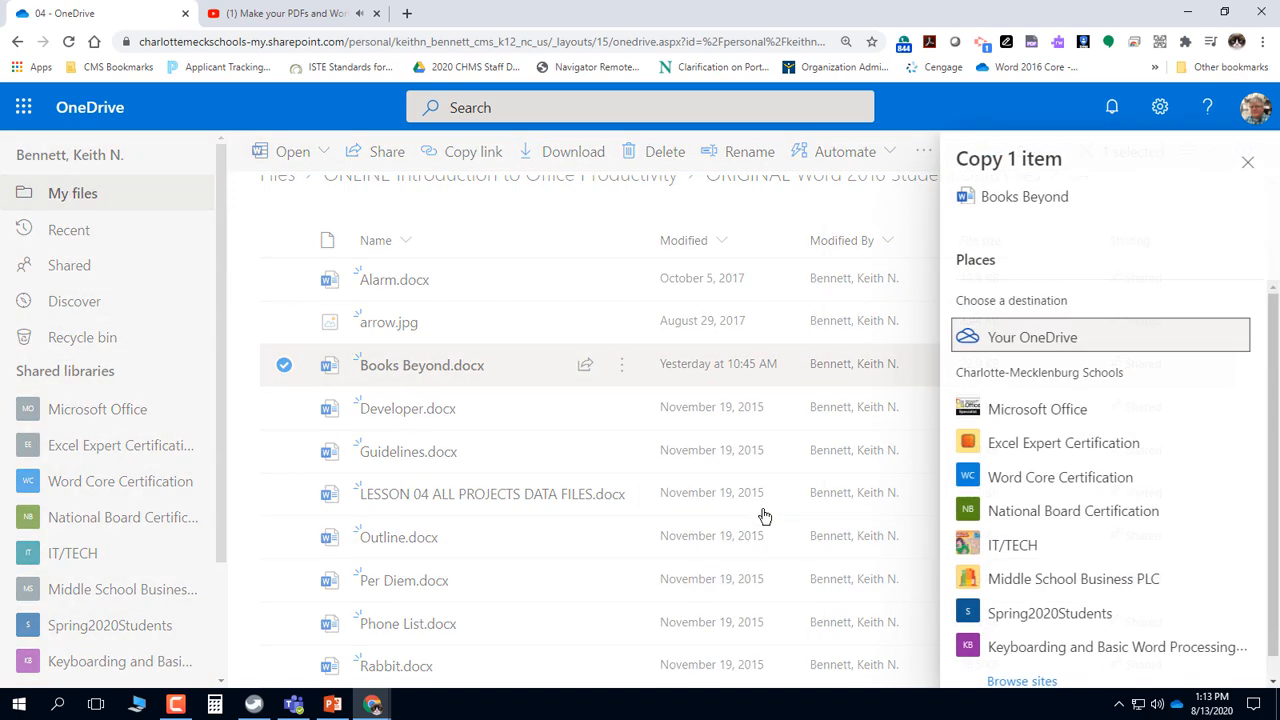
pyautogui.click(1018, 340)
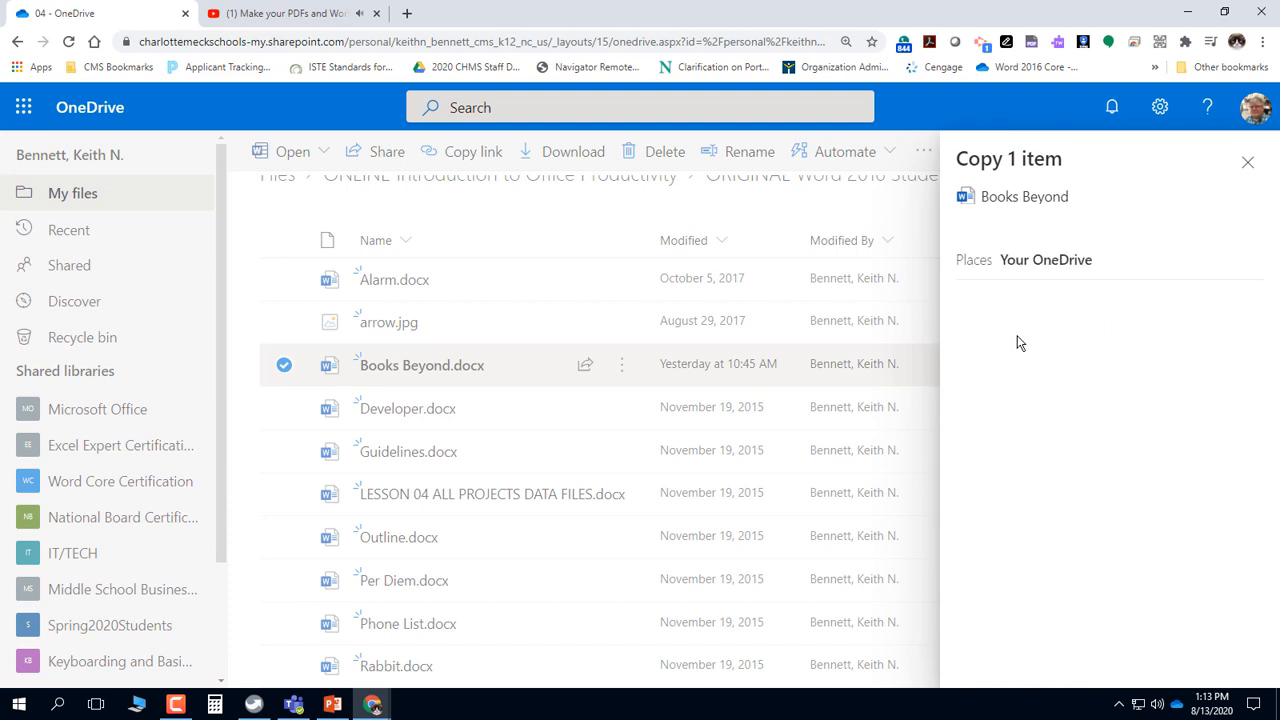
pyautogui.scroll(-10, 1035, 370)
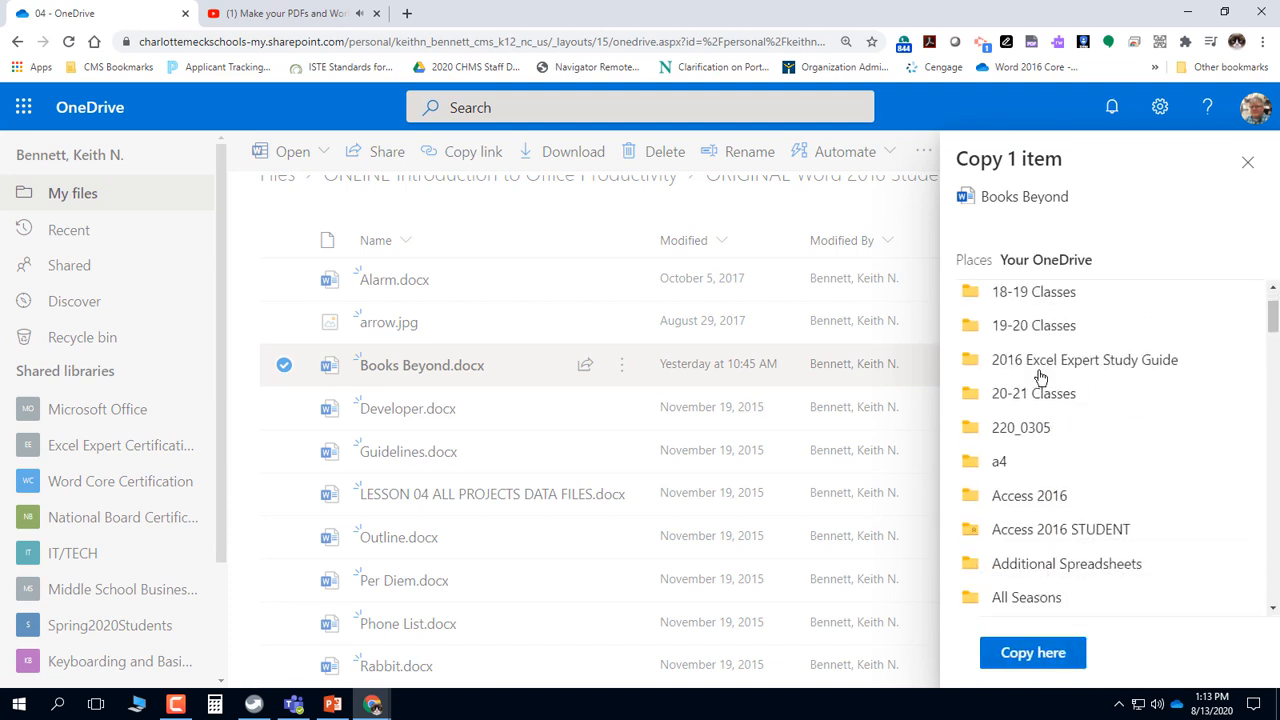
pyautogui.scroll(-6, 1055, 390)
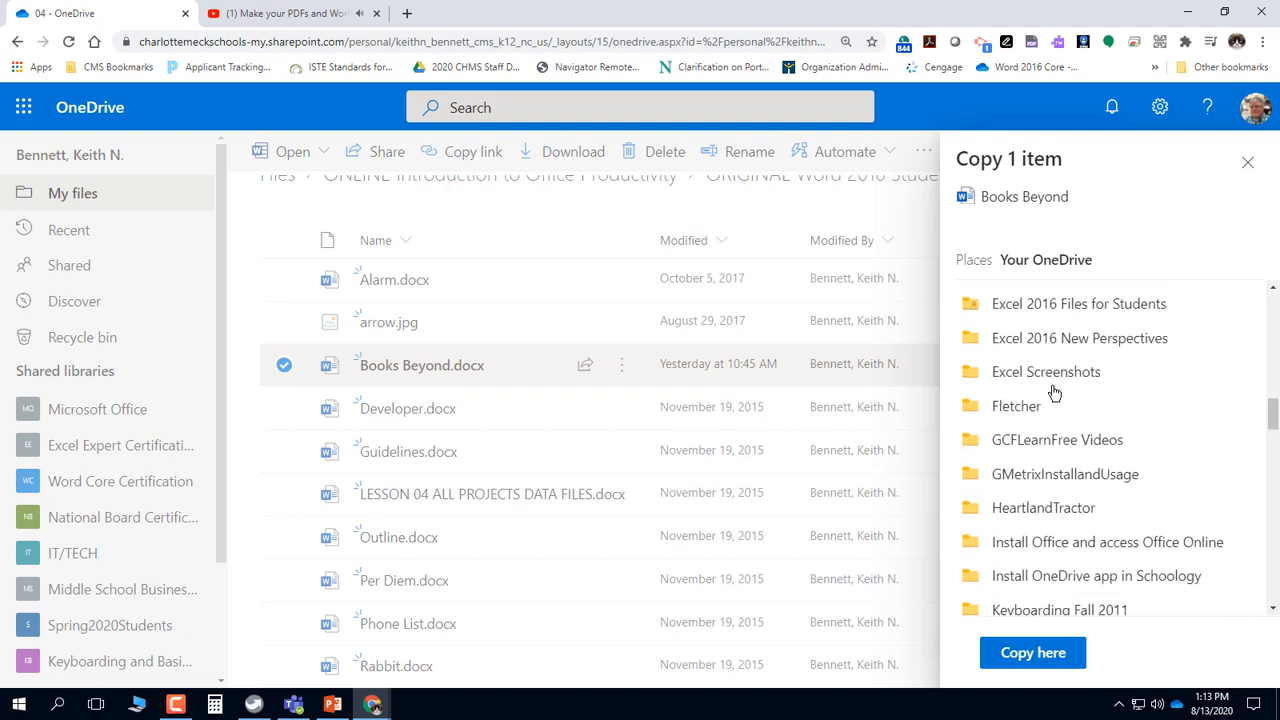
pyautogui.scroll(-3, 1048, 400)
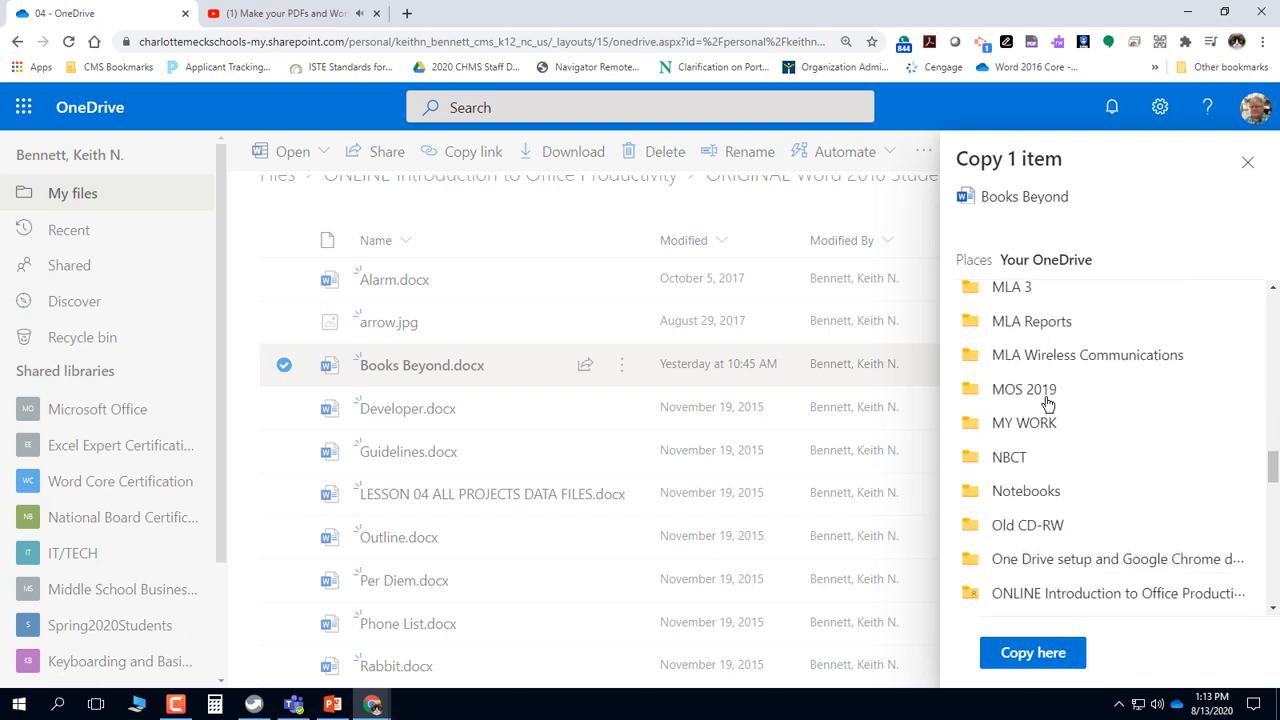
pyautogui.click(1030, 428)
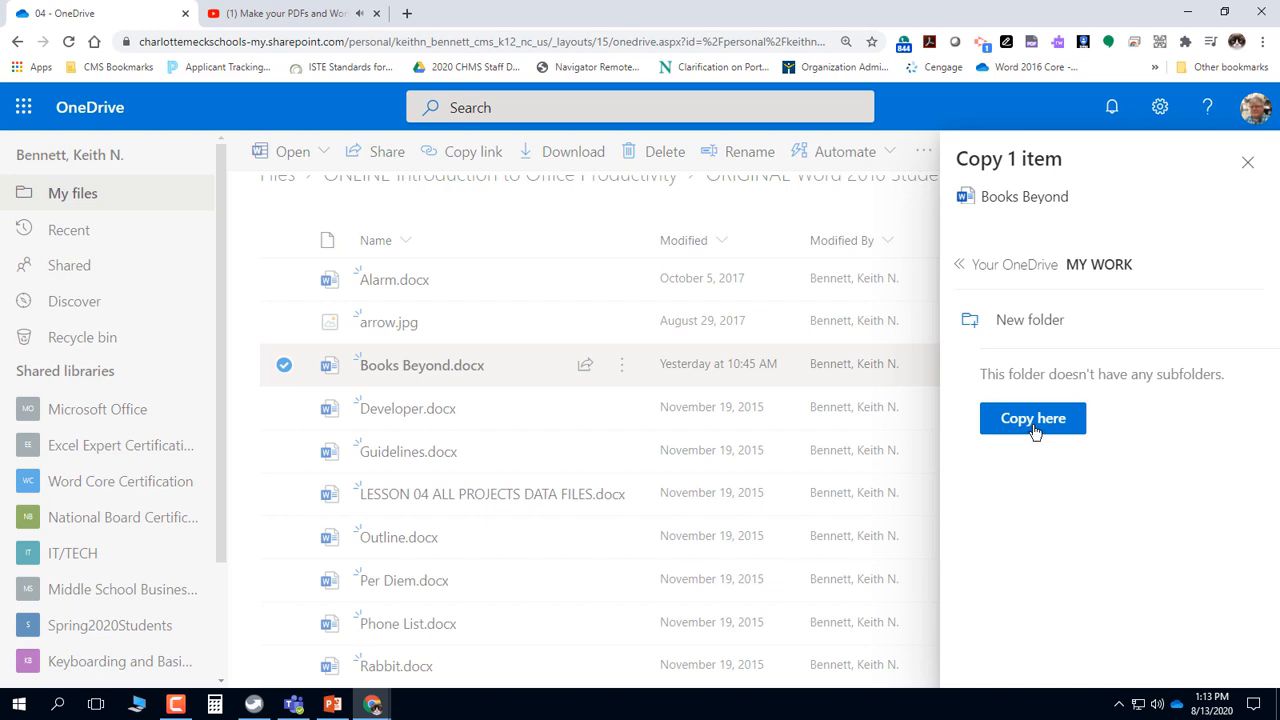
pyautogui.click(1033, 420)
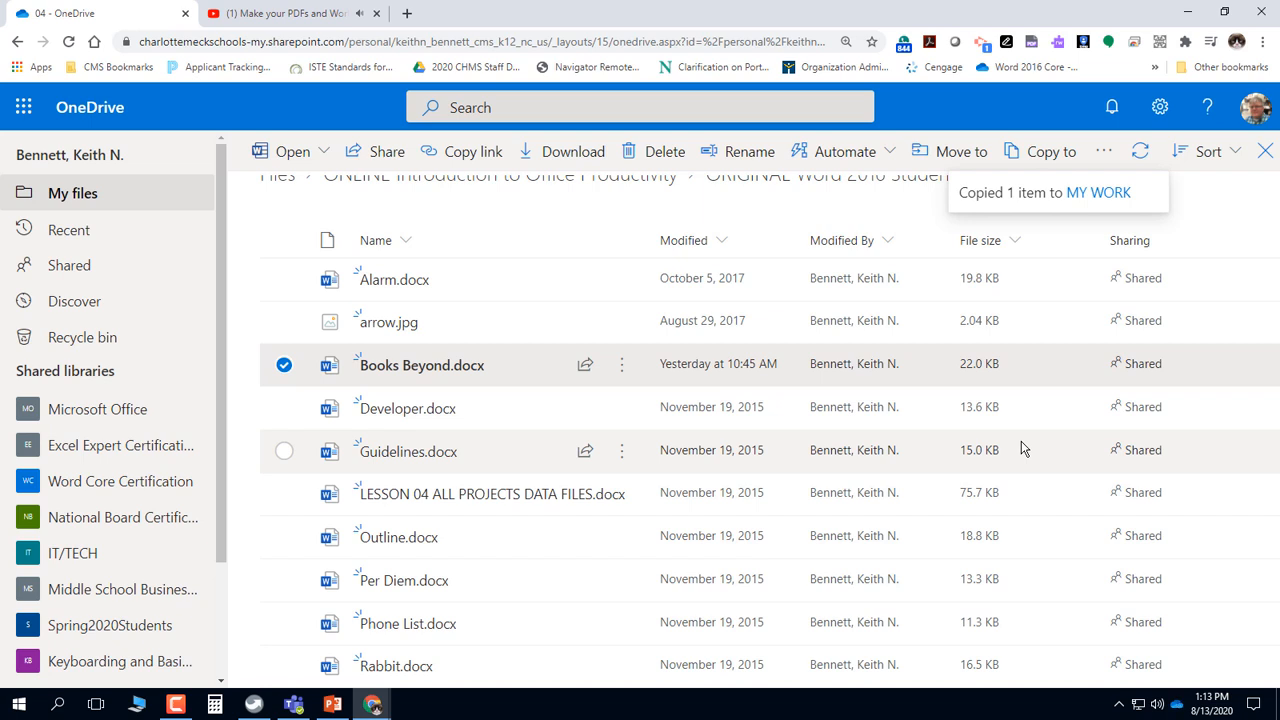
# Open the copied Books Beyond.docx from the MY WORK folder and close the YouTube page.
pyautogui.click(1110, 196)
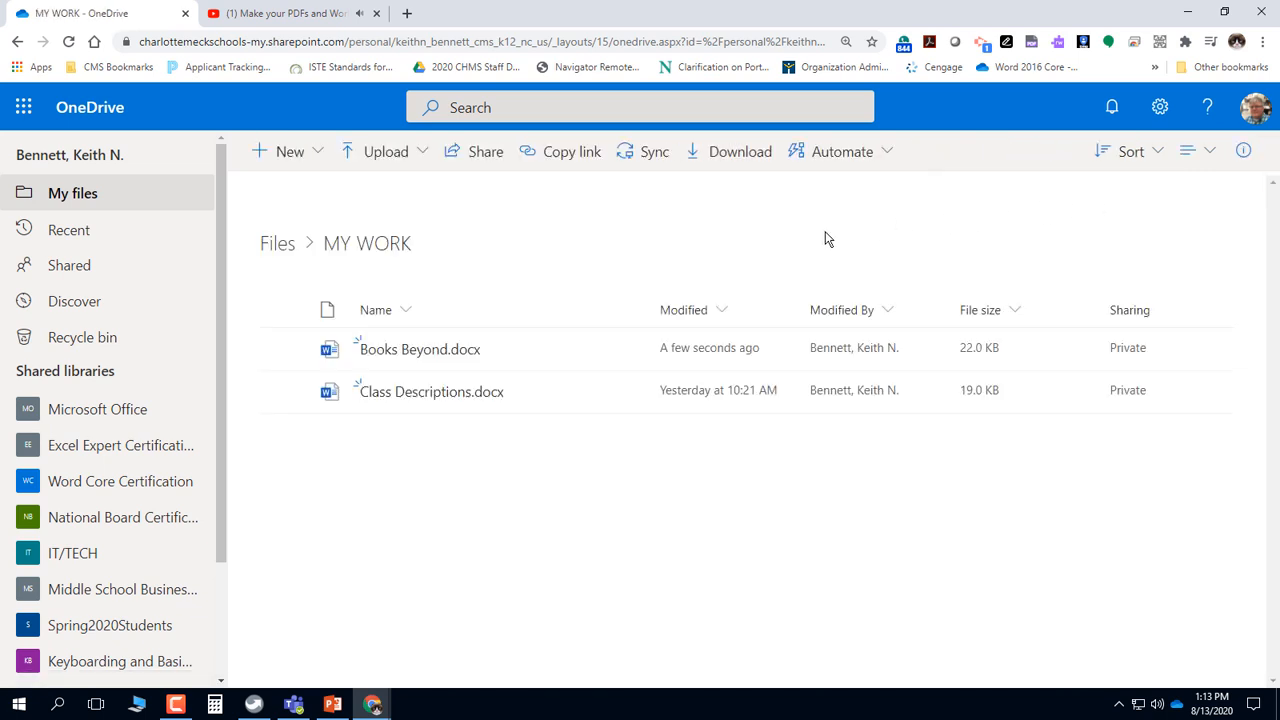
pyautogui.moveTo(417, 359)
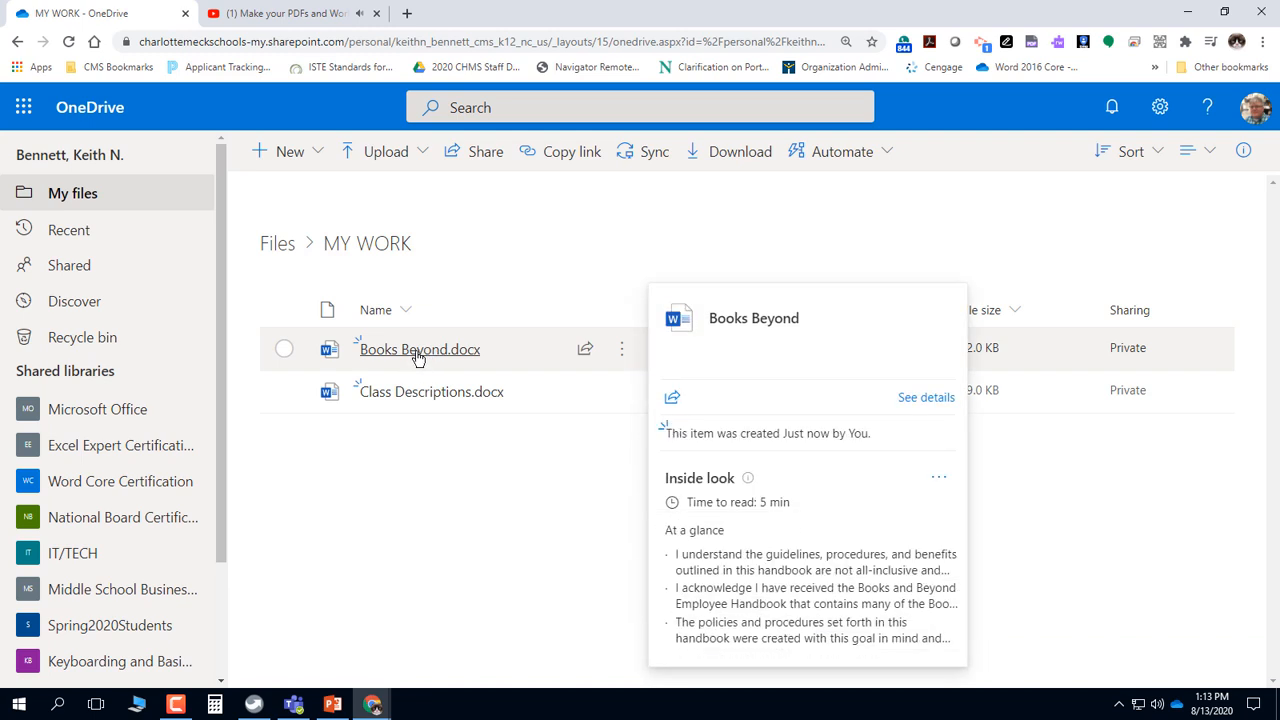
pyautogui.click(417, 359)
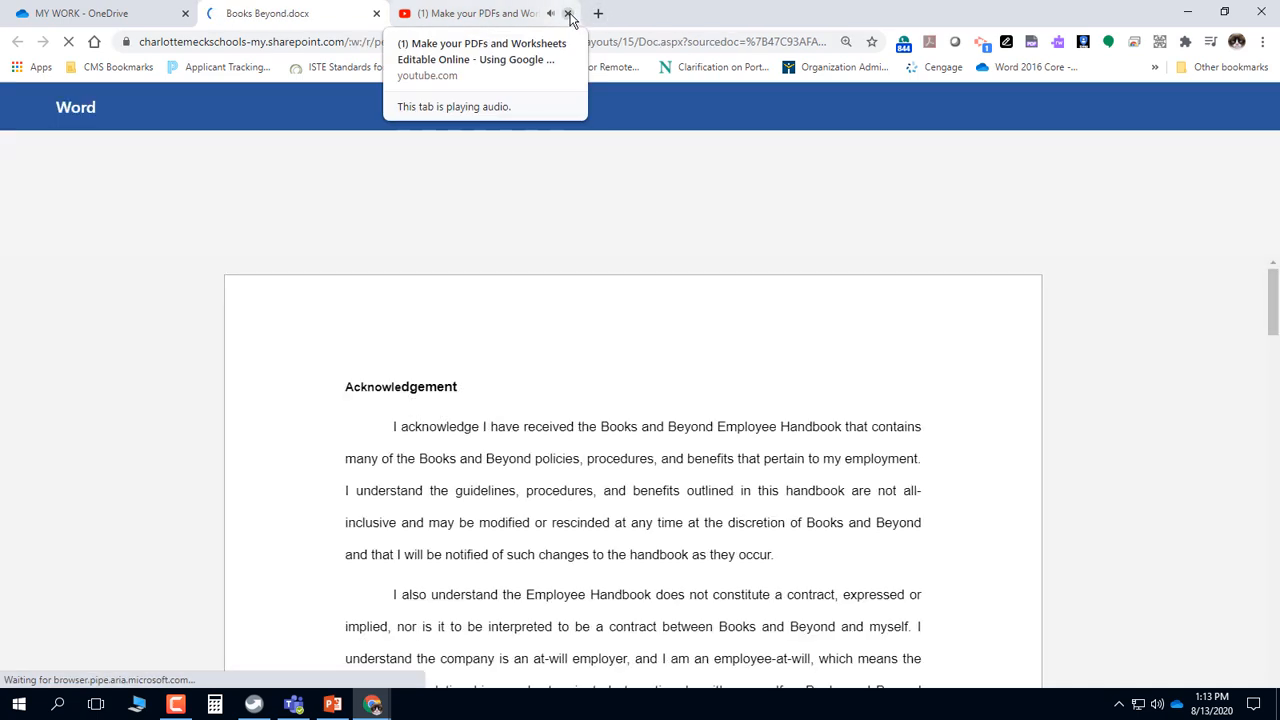
pyautogui.click(567, 13)
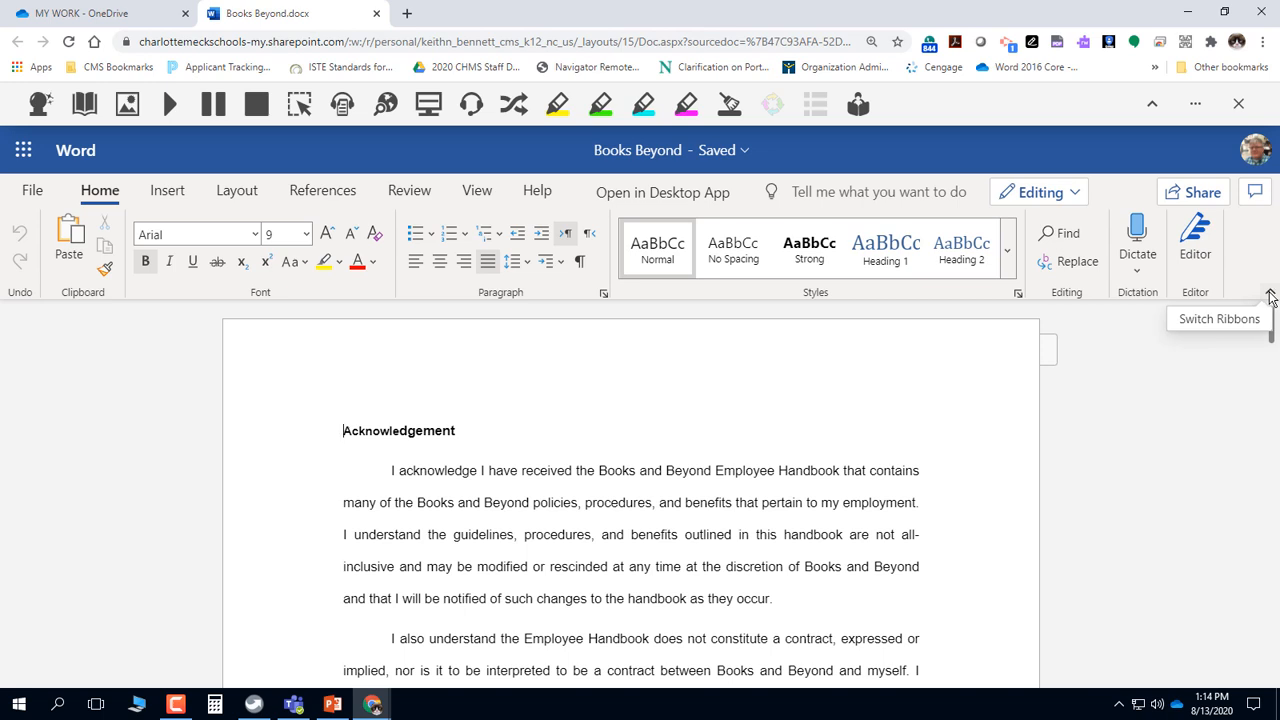
# Try the simplified ribbon layout, viewing its additional paragraph commands, and restore the classic ribbon.
pyautogui.click(1270, 297)
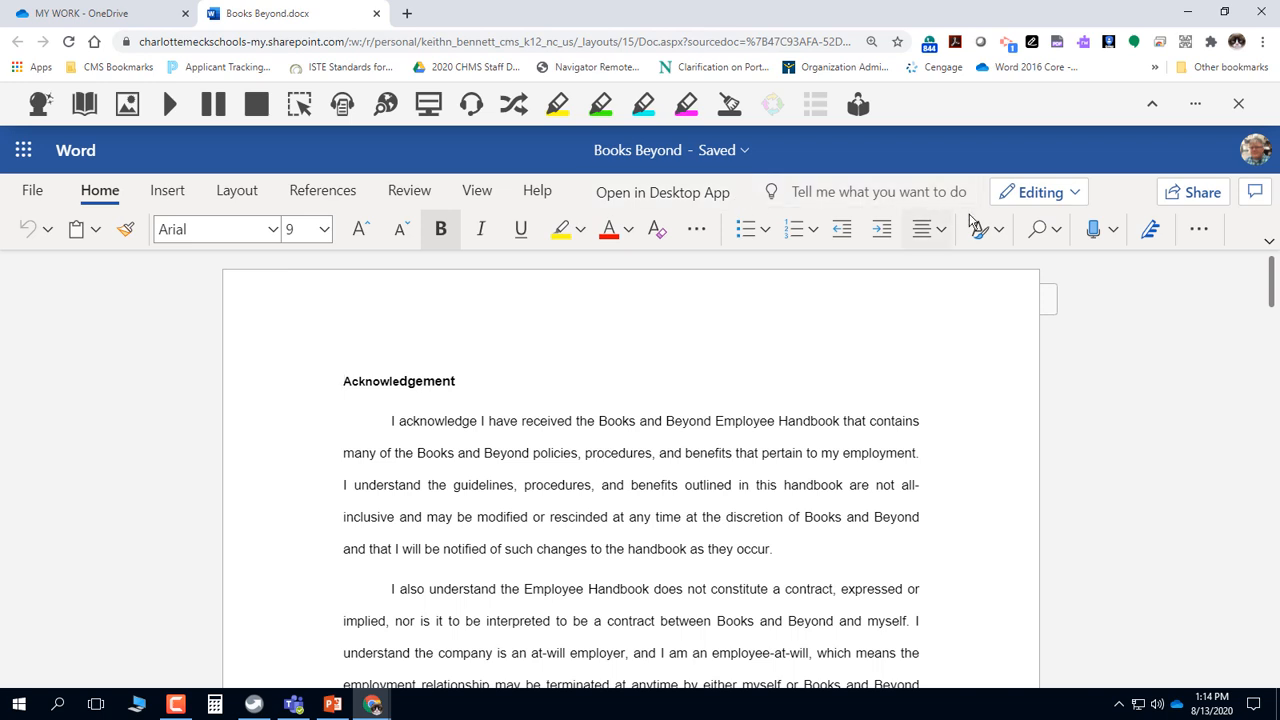
pyautogui.click(1199, 230)
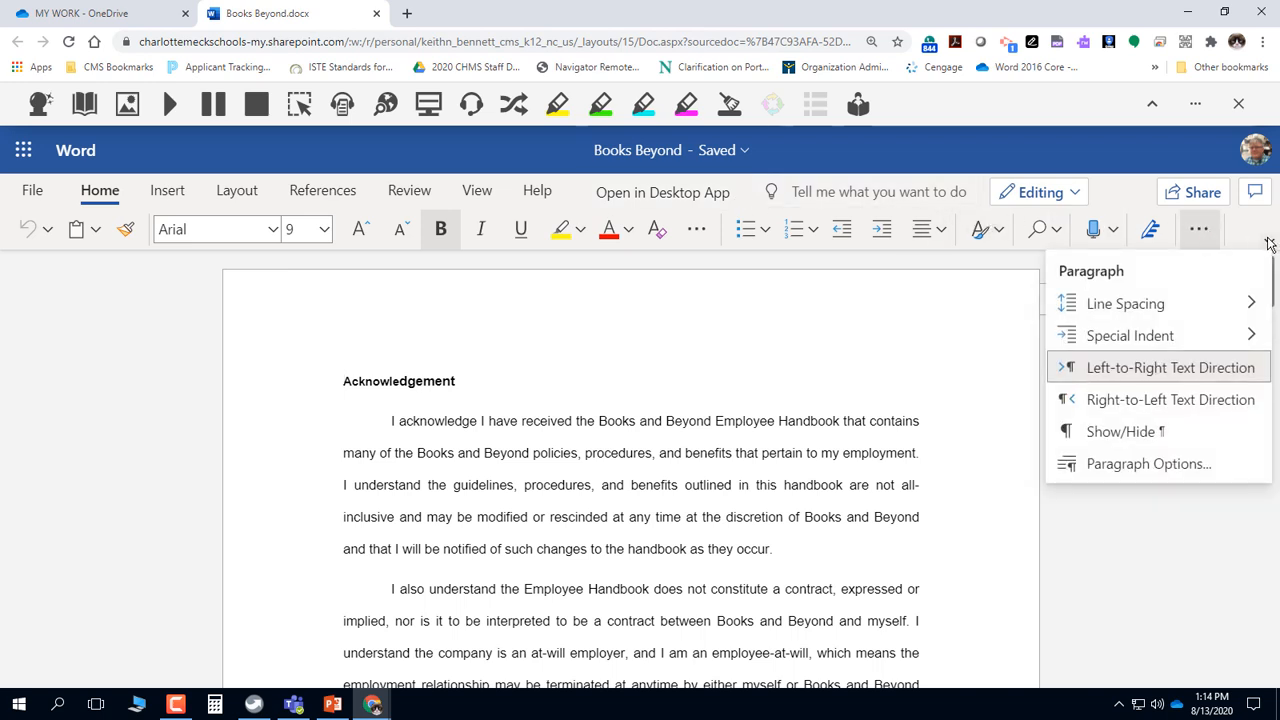
pyautogui.click(1269, 242)
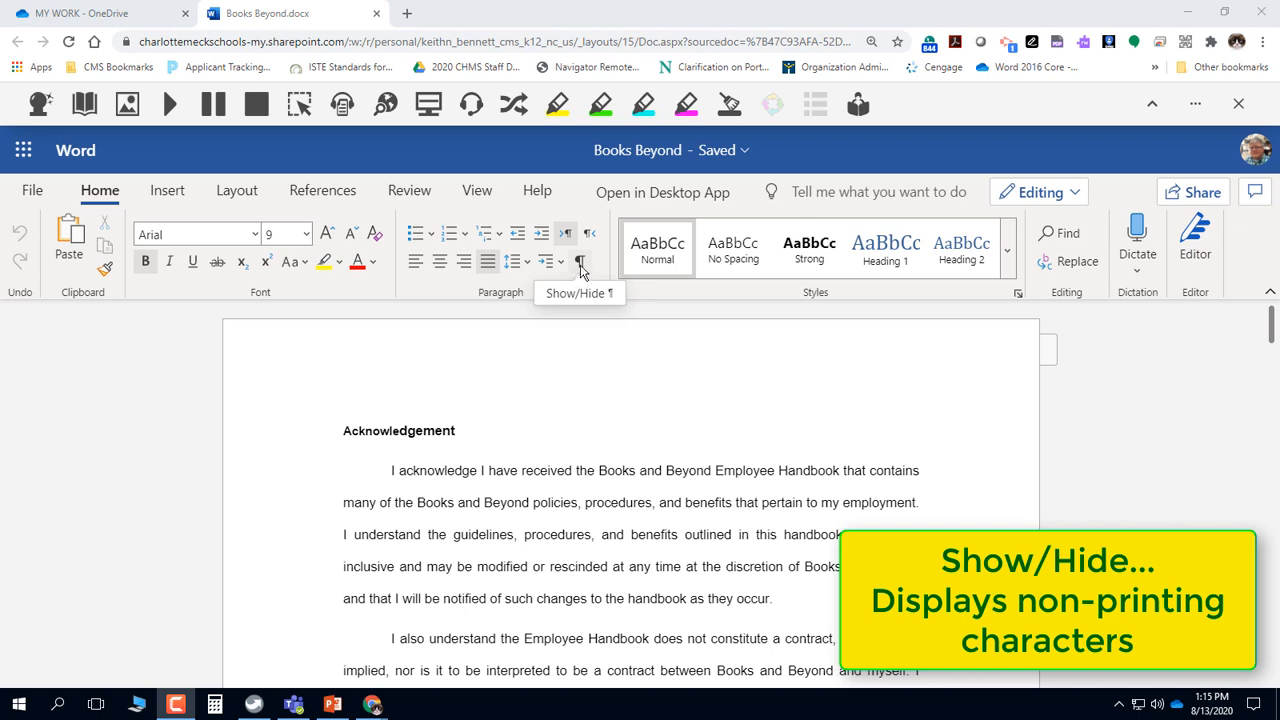
# Show the nonprinting characters in the online Books Beyond document and again in its desktop Word version.
pyautogui.click(580, 264)
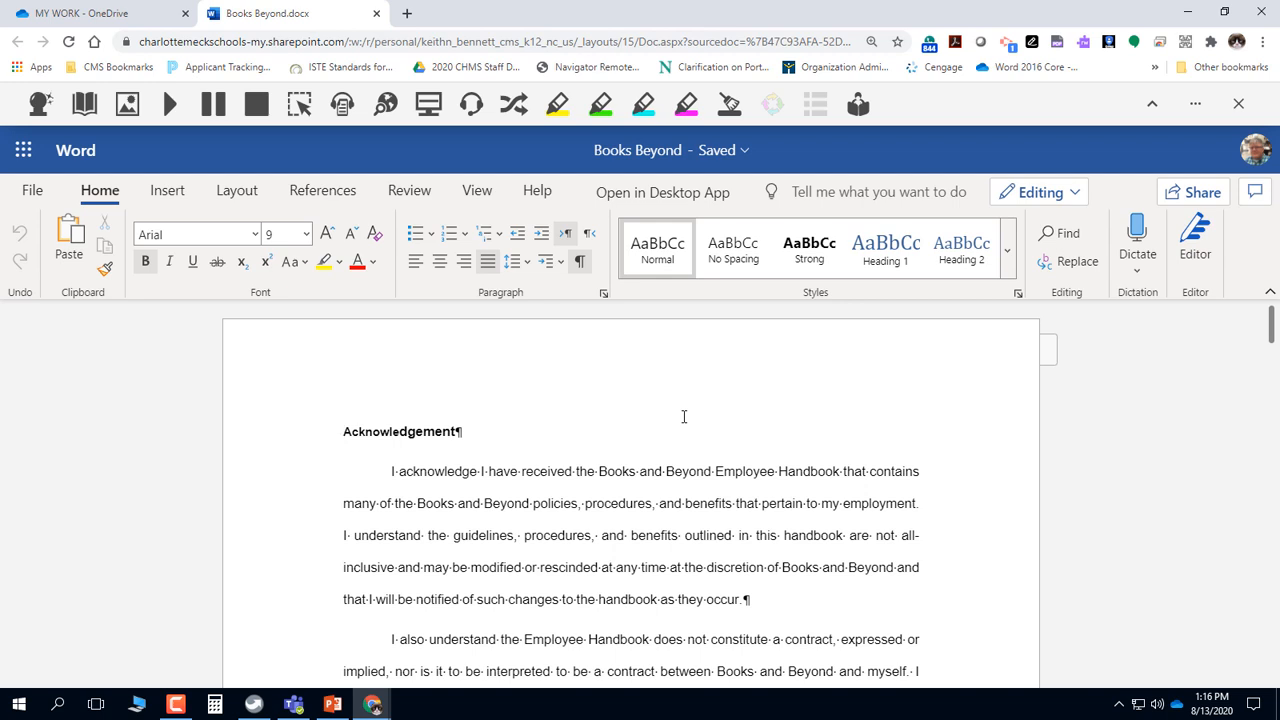
pyautogui.click(685, 203)
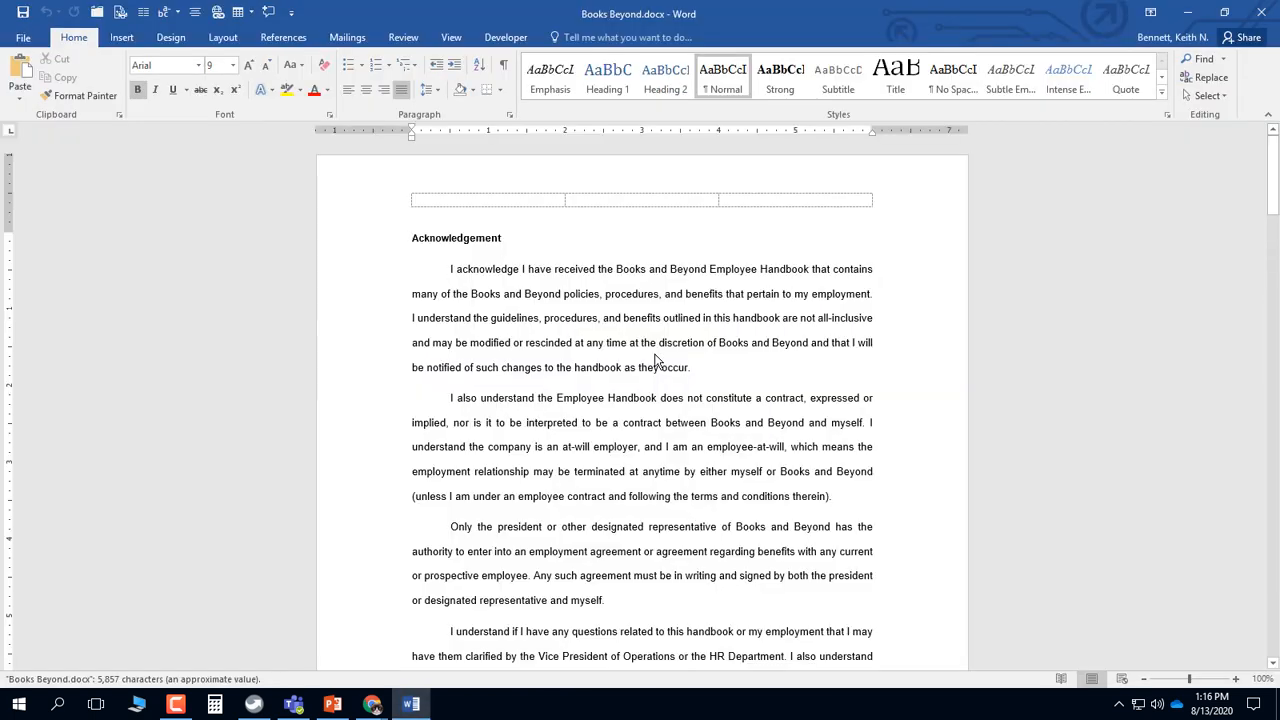
pyautogui.click(502, 68)
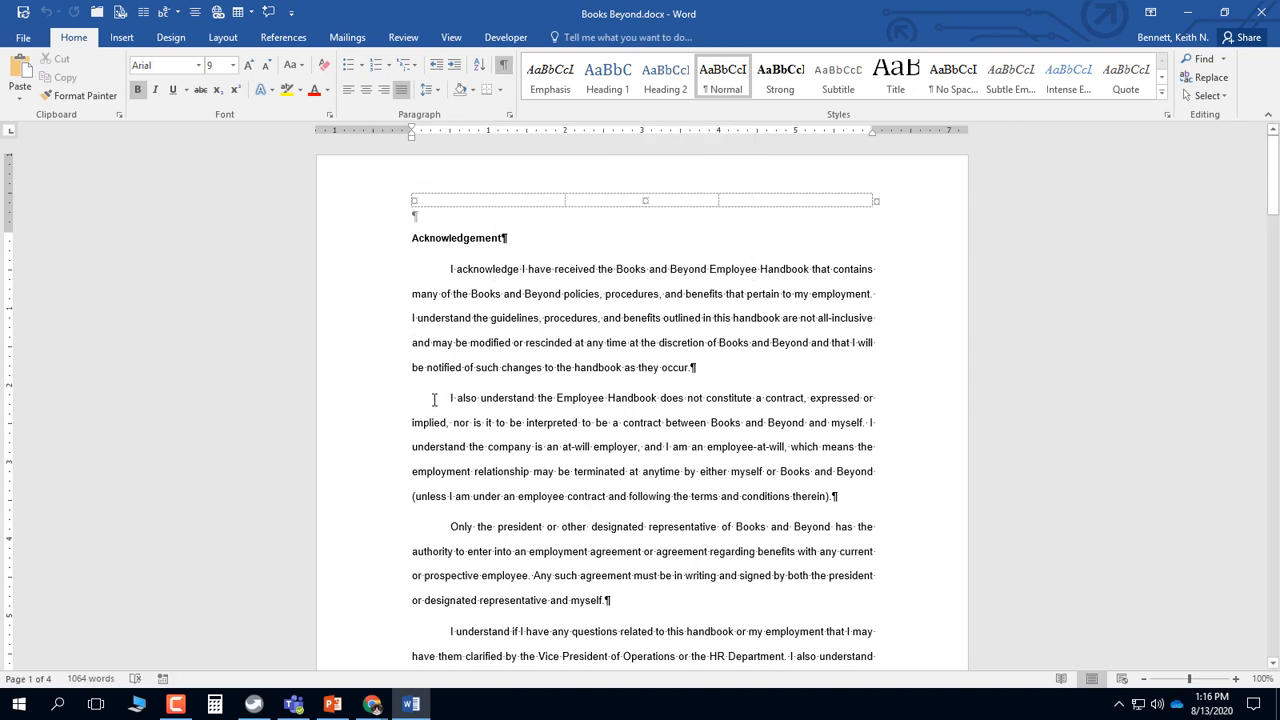
# Place the cursor at the starts of the indented Acknowledgement paragraphs, and close desktop Word to return to the online document.
pyautogui.click(463, 530)
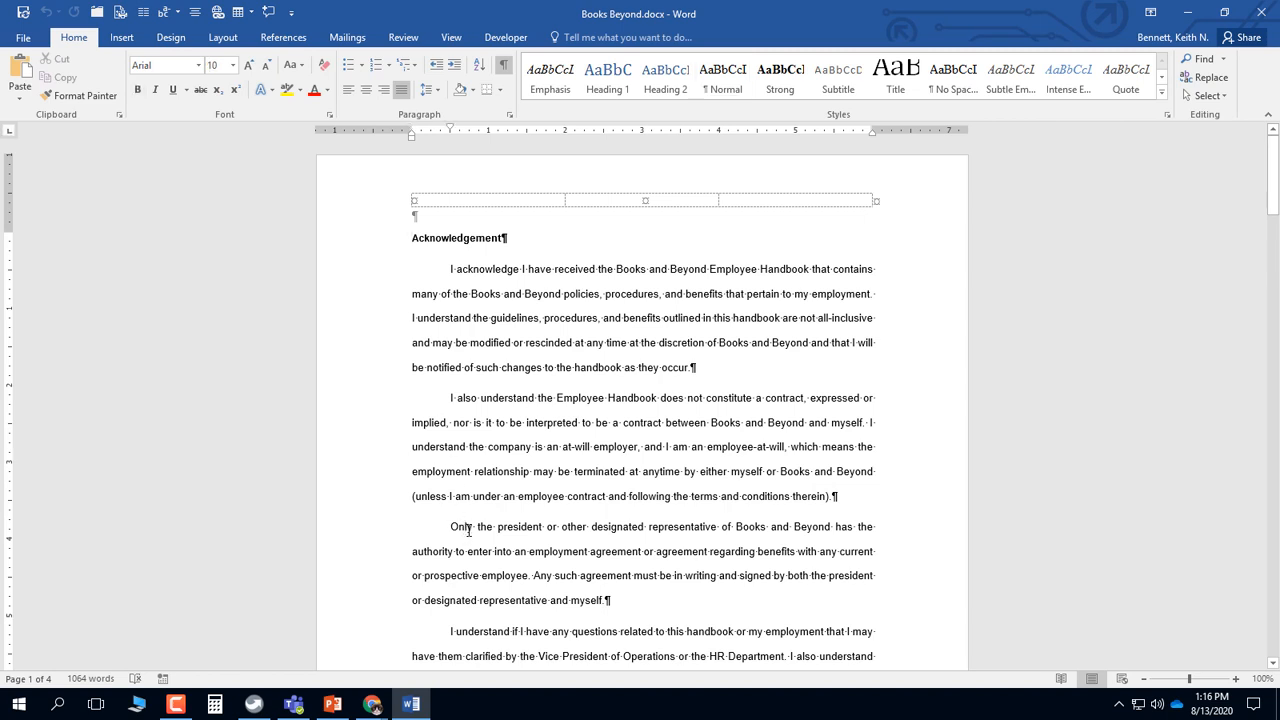
pyautogui.press('Home')
pyautogui.click(450, 398)
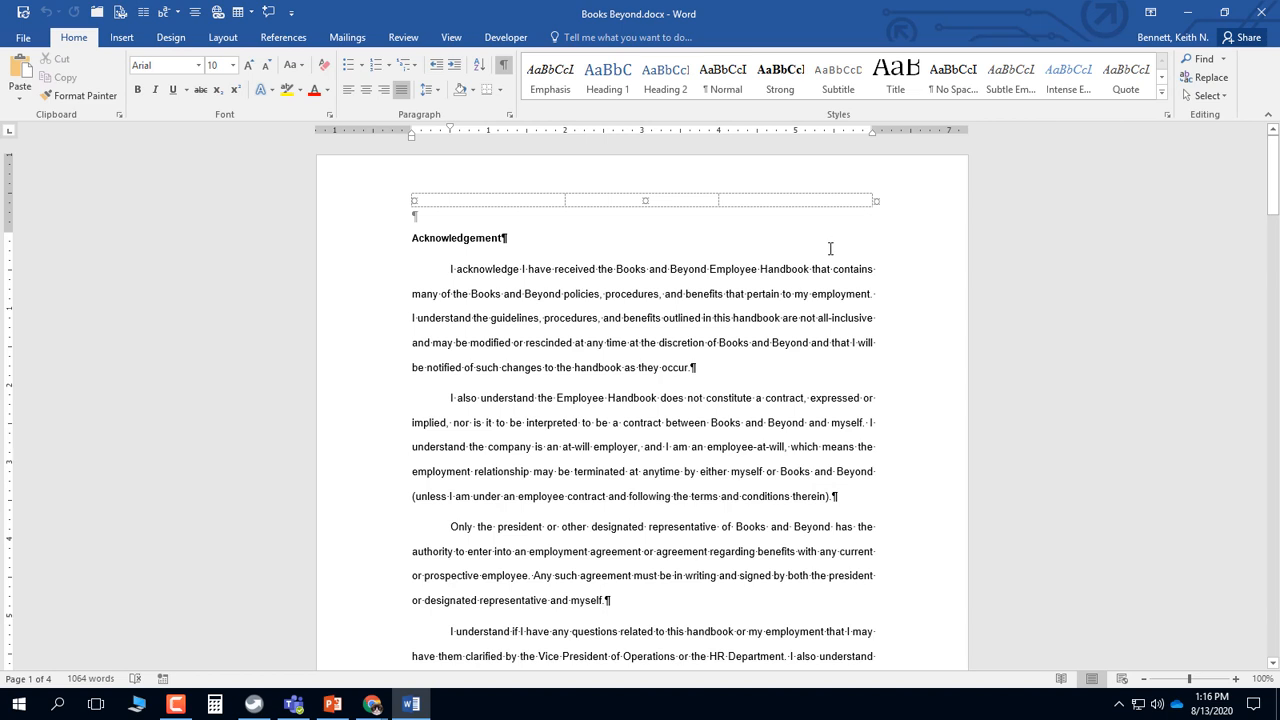
pyautogui.click(1266, 17)
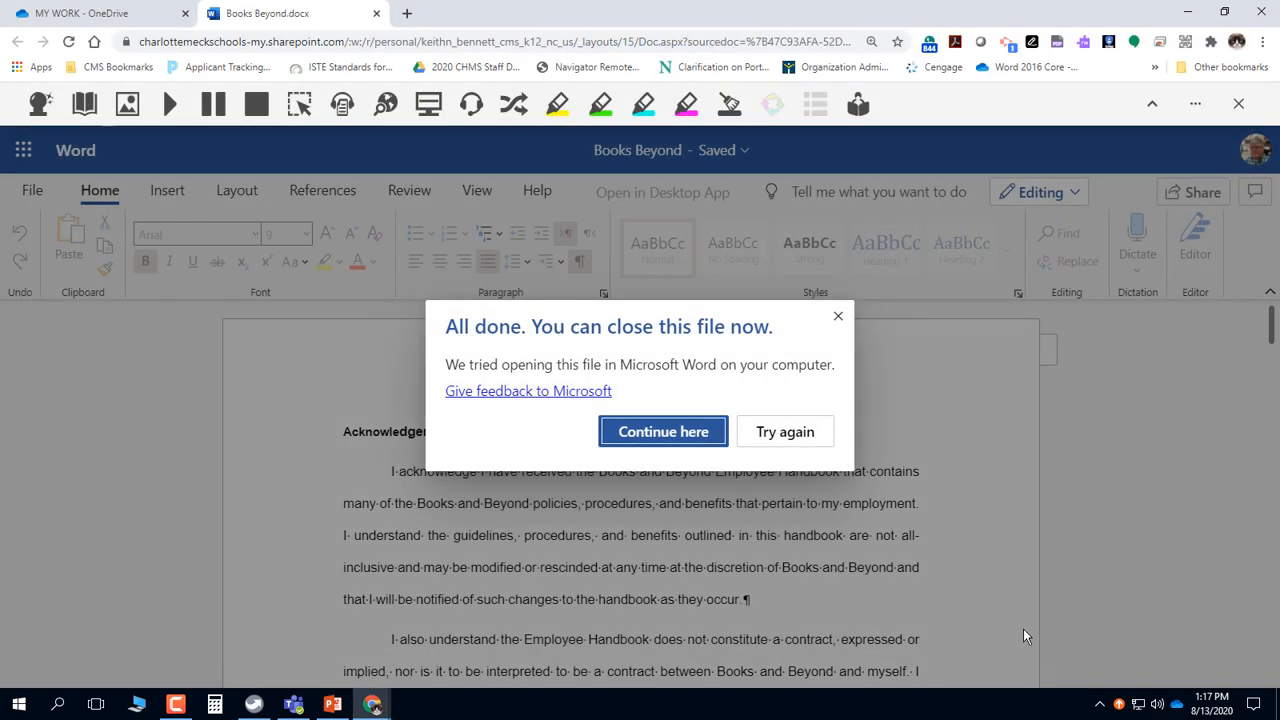
pyautogui.click(838, 316)
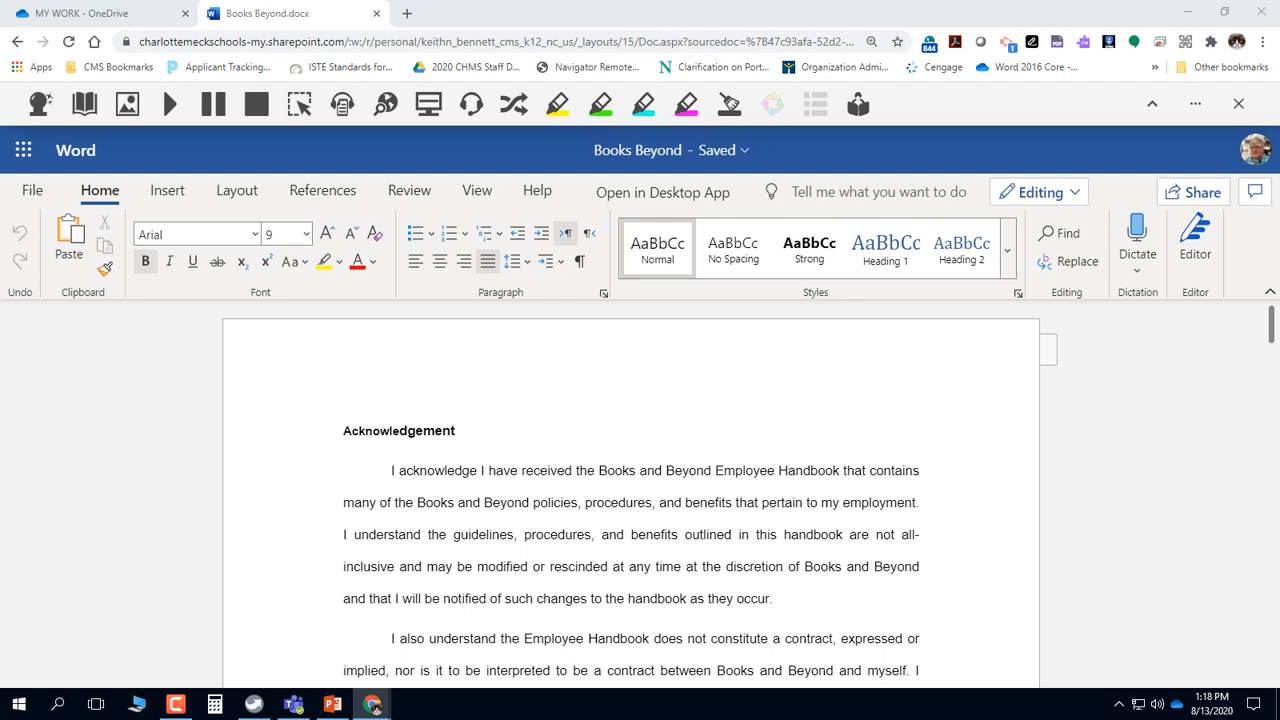
# Show the nonprinting characters in the online Books Beyond document and look over its opening text.
pyautogui.click(582, 266)
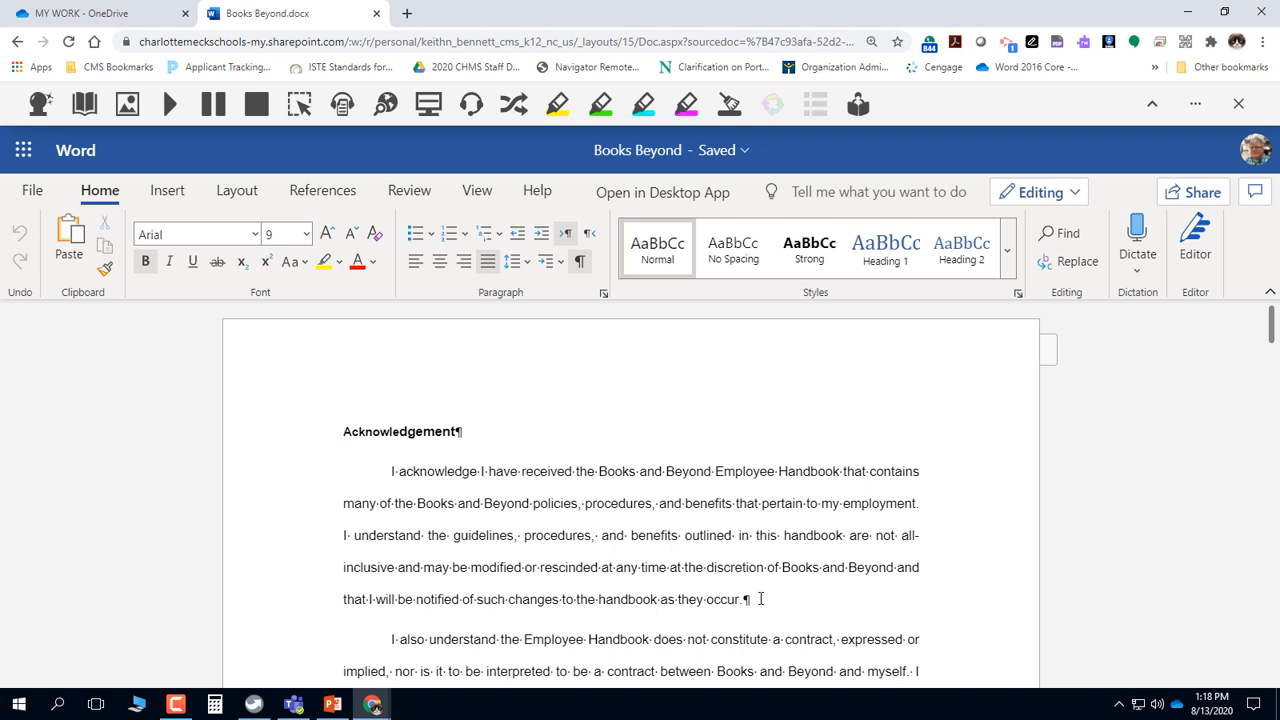
pyautogui.scroll(-3, 879, 609)
pyautogui.hotkey('ctrl', 'Home')
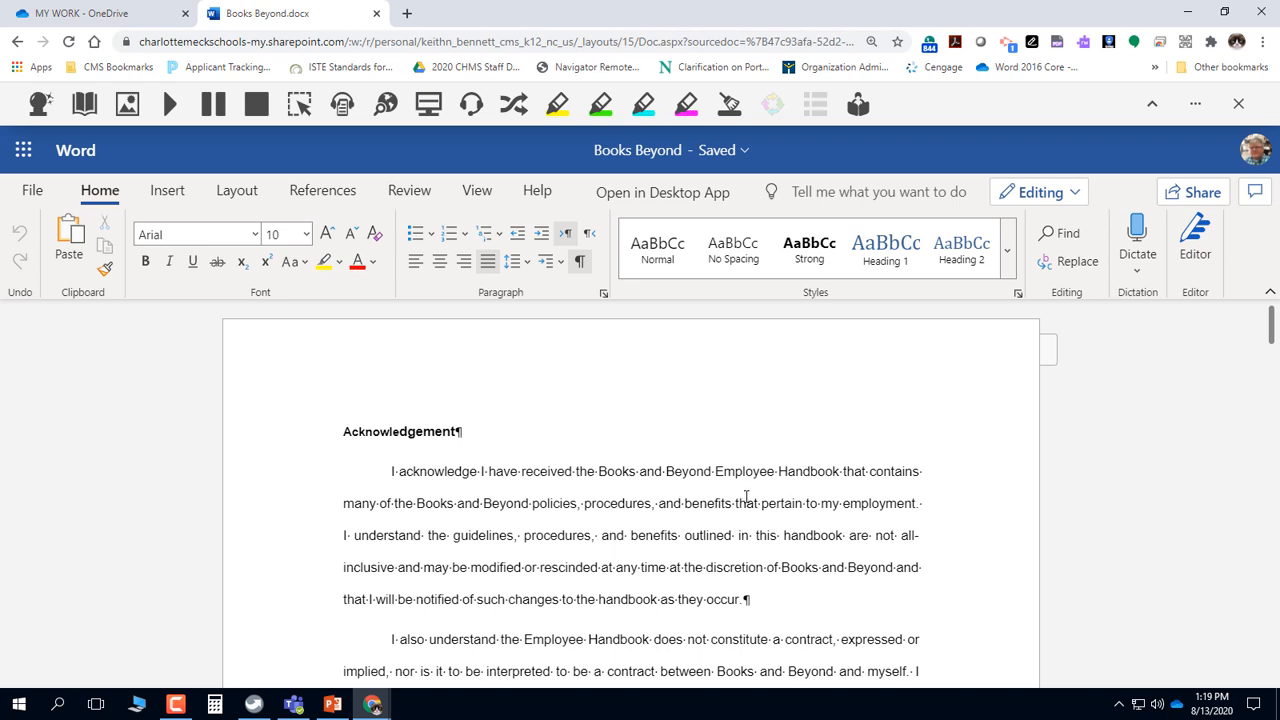
pyautogui.scroll(-1, 786, 555)
pyautogui.scroll(1, 790, 554)
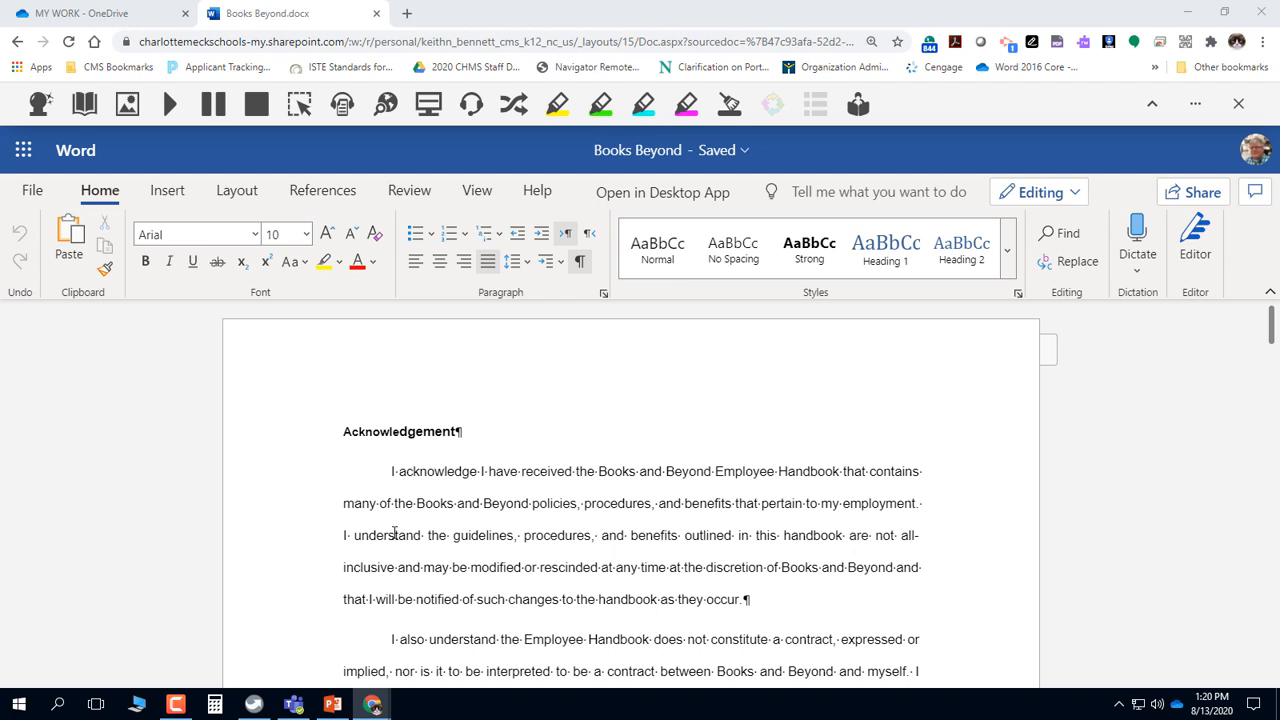
# Select all body paragraphs under the Acknowledgement heading and view their paragraph formatting settings.
pyautogui.scroll(-1, 397, 530)
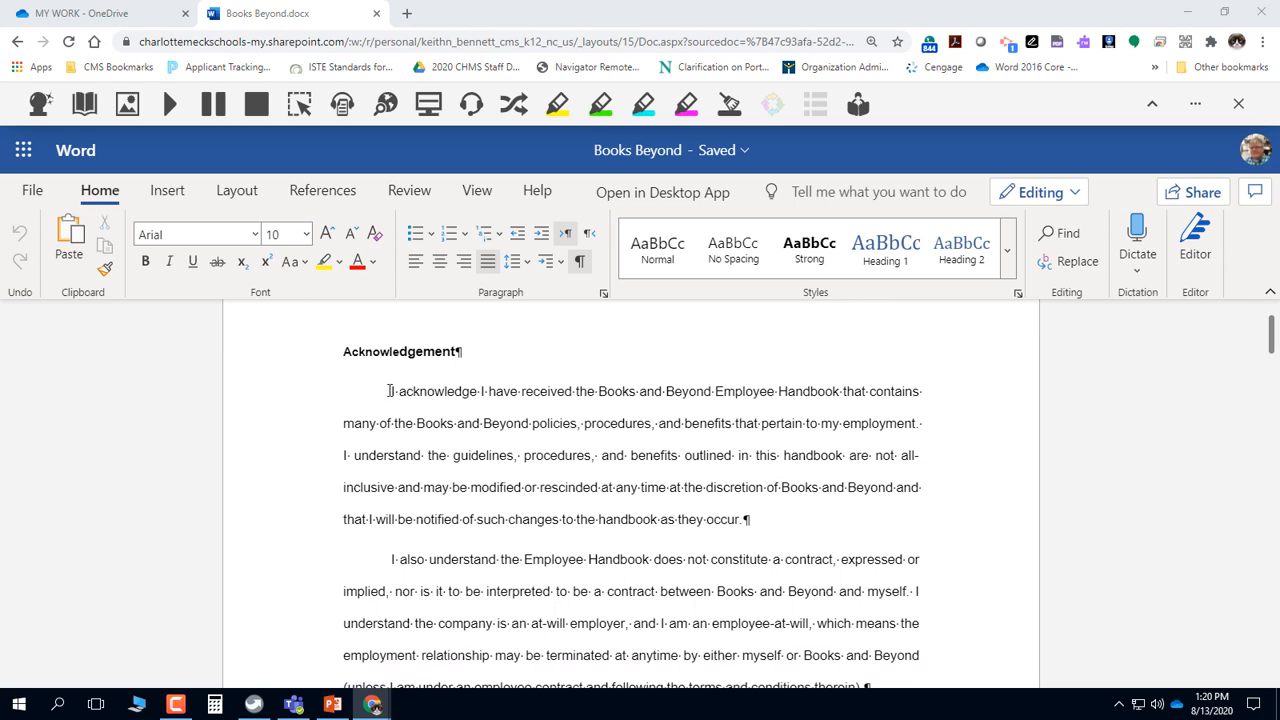
pyautogui.moveTo(391, 390); pyautogui.dragTo(895, 539)
pyautogui.scroll(-3, 529, 571)
pyautogui.scroll(-2, 545, 607)
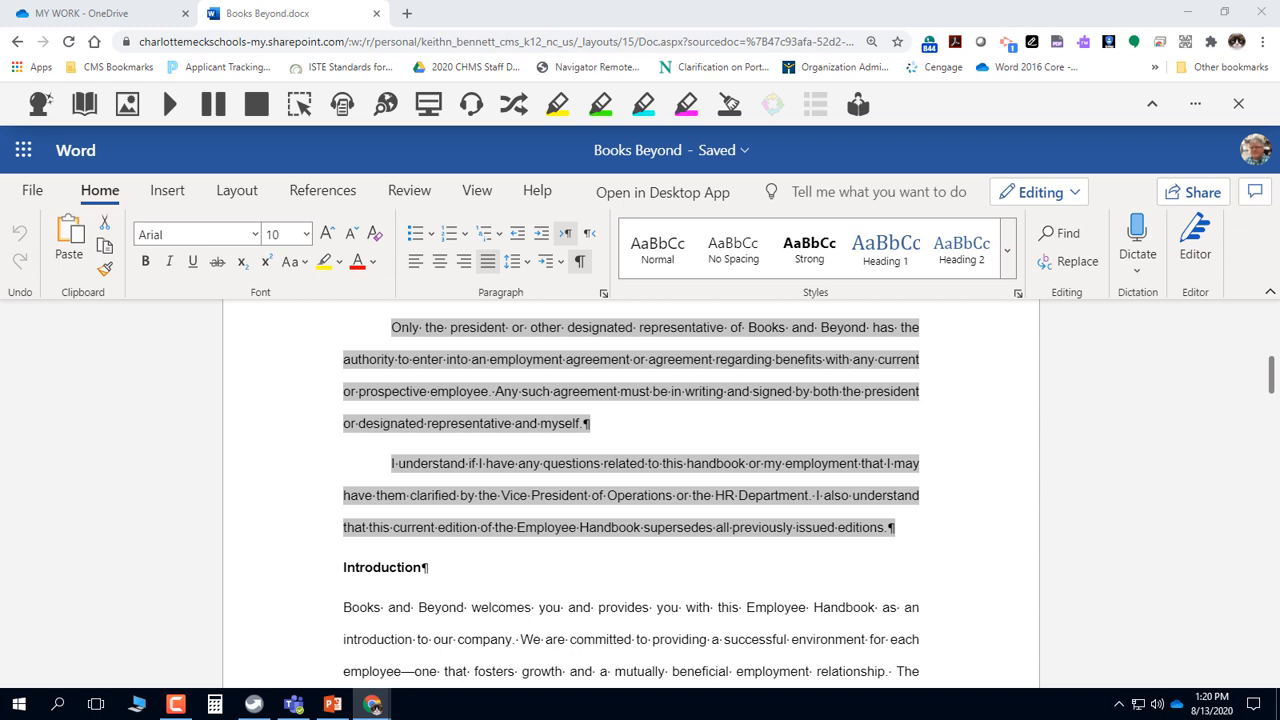
pyautogui.click(603, 294)
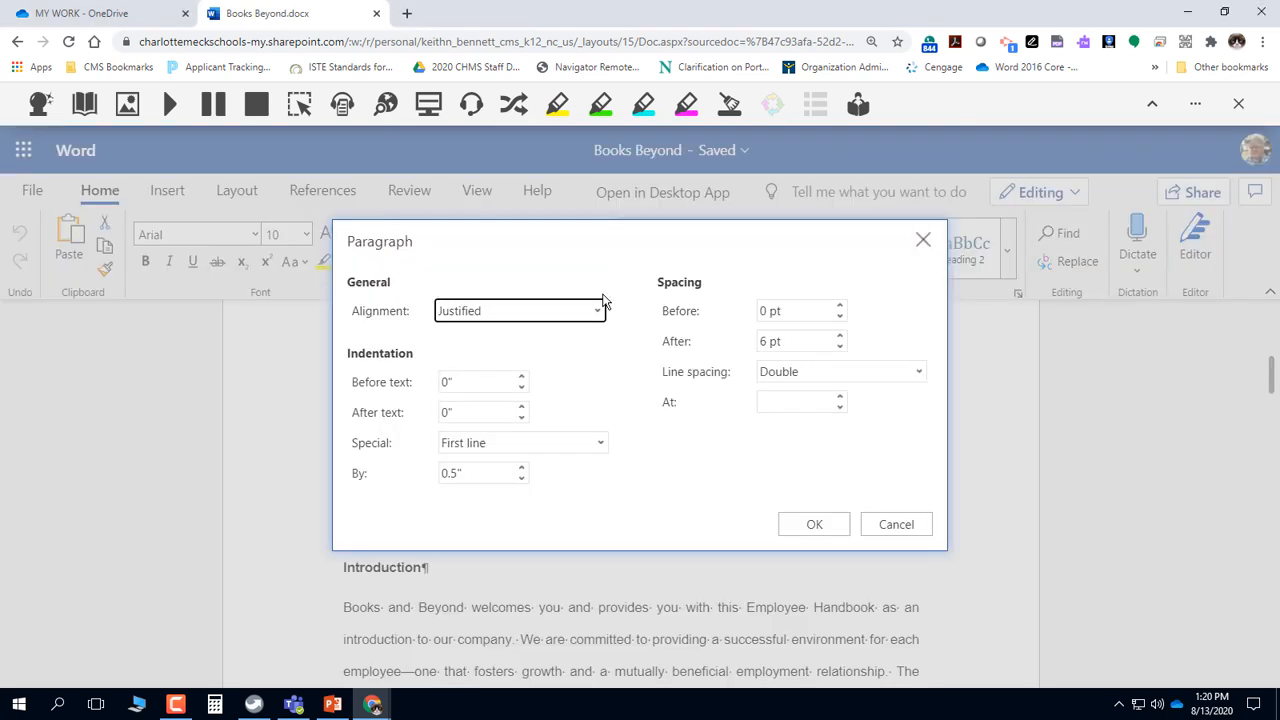
pyautogui.click(923, 240)
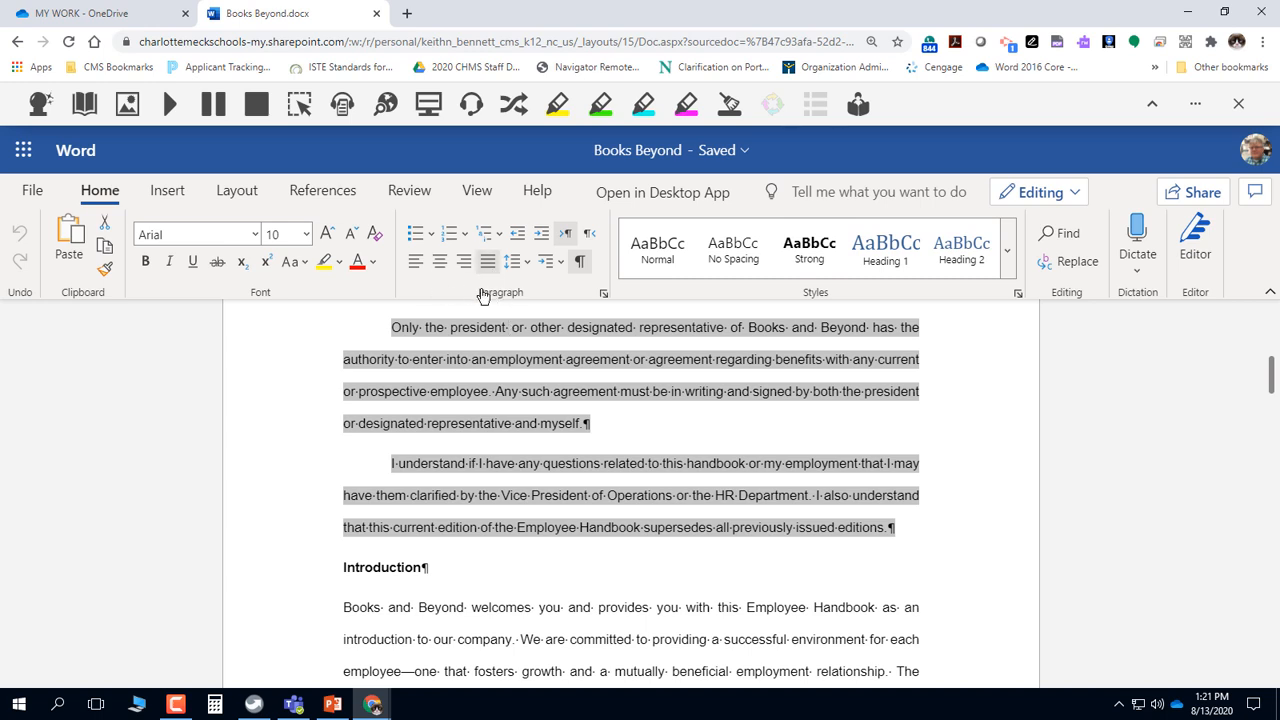
# Remove the first-line indent from the selected Acknowledgement paragraphs by setting their special indentation to (none).
pyautogui.click(604, 296)
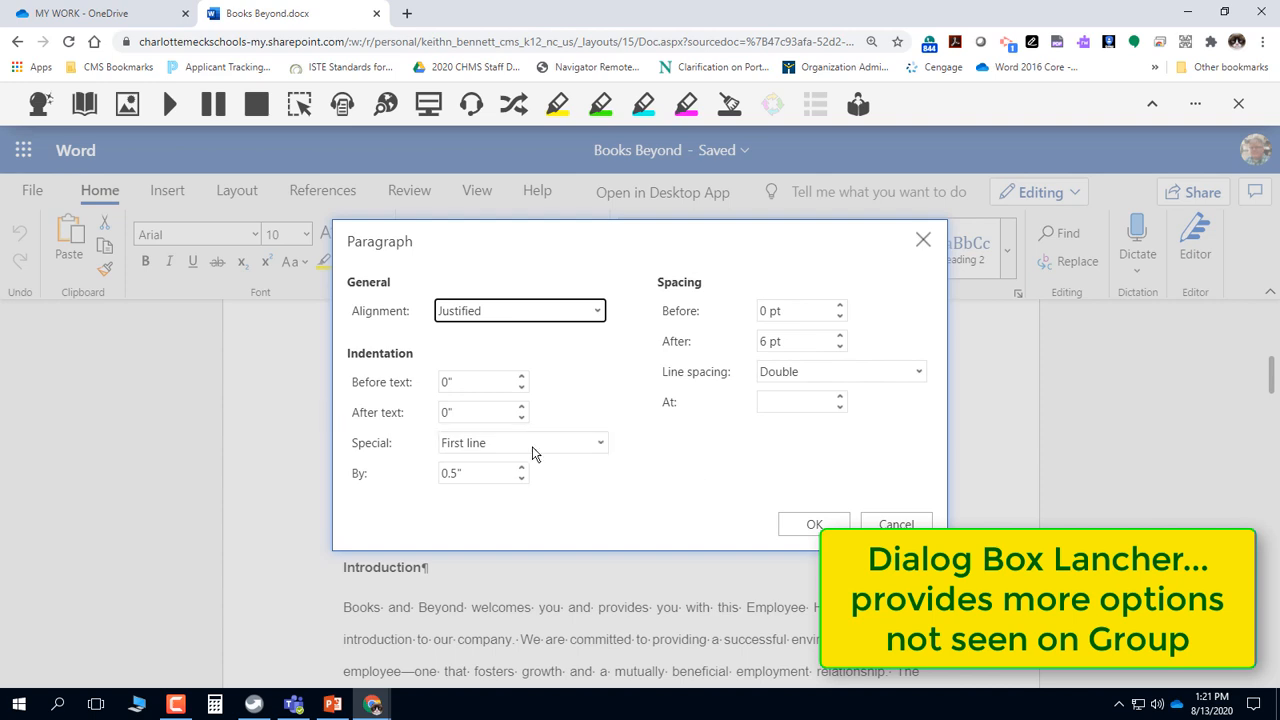
pyautogui.click(600, 446)
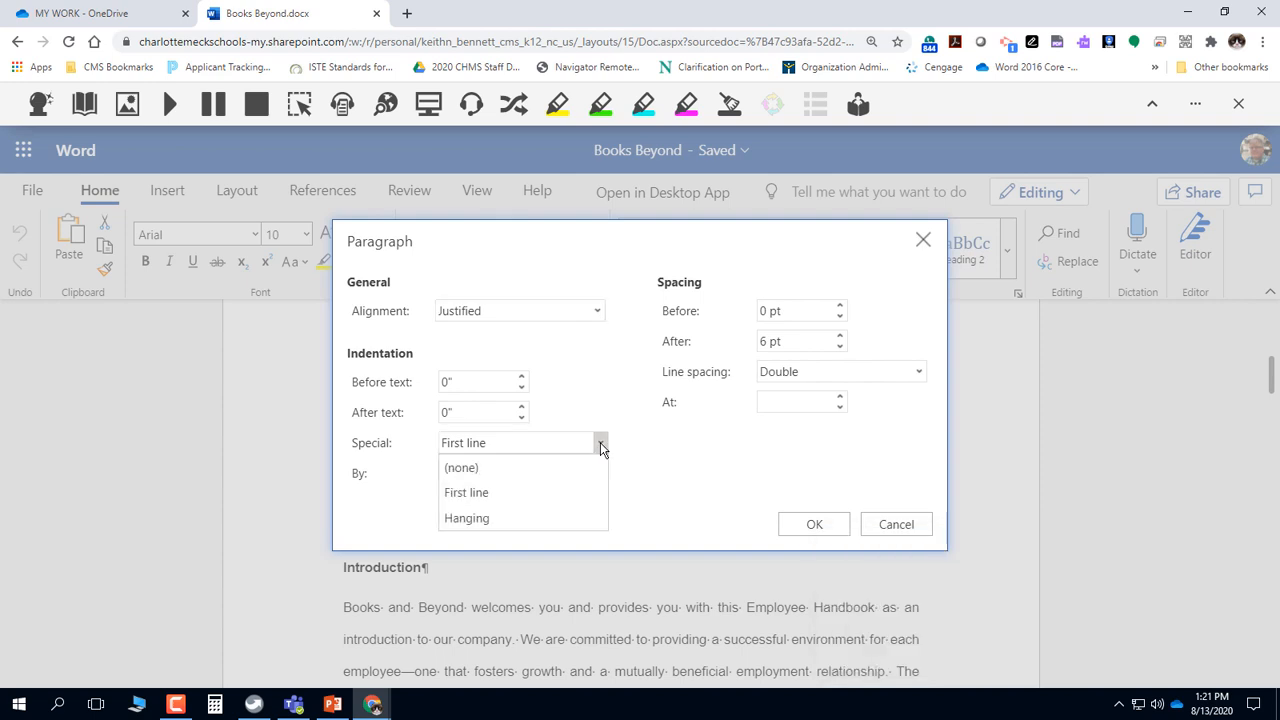
pyautogui.click(476, 468)
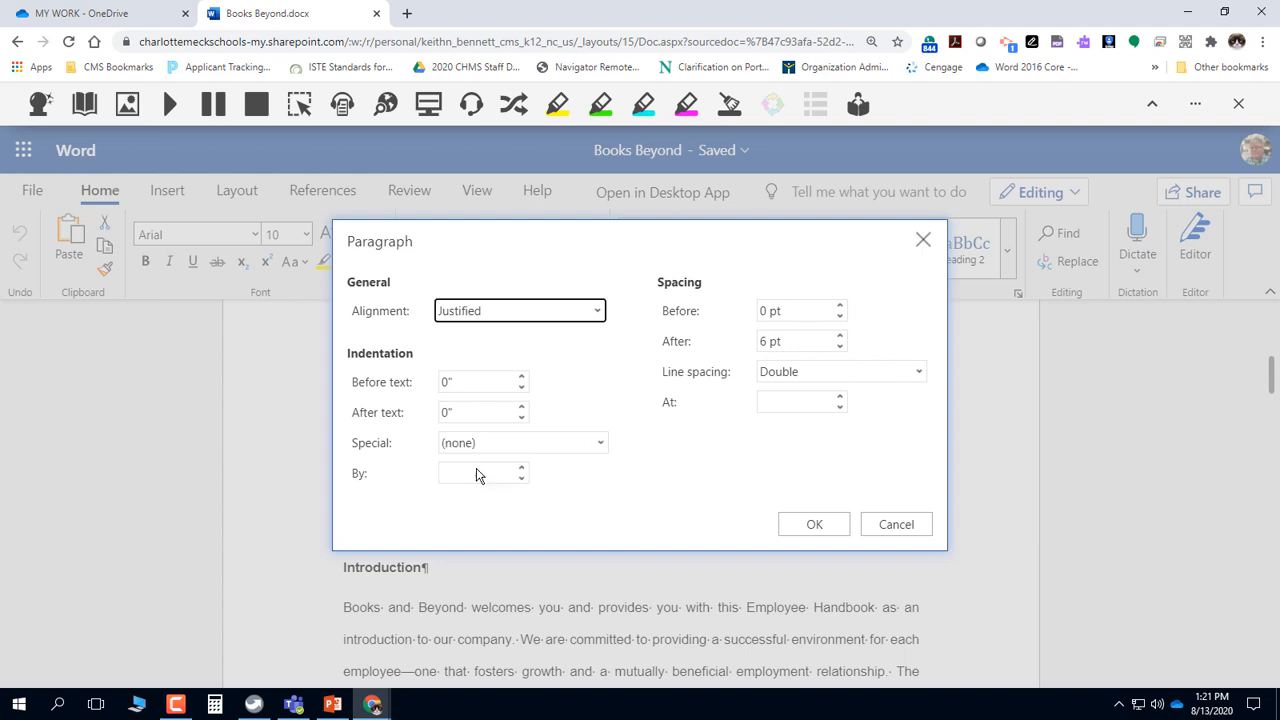
pyautogui.click(817, 525)
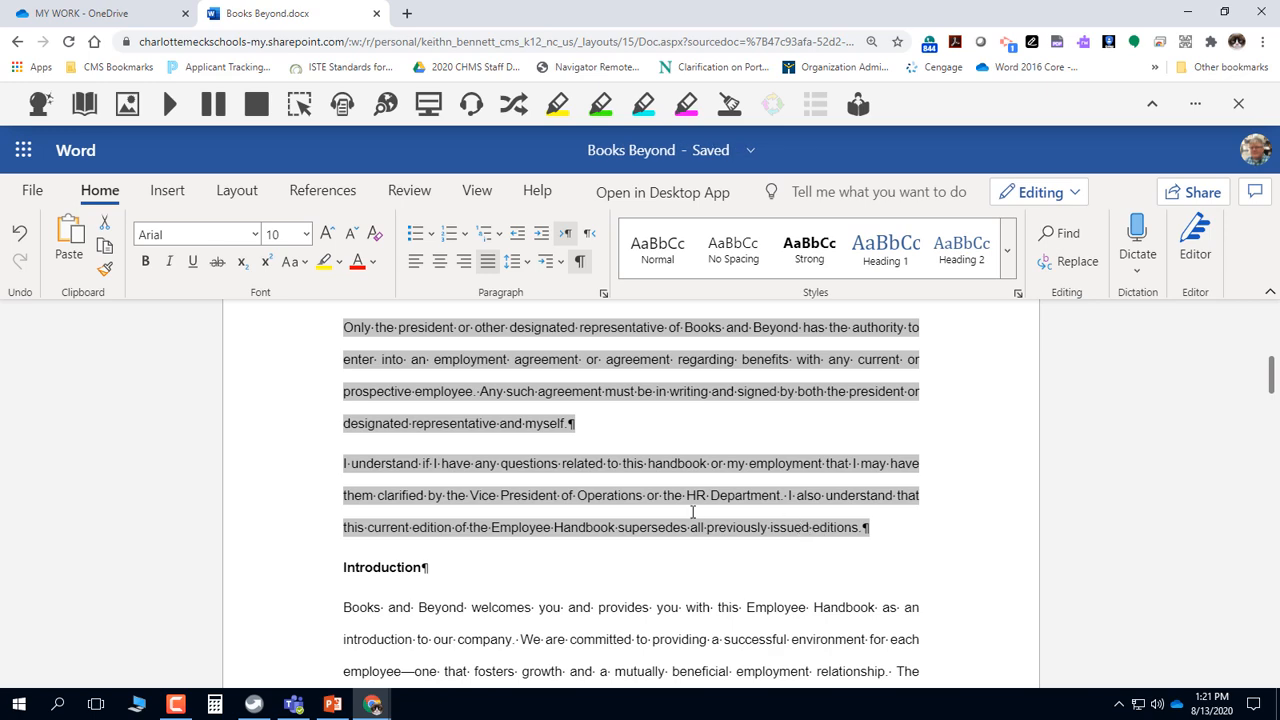
# Look over the unindented Acknowledgement paragraphs and give them a first-line indent of 0.5".
pyautogui.scroll(3, 397, 562)
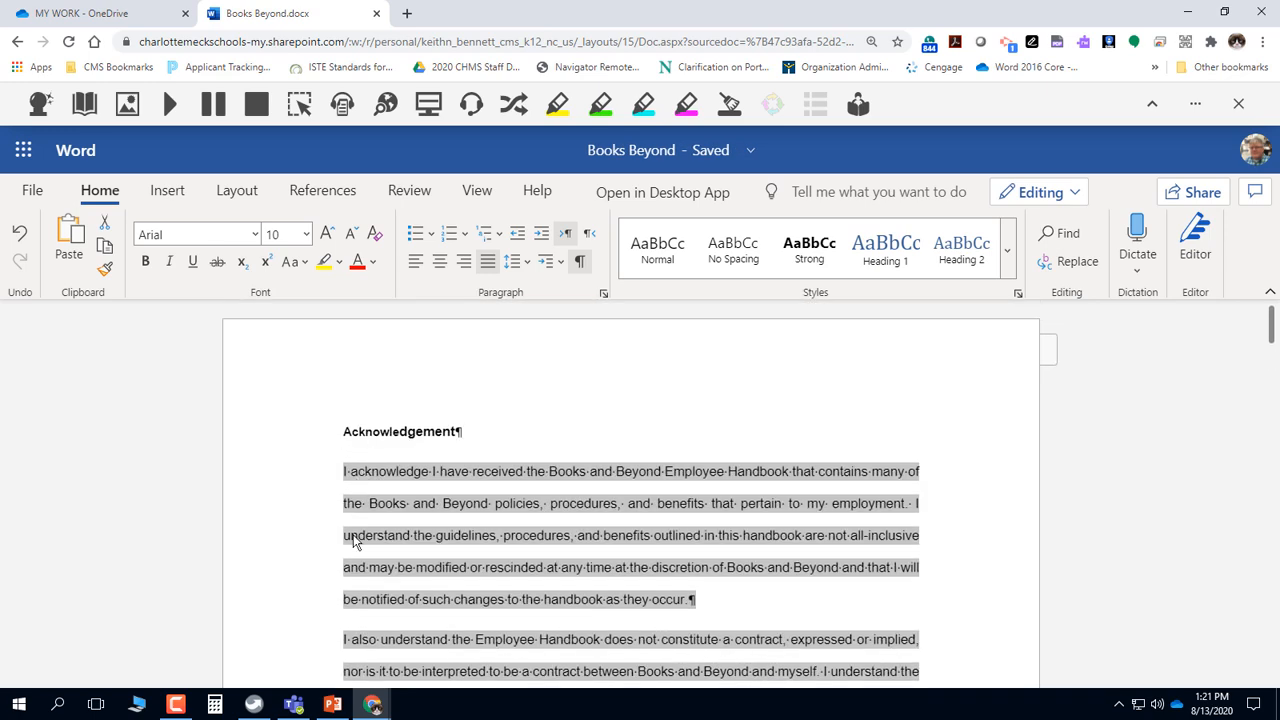
pyautogui.scroll(-6, 399, 607)
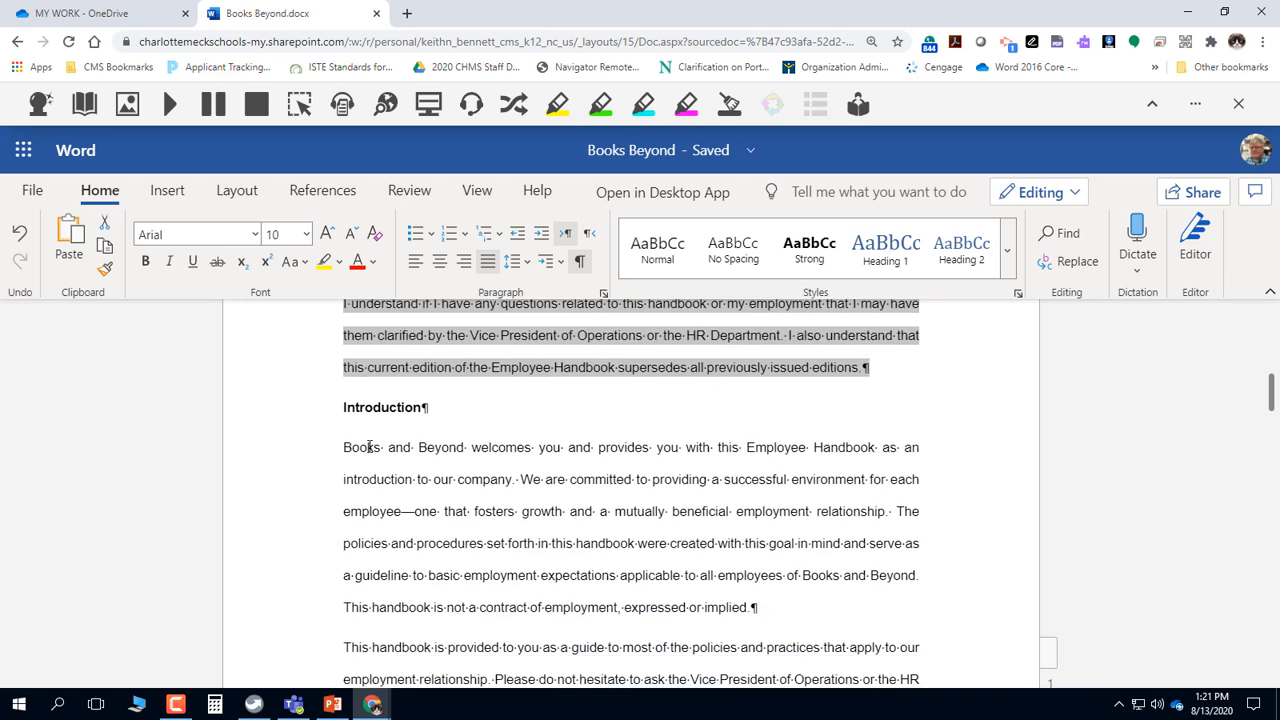
pyautogui.scroll(2, 370, 448)
pyautogui.scroll(3, 370, 448)
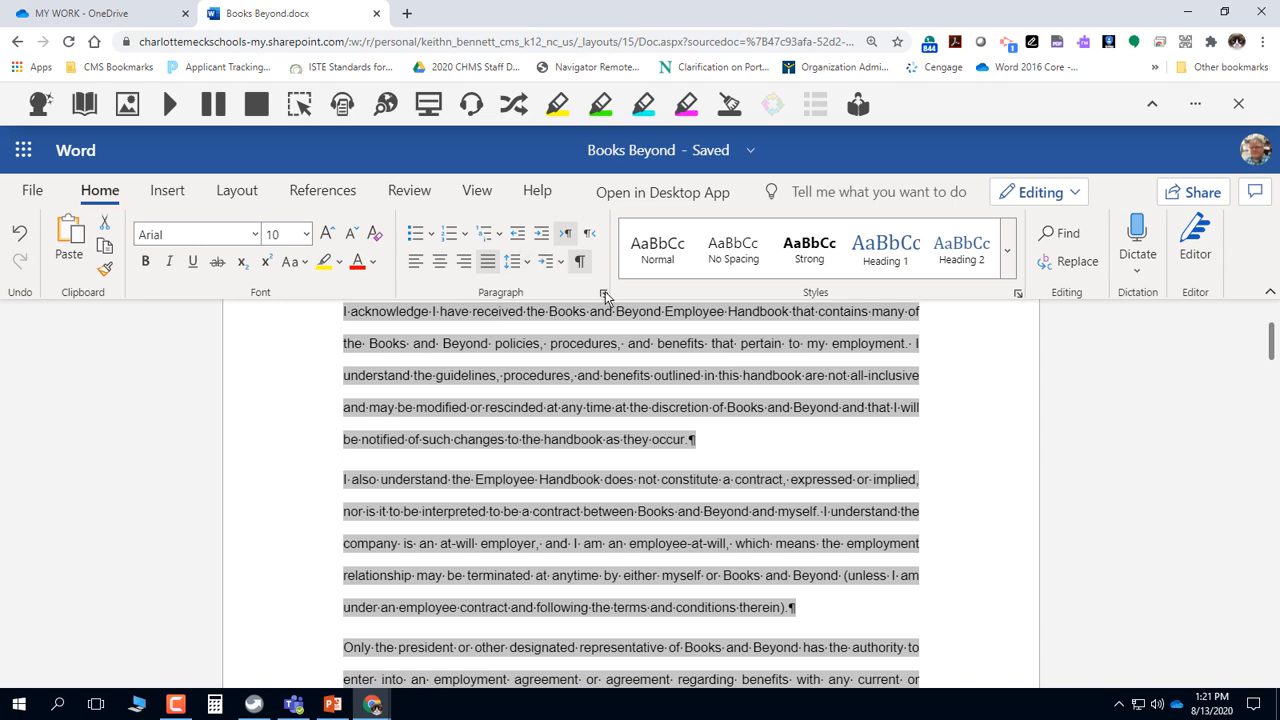
pyautogui.click(603, 292)
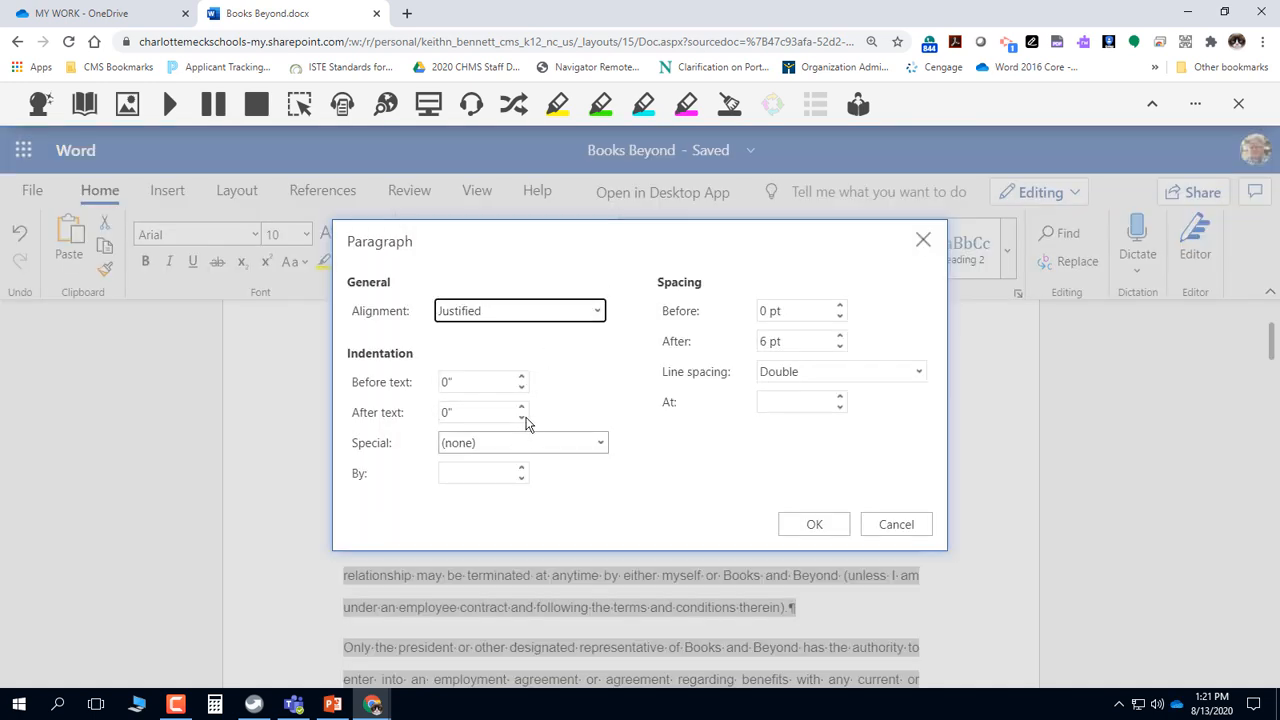
pyautogui.click(597, 443)
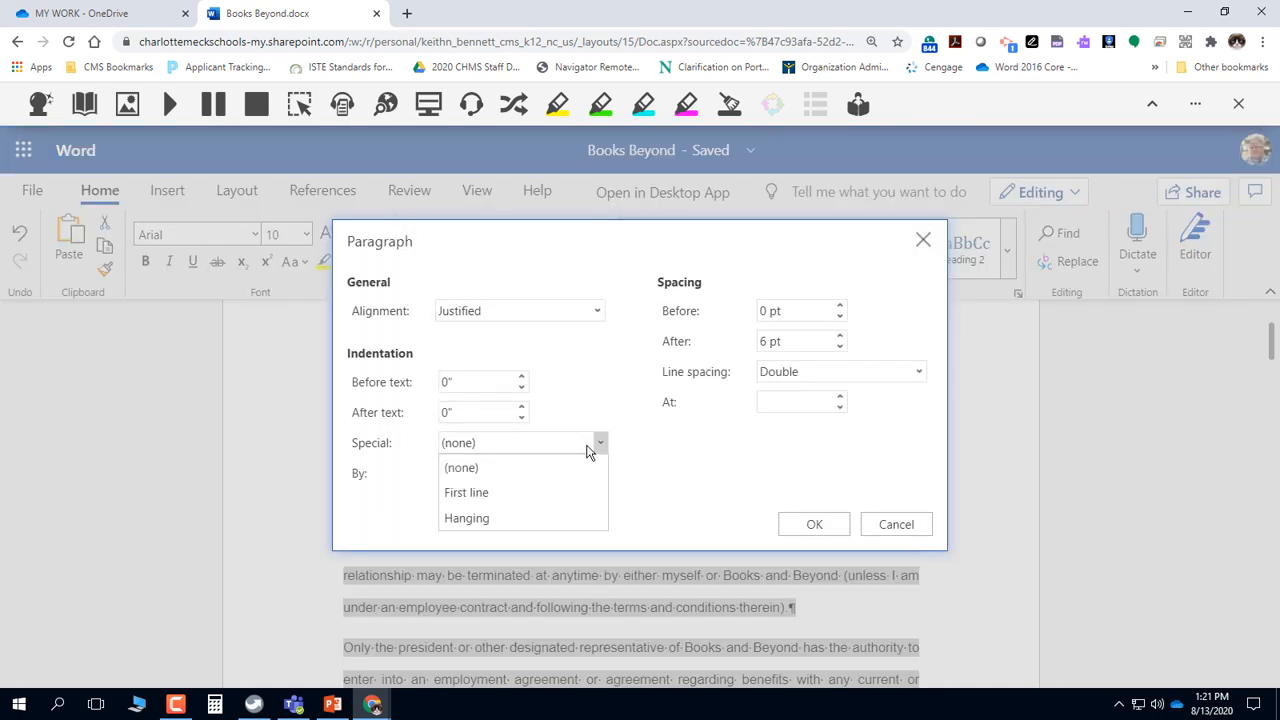
pyautogui.click(551, 491)
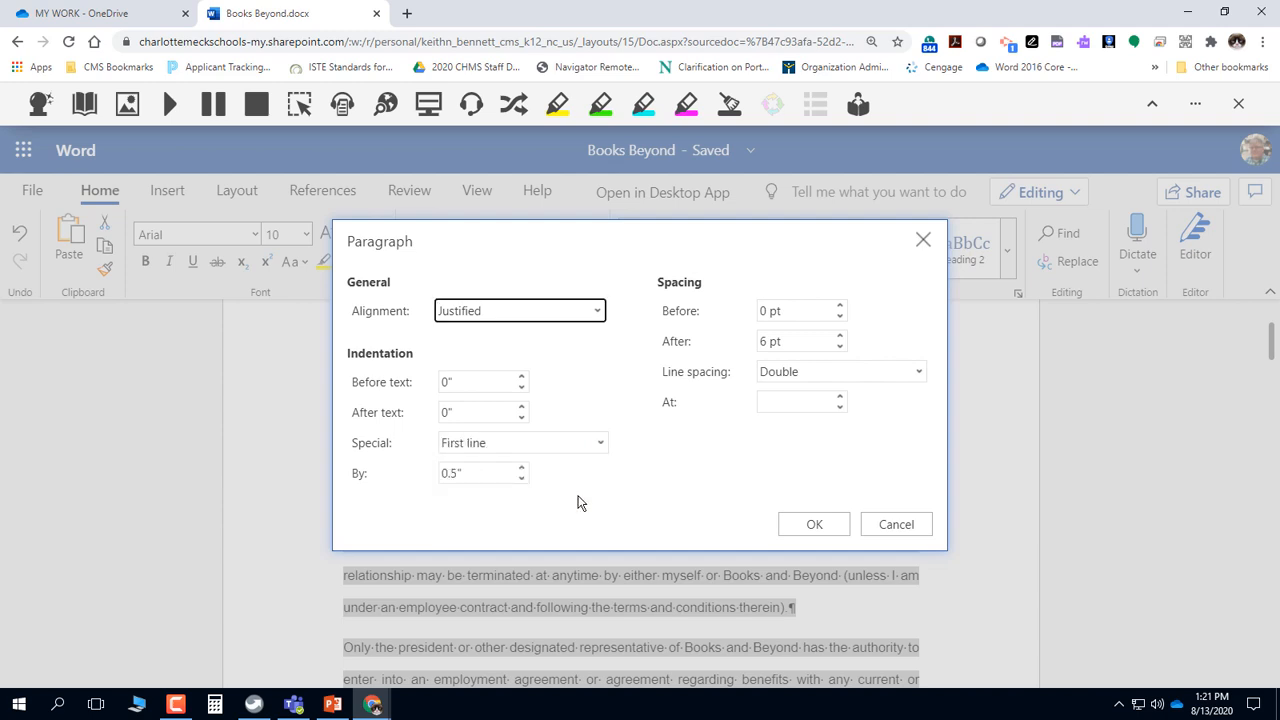
pyautogui.click(815, 525)
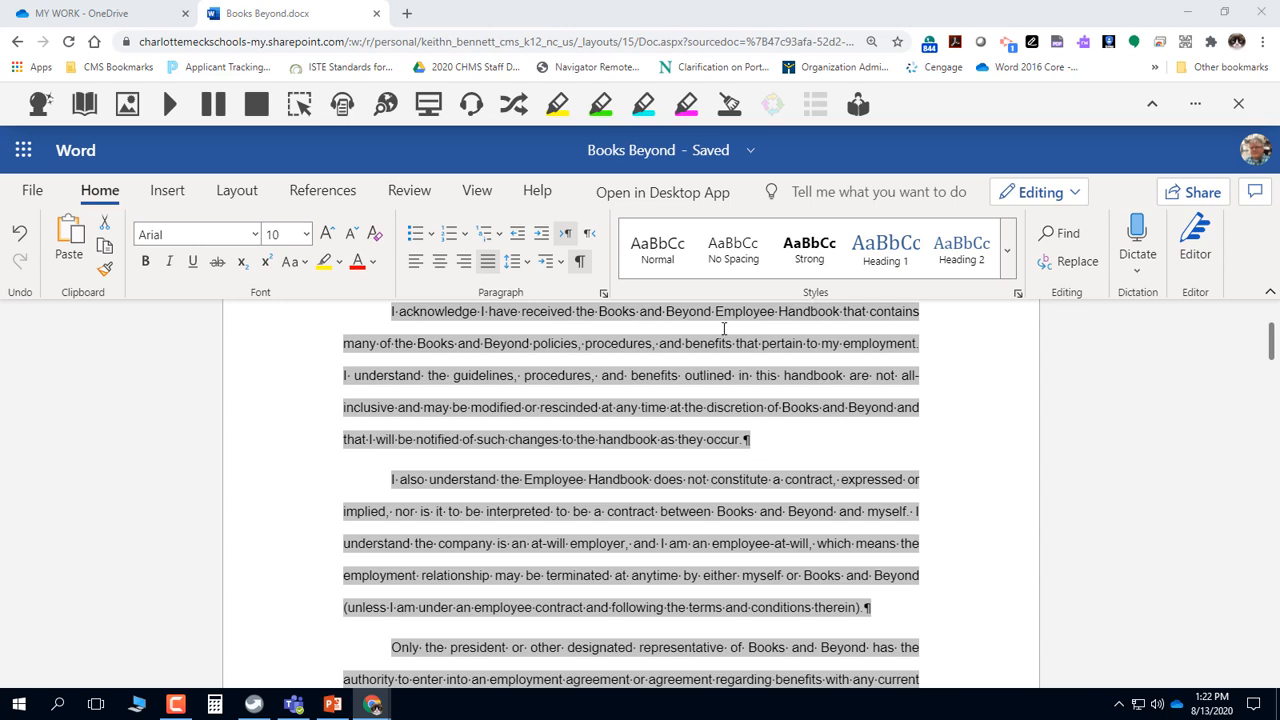
pyautogui.click(526, 422)
# Examine how the paragraphs of the Acknowledgement and Introduction sections are indented, down to General Performance Expectation Guidelines.
pyautogui.scroll(-5, 526, 422)
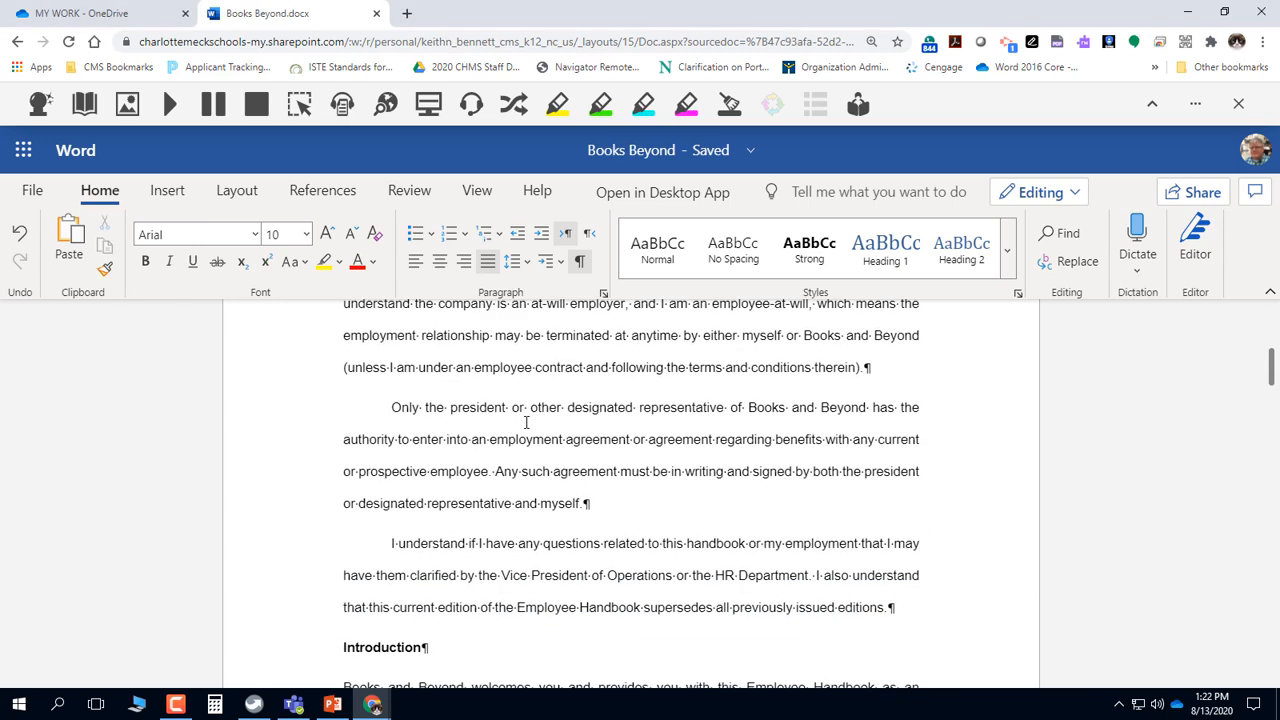
pyautogui.scroll(-2, 500, 460)
pyautogui.scroll(2, 371, 429)
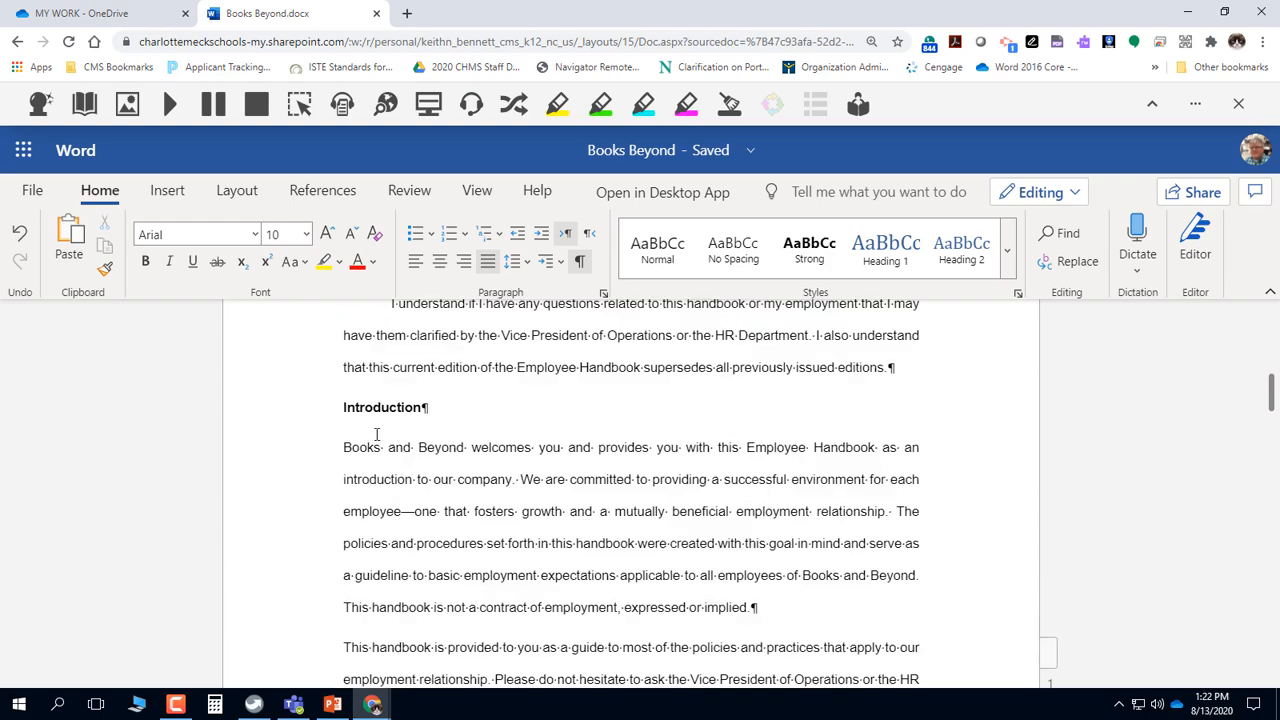
pyautogui.scroll(-2, 354, 452)
pyautogui.scroll(-6, 354, 460)
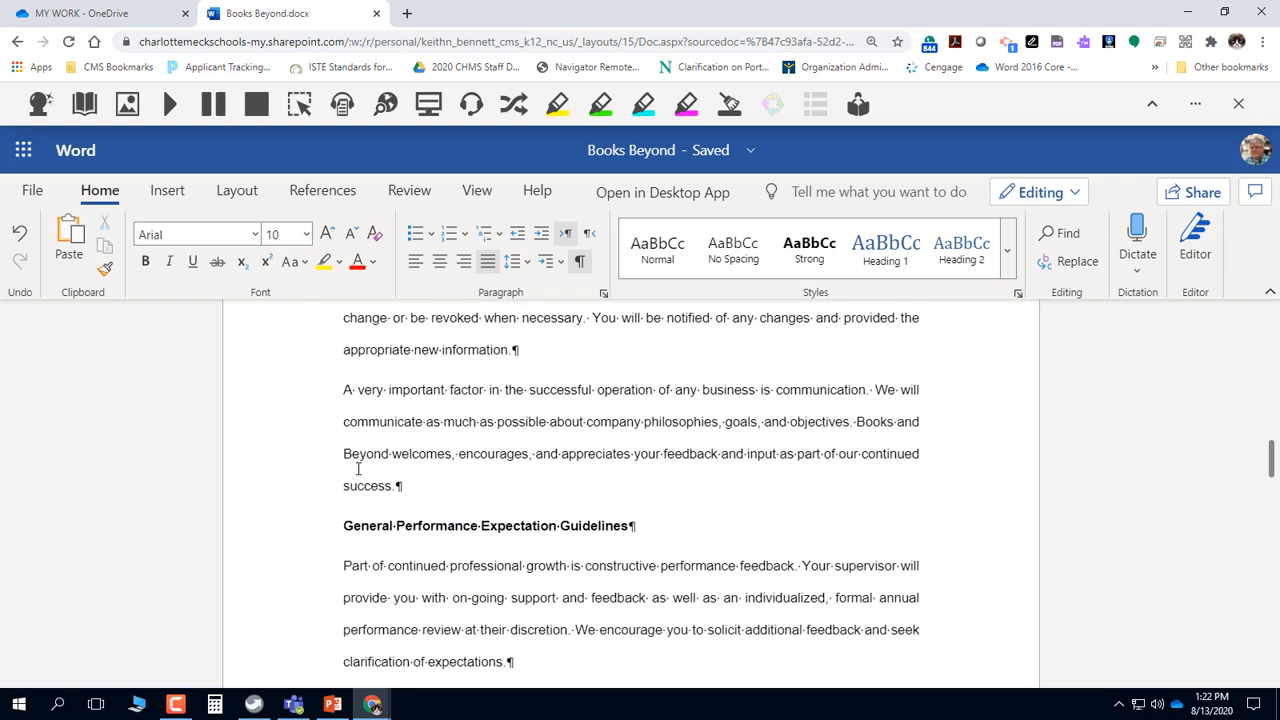
pyautogui.scroll(2, 356, 466)
pyautogui.scroll(8, 358, 468)
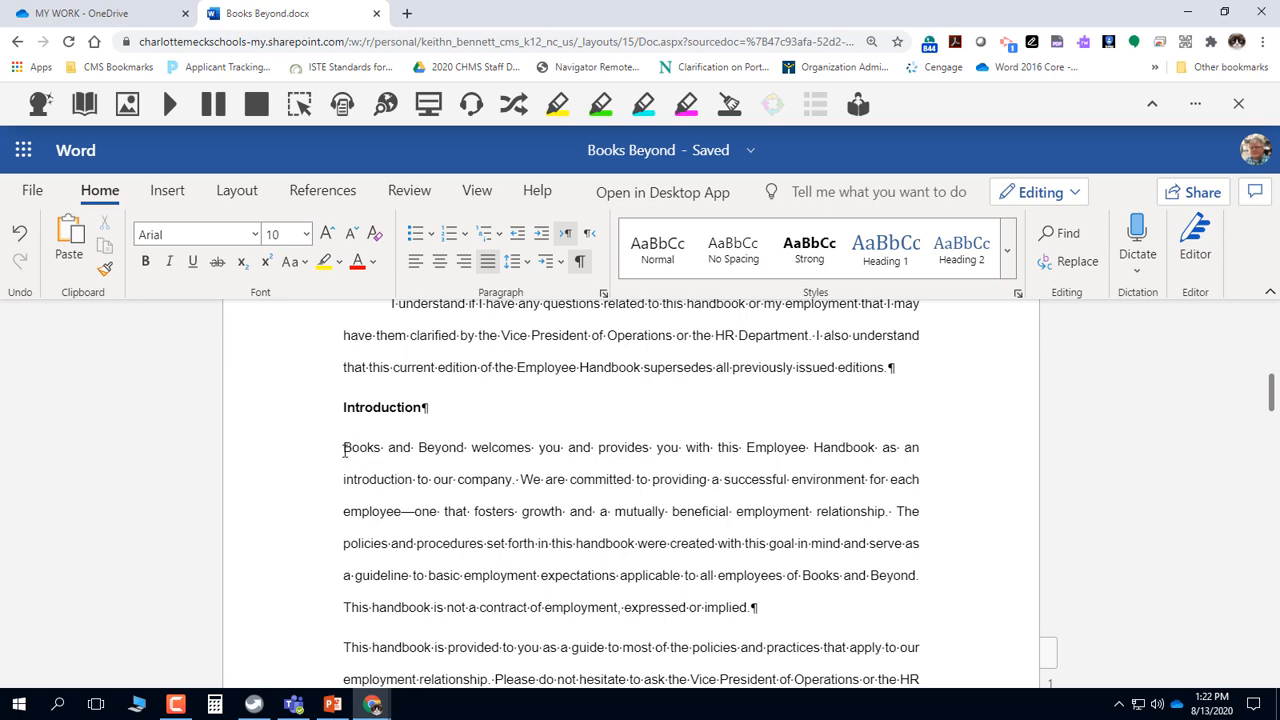
pyautogui.scroll(-3, 345, 450)
pyautogui.scroll(3, 350, 455)
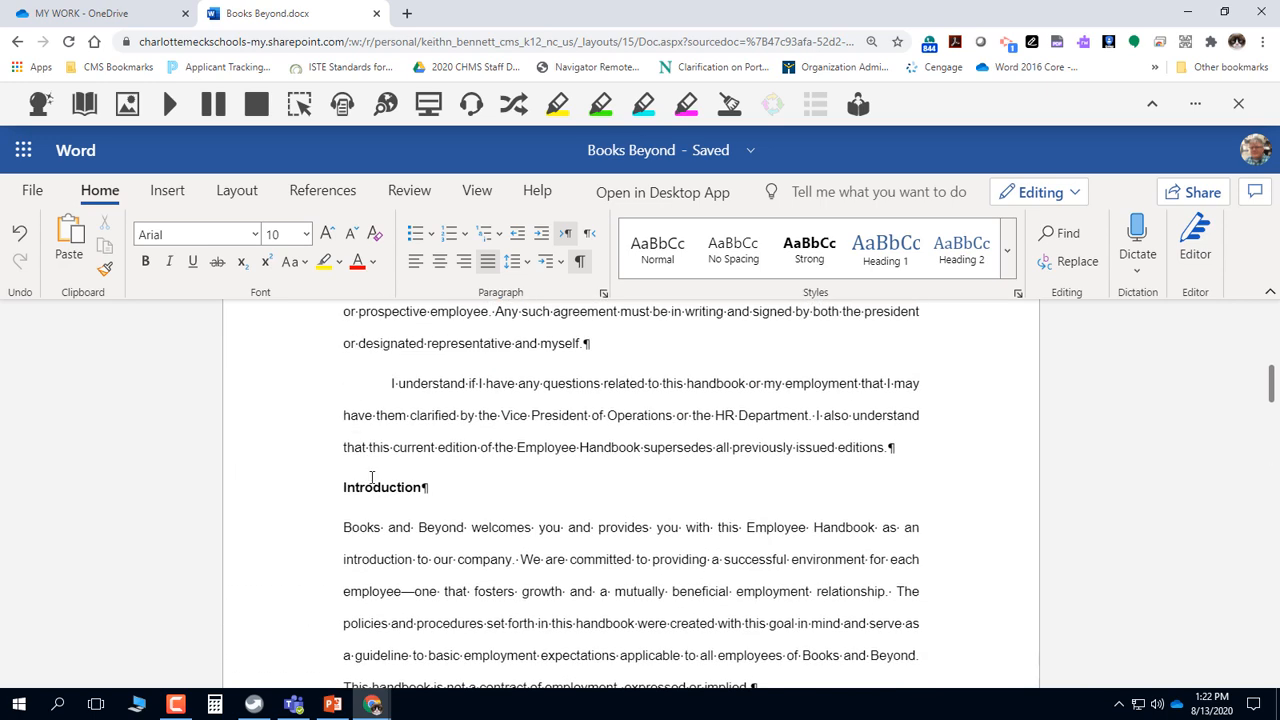
# Apply a 0.5" first-line indent to all body paragraphs of the Introduction section and review them.
pyautogui.moveTo(346, 528); pyautogui.dragTo(408, 550)
pyautogui.scroll(-3, 540, 449)
pyautogui.scroll(-3, 512, 576)
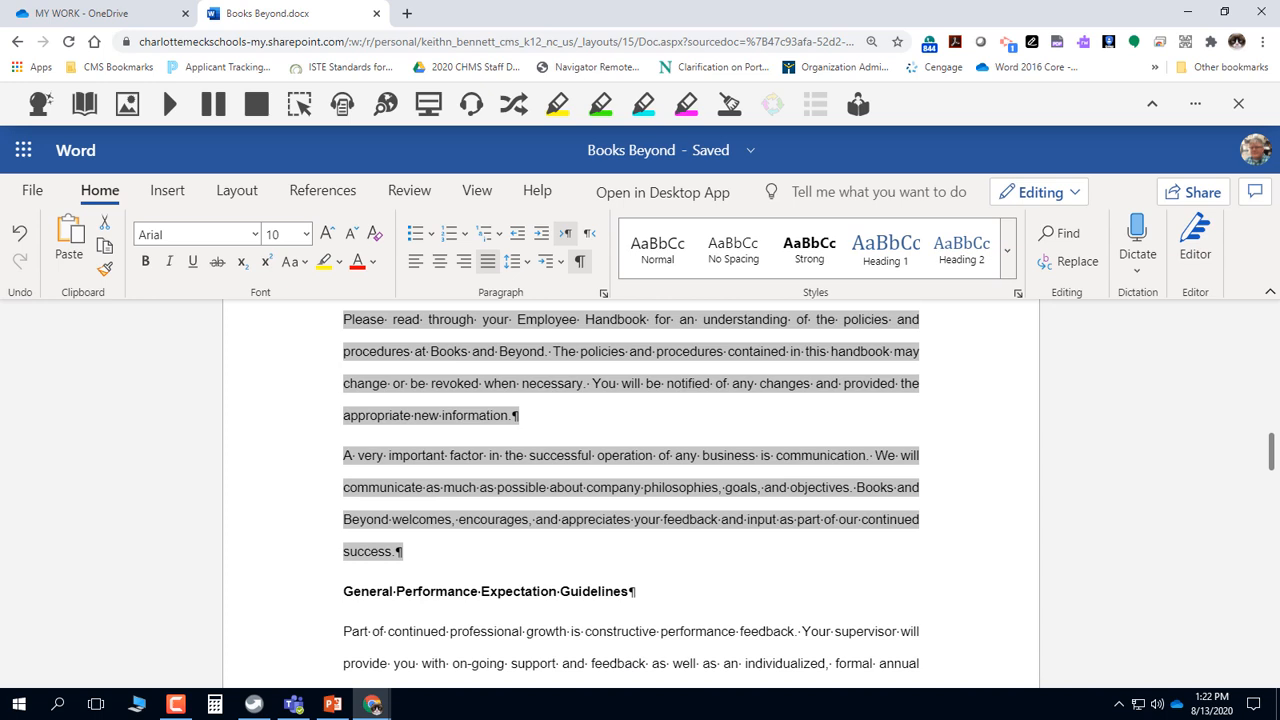
pyautogui.click(603, 296)
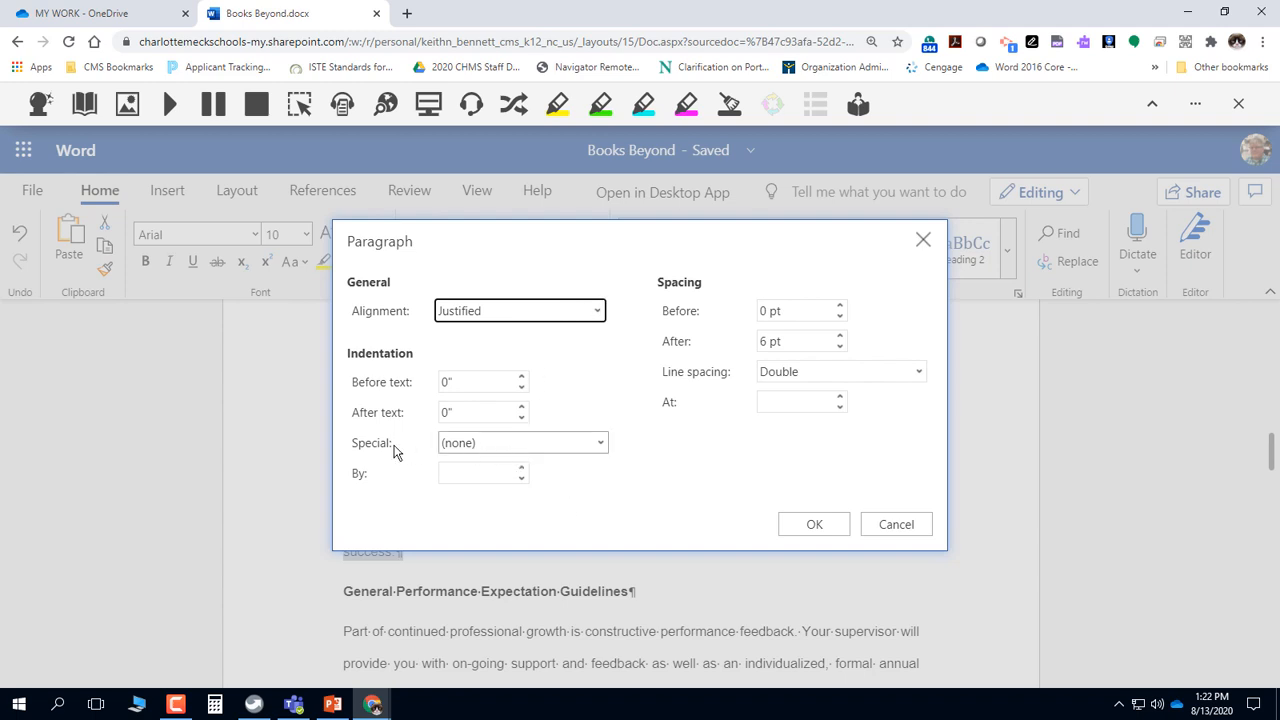
pyautogui.click(602, 444)
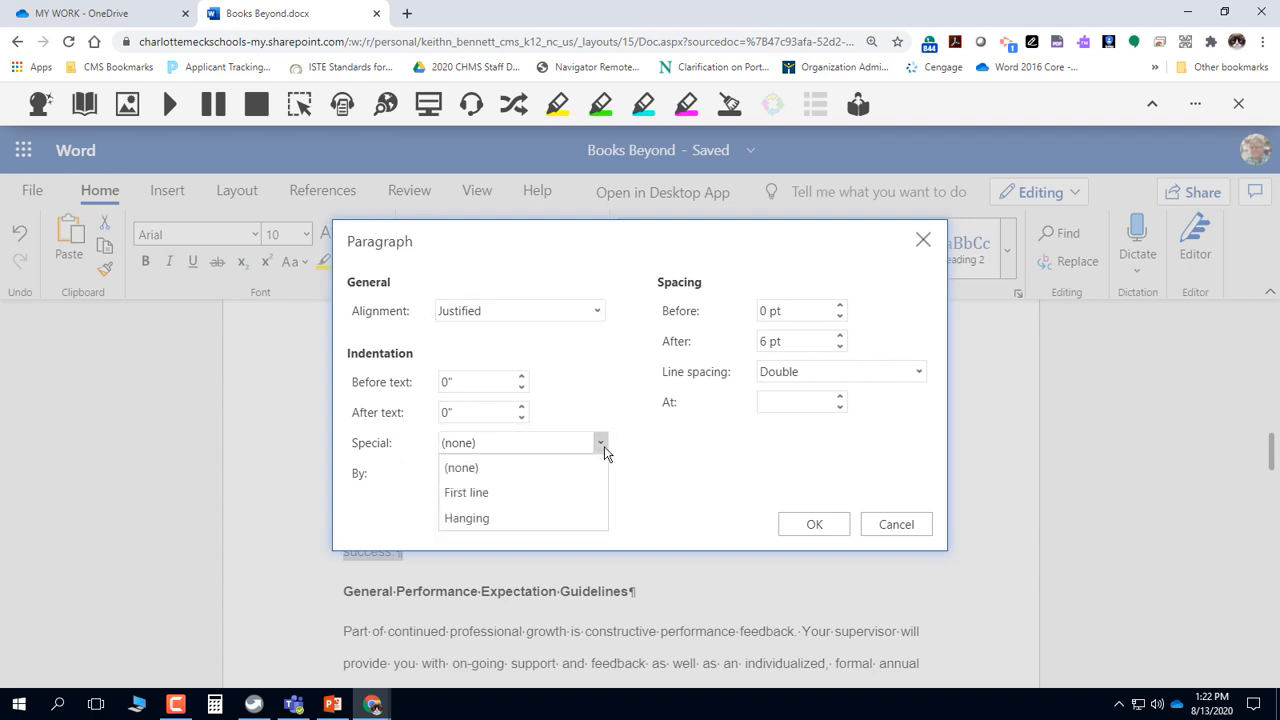
pyautogui.click(572, 492)
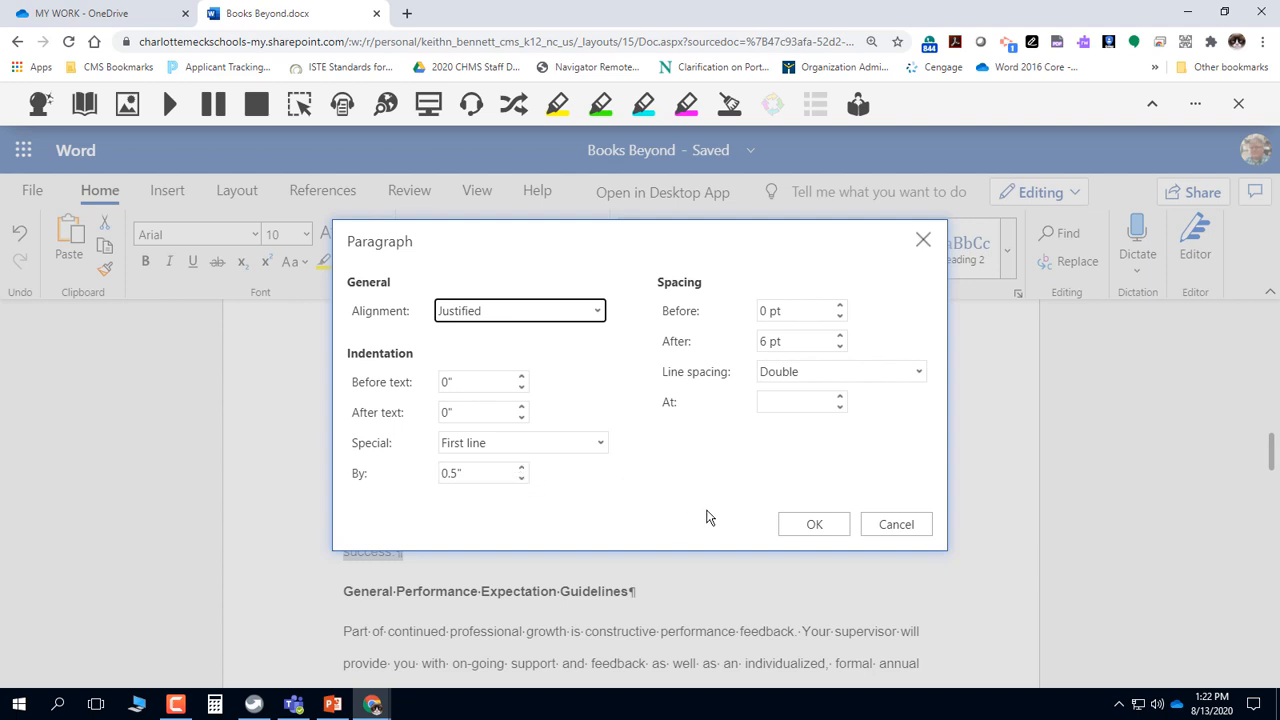
pyautogui.click(810, 525)
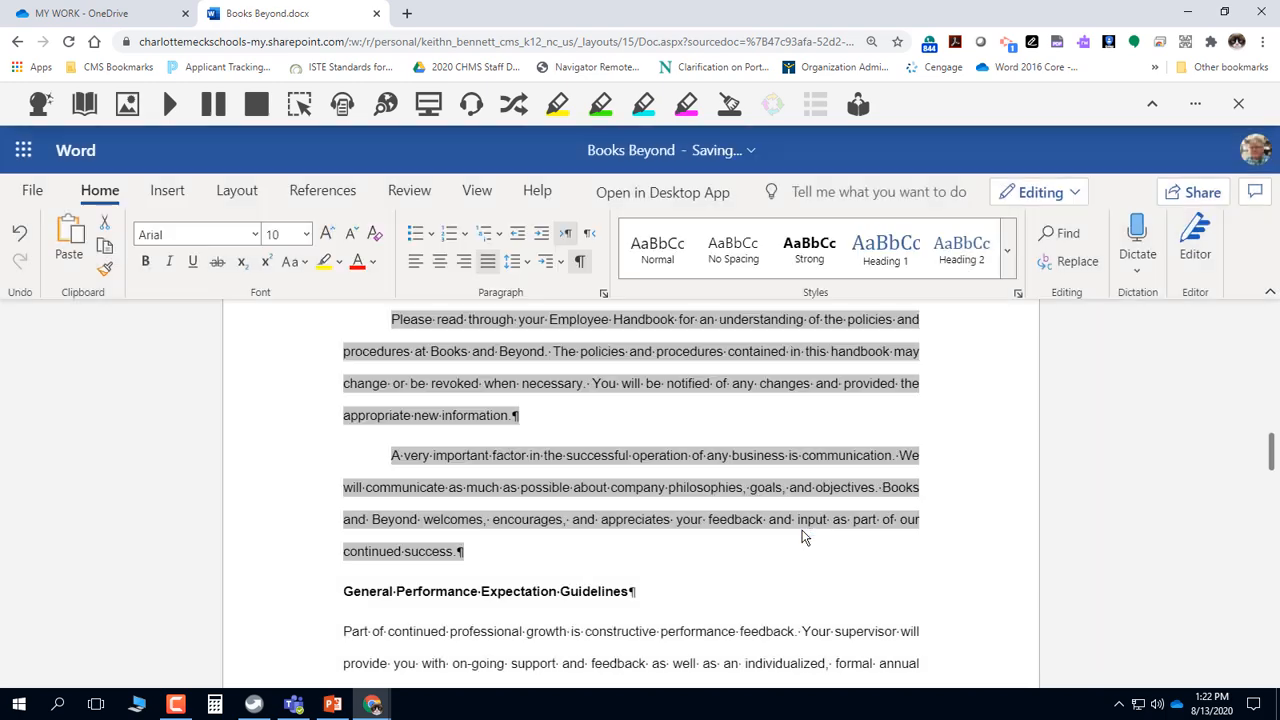
pyautogui.click(425, 465)
pyautogui.scroll(5, 425, 465)
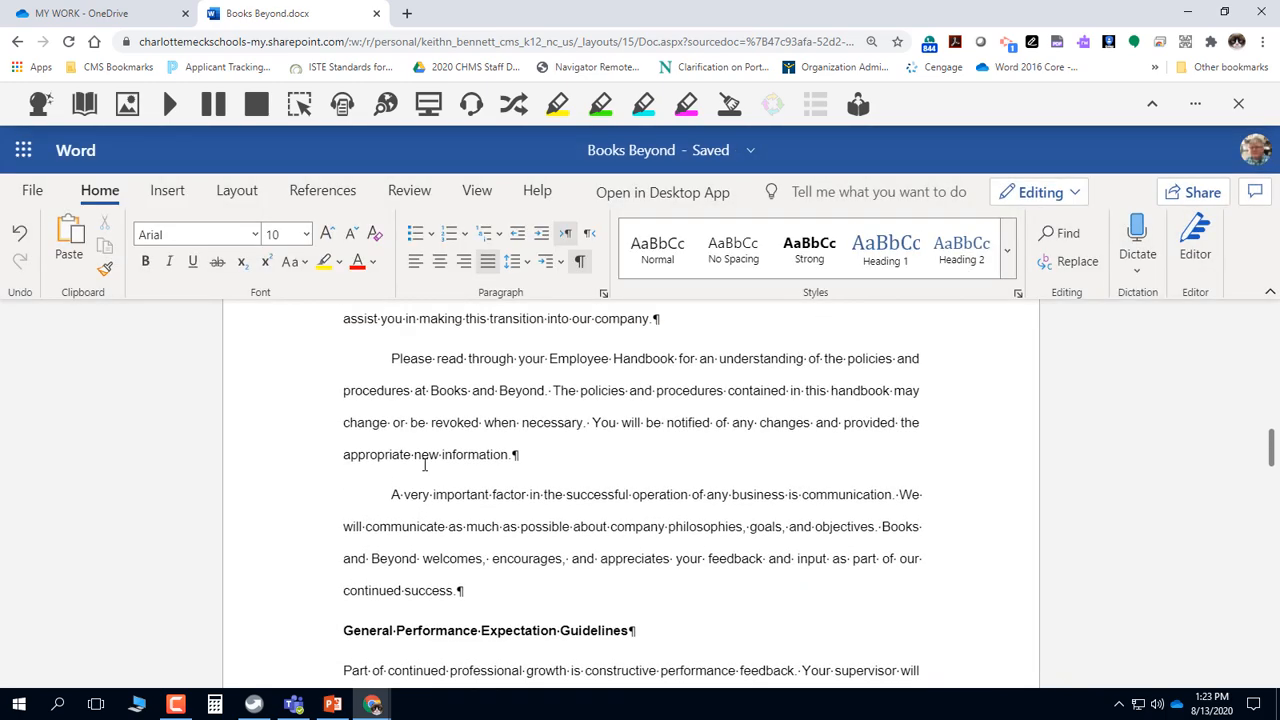
pyautogui.scroll(4, 425, 465)
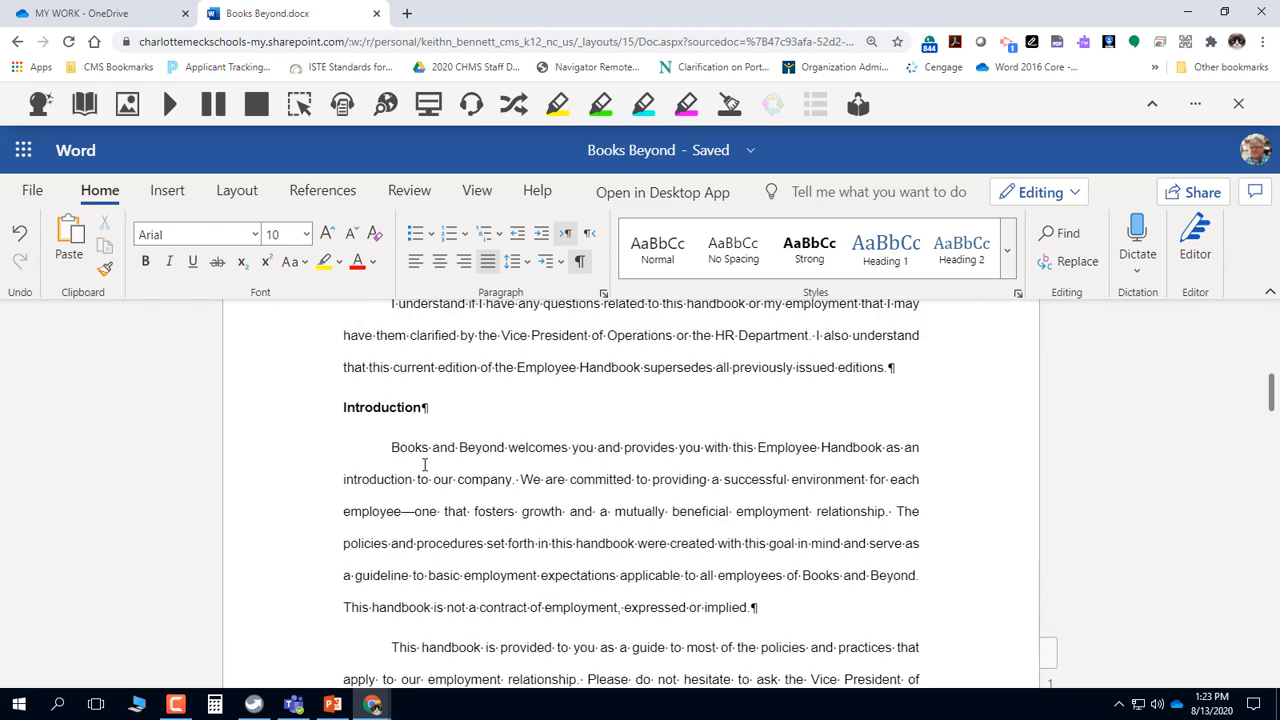
# Apply a 0.5" first-line indent to all text between the General Performance Expectation Guidelines and Equal Employment Opportunity and Diversity headings, including the lists.
pyautogui.scroll(-7, 425, 465)
pyautogui.scroll(-3, 425, 465)
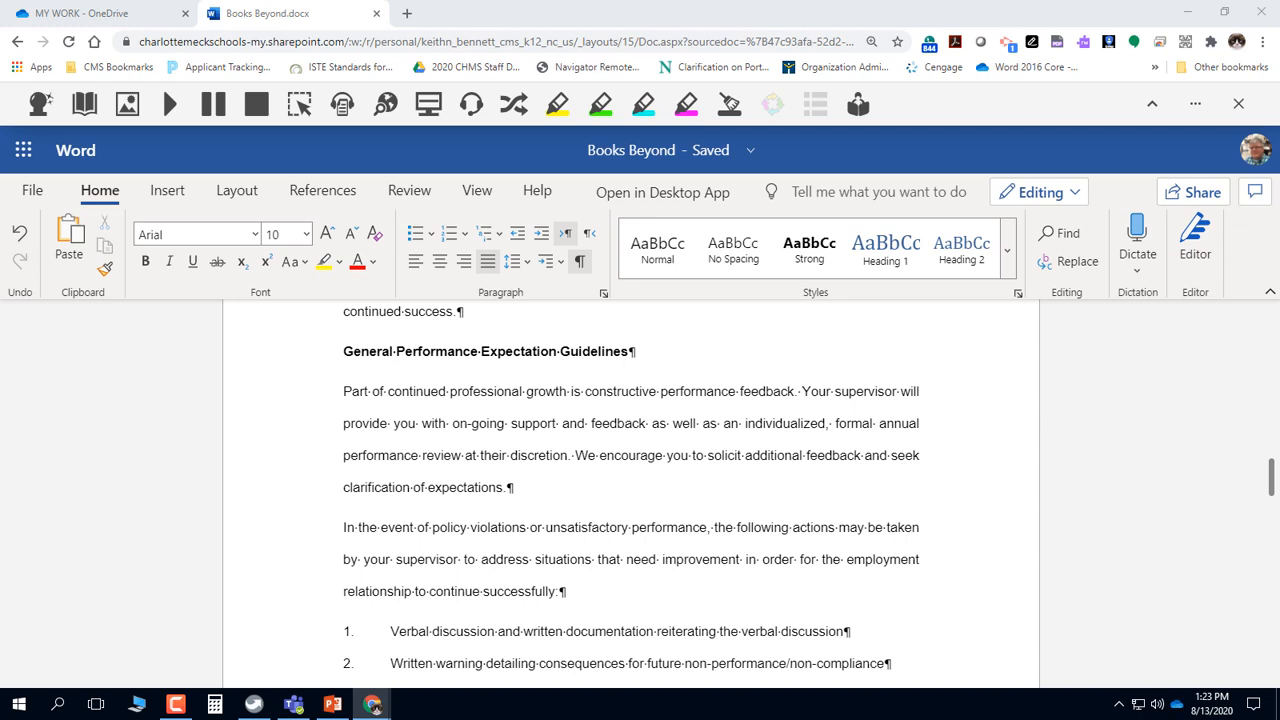
pyautogui.scroll(1, 580, 469)
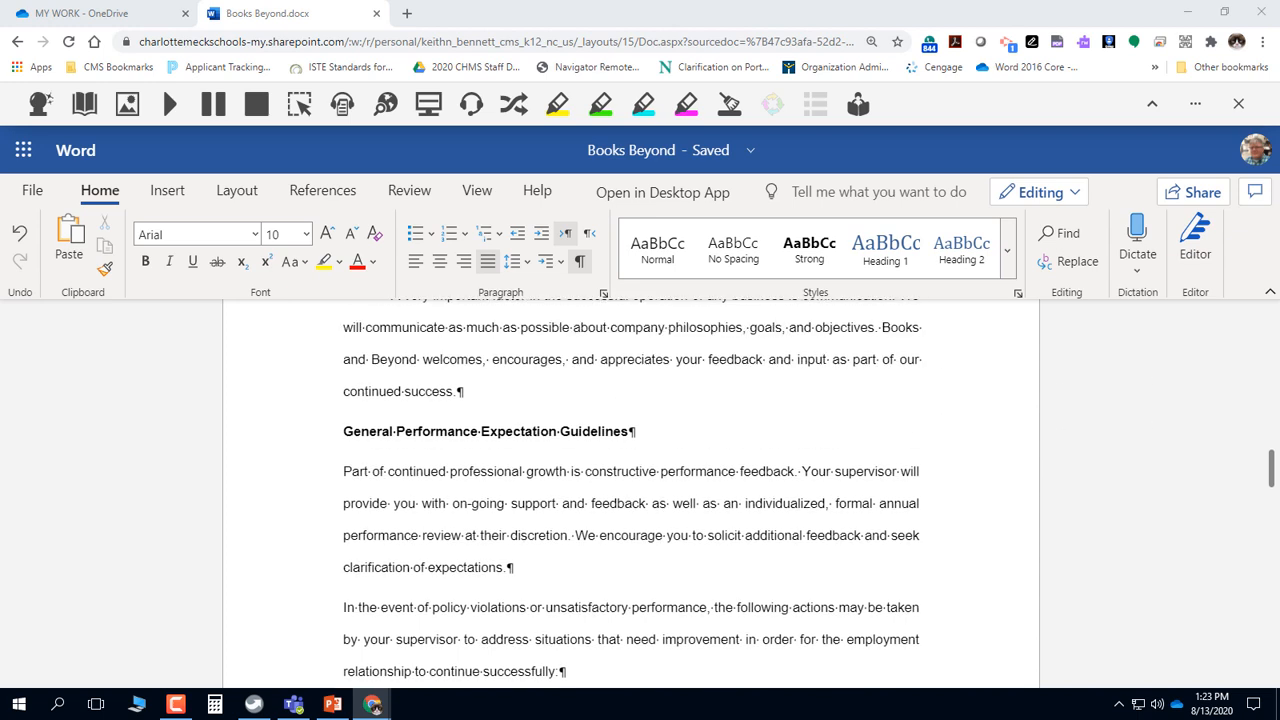
pyautogui.click(608, 430)
pyautogui.scroll(-1, 391, 491)
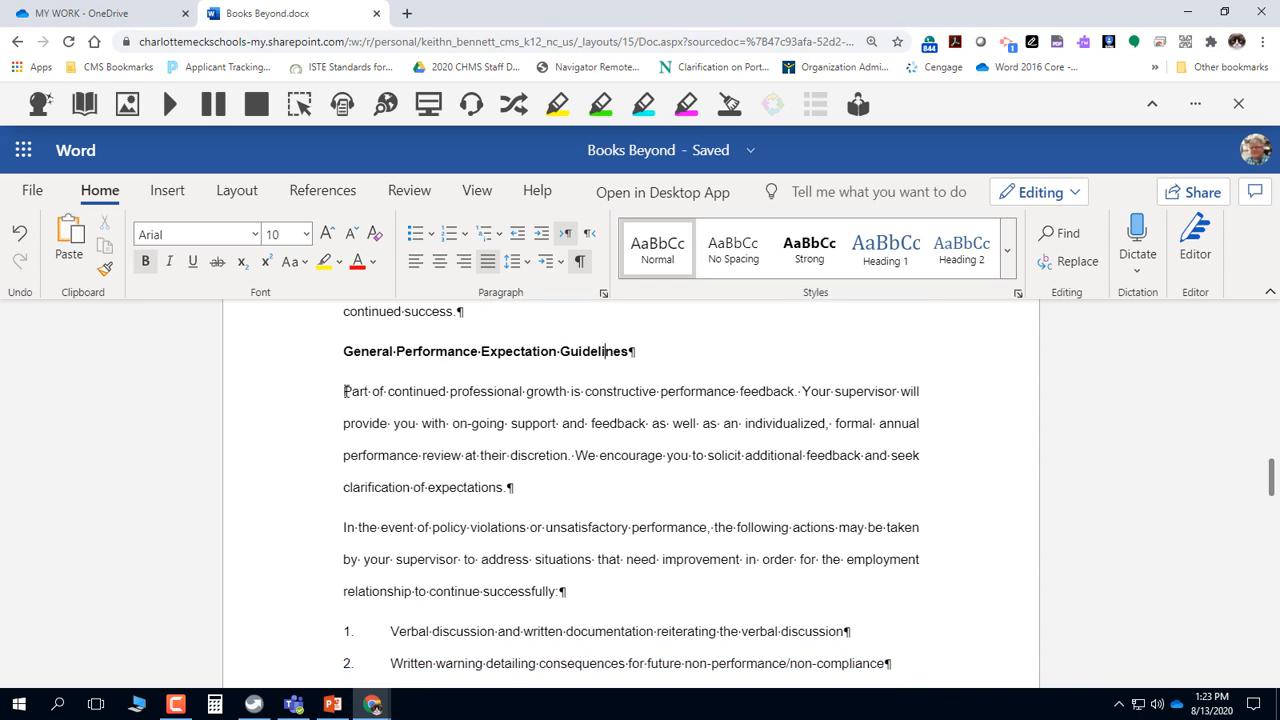
pyautogui.moveTo(354, 397); pyautogui.dragTo(460, 486)
pyautogui.scroll(-1, 600, 596)
pyautogui.scroll(-1, 596, 603)
pyautogui.scroll(-2, 426, 530)
pyautogui.scroll(-5, 427, 538)
pyautogui.scroll(-5, 422, 538)
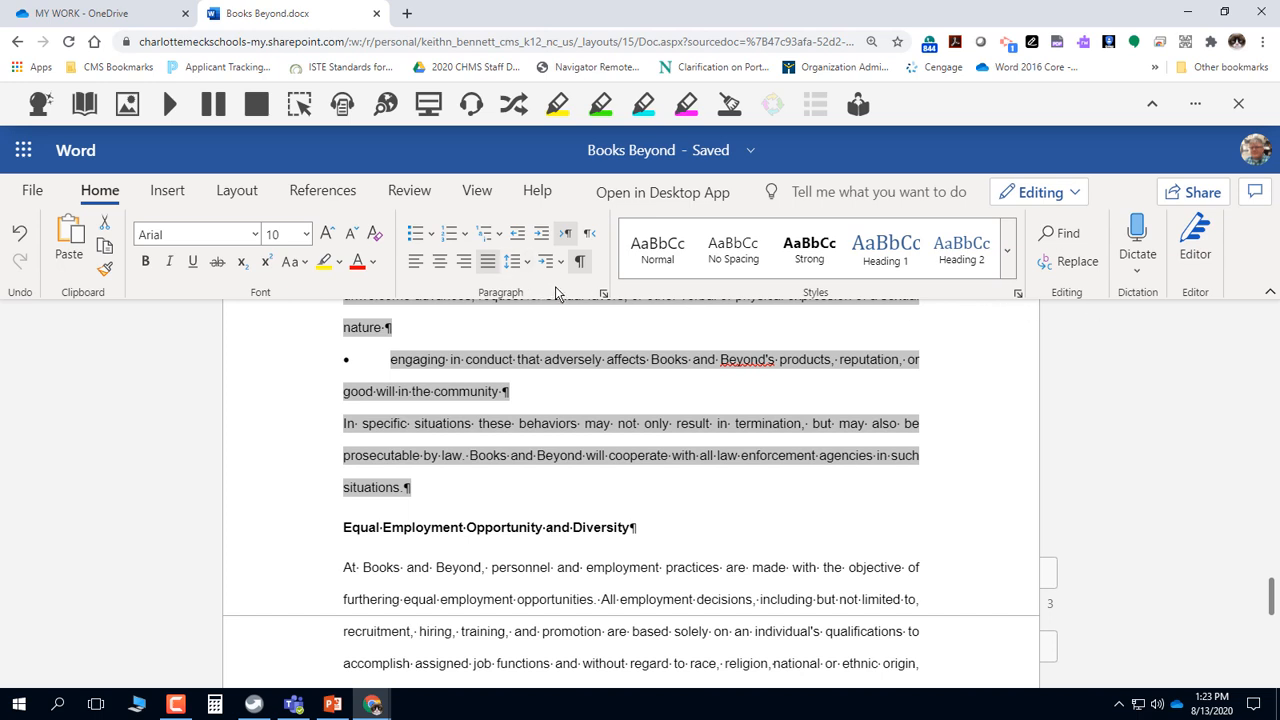
pyautogui.click(603, 294)
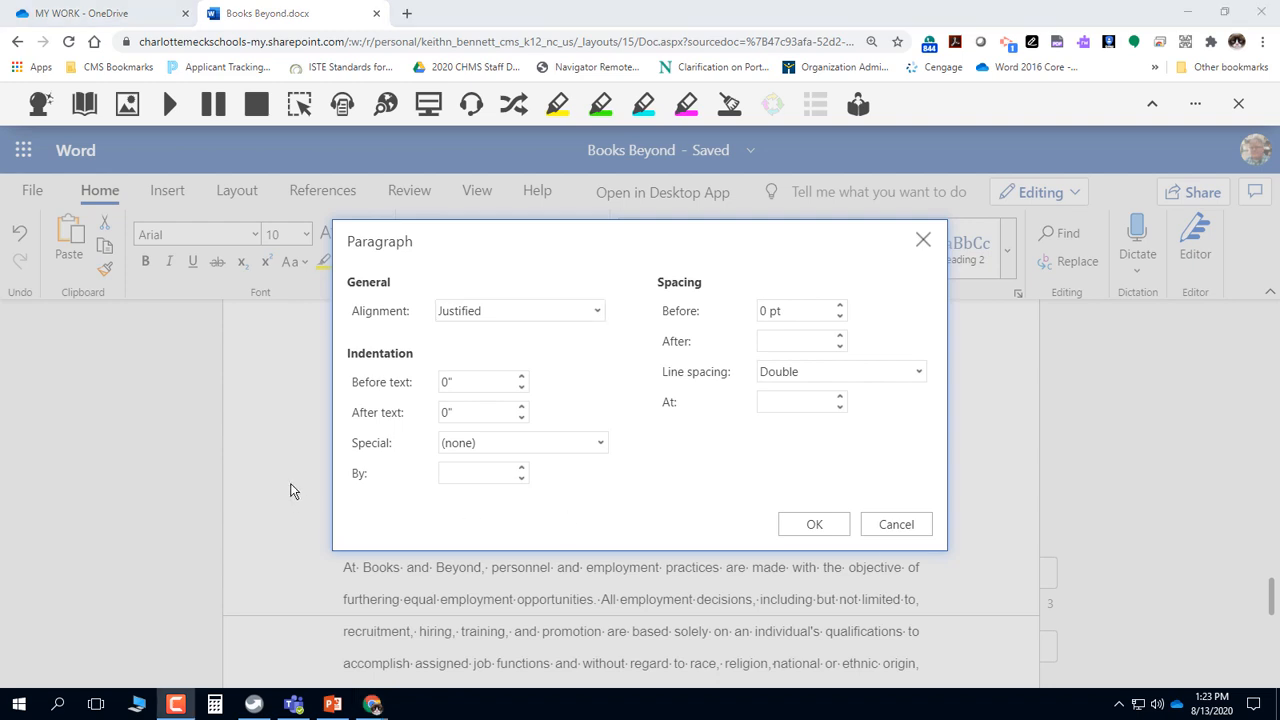
pyautogui.click(512, 445)
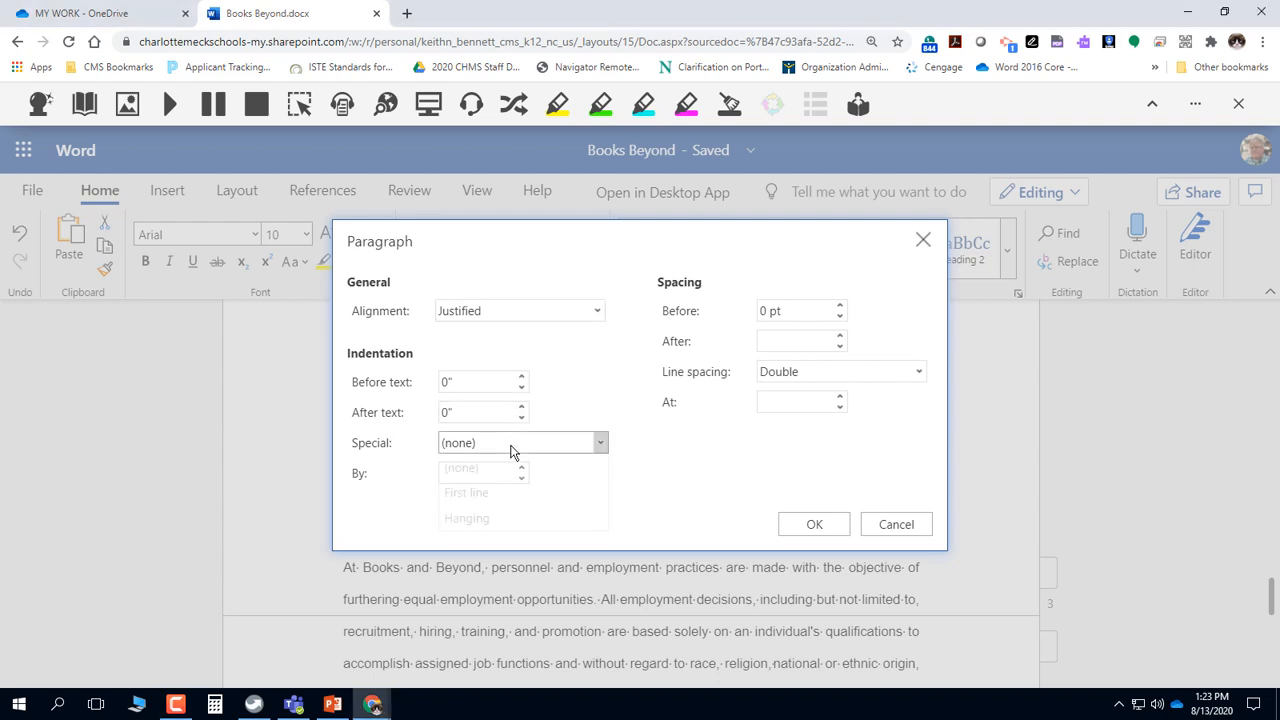
pyautogui.click(502, 492)
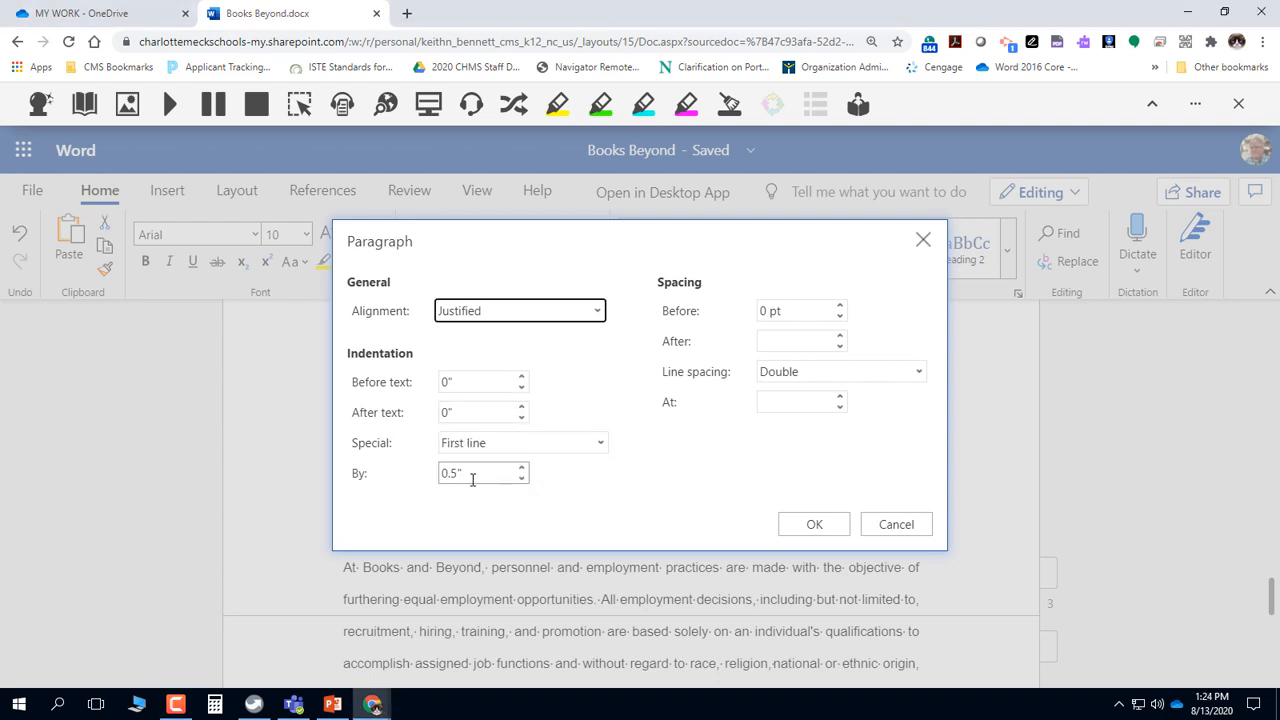
pyautogui.click(795, 538)
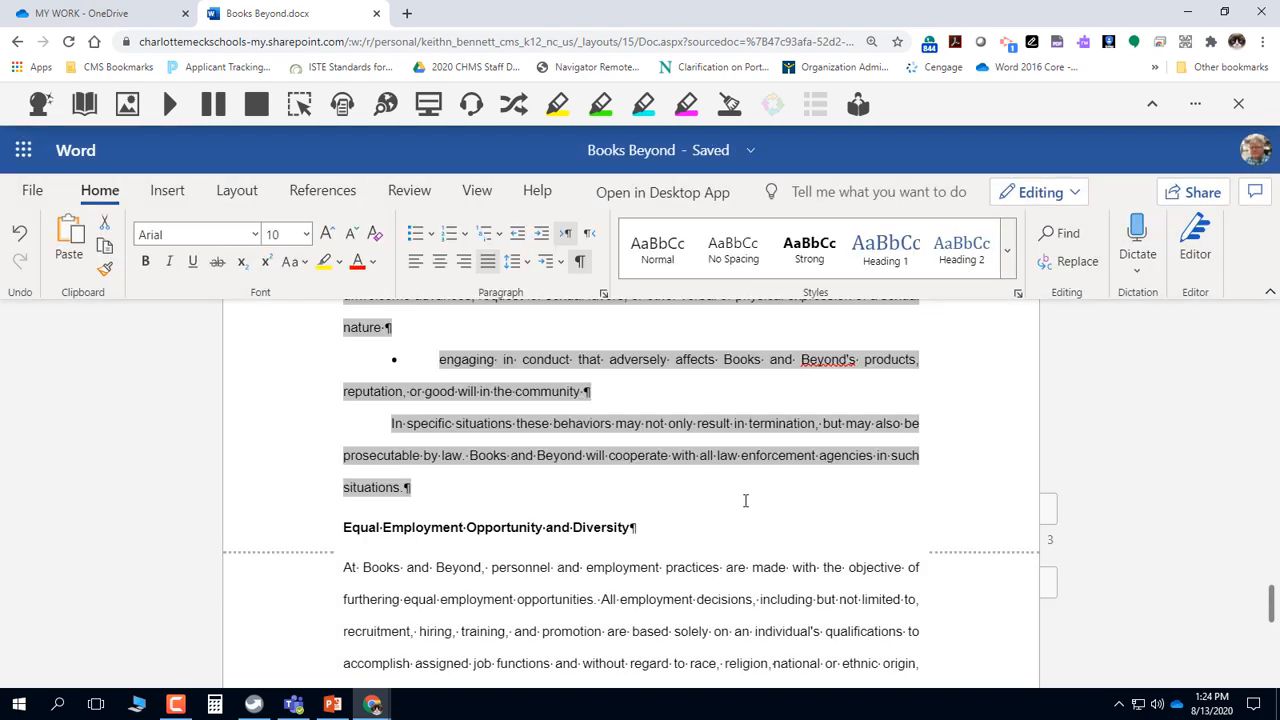
# Examine the indents of the paragraphs, numbered steps and bulleted list in the General Performance Expectation Guidelines section.
pyautogui.scroll(5, 624, 482)
pyautogui.scroll(10, 594, 477)
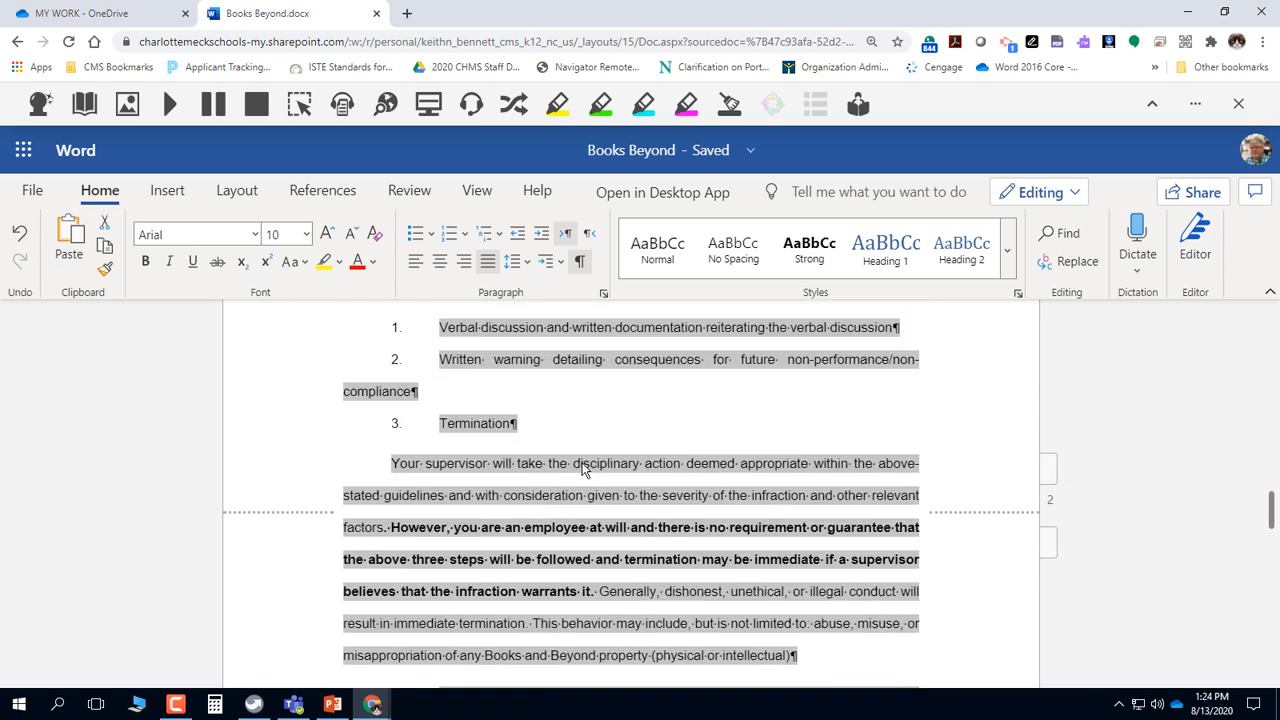
pyautogui.scroll(2, 584, 470)
pyautogui.scroll(4, 584, 470)
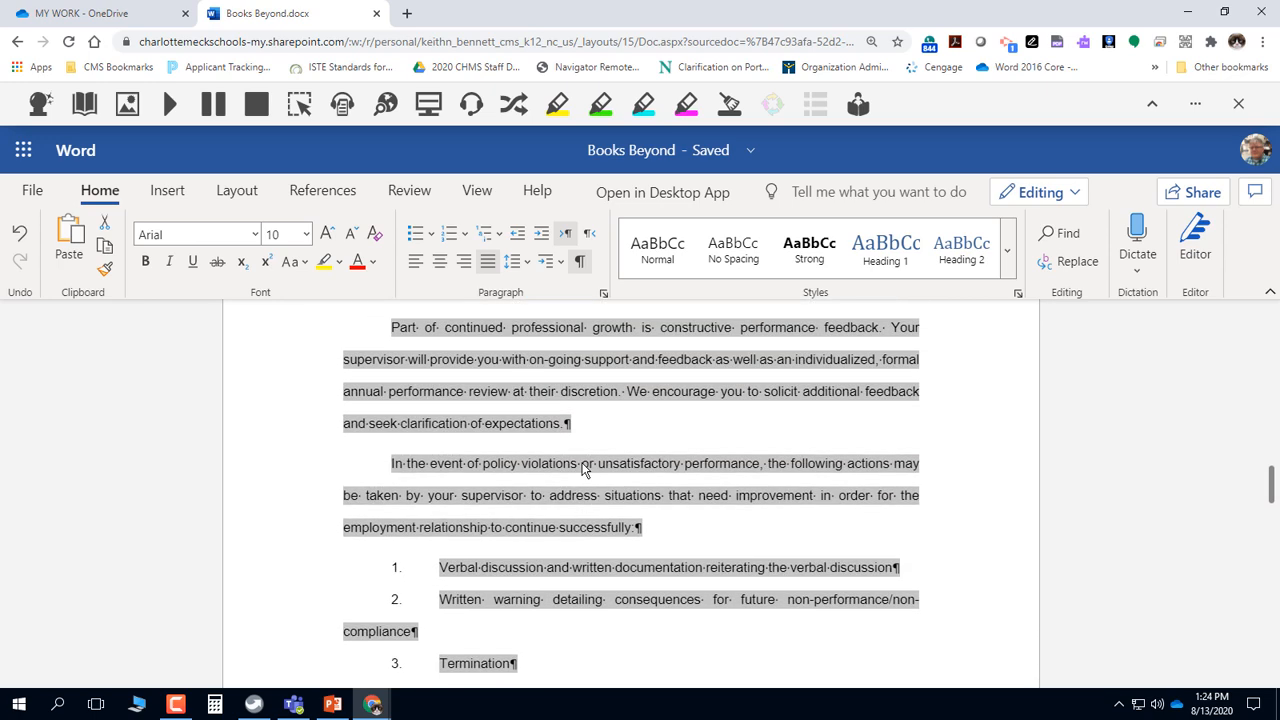
pyautogui.scroll(-2, 443, 480)
pyautogui.scroll(-5, 449, 540)
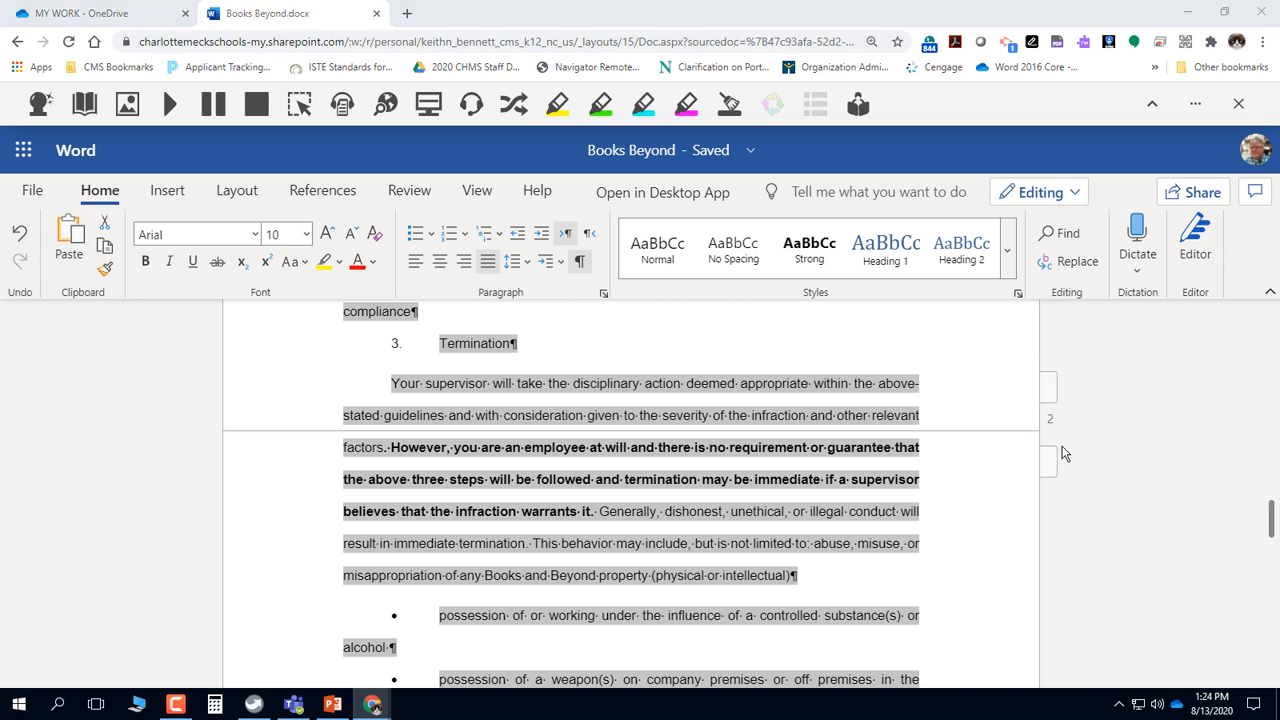
pyautogui.click(857, 449)
pyautogui.scroll(-5, 843, 451)
pyautogui.scroll(-6, 843, 451)
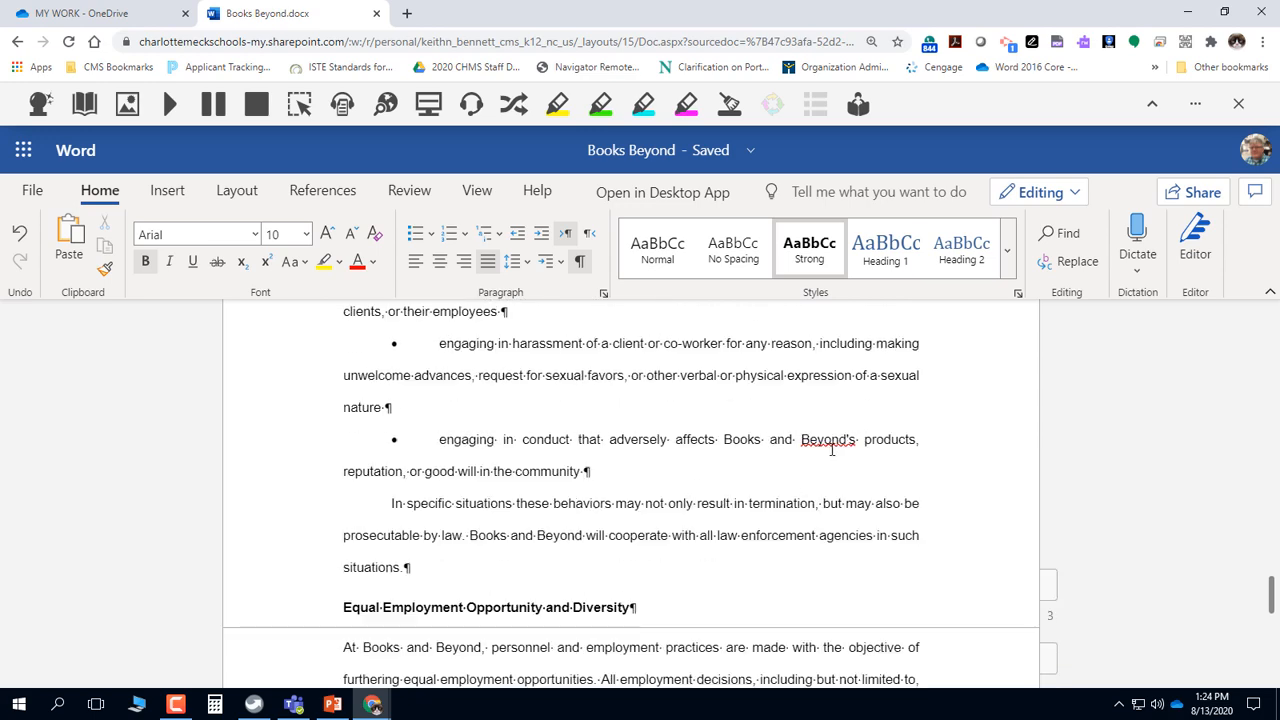
pyautogui.scroll(2, 814, 500)
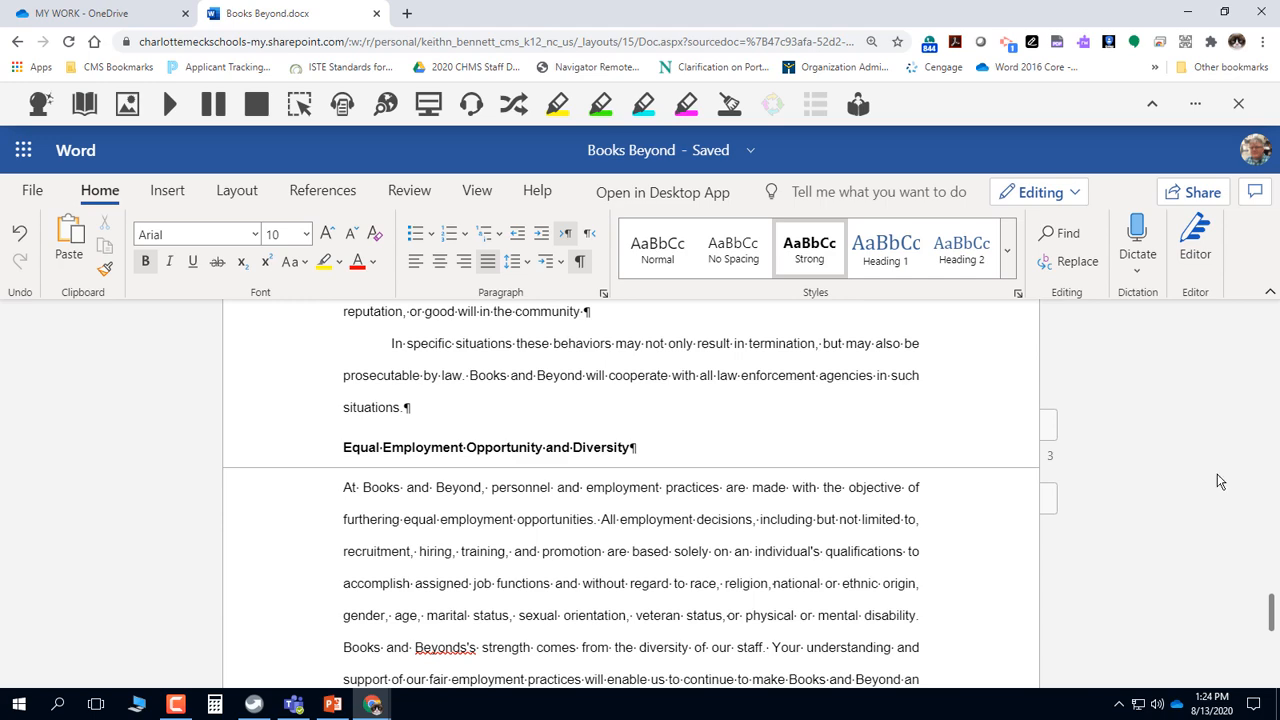
# Apply a 0.5" first-line indent to both paragraphs under the Equal Employment Opportunity and Diversity heading and check them.
pyautogui.scroll(-4, 452, 488)
pyautogui.scroll(-4, 453, 485)
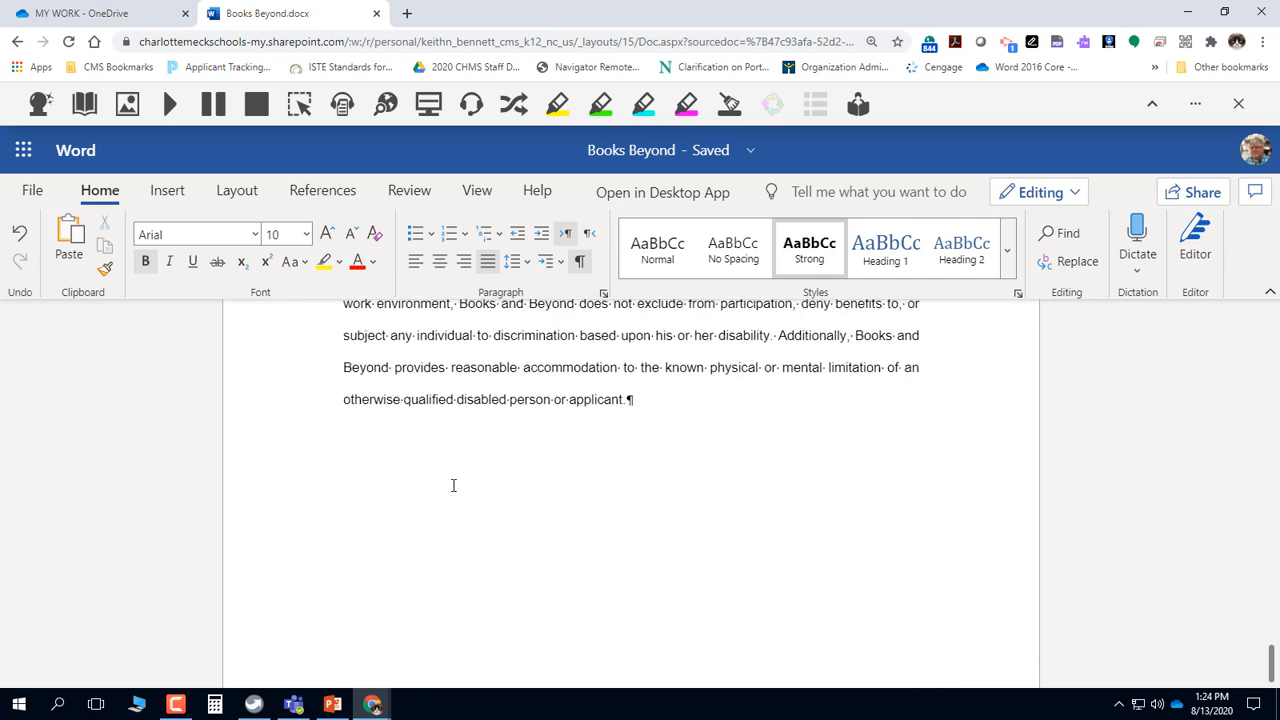
pyautogui.scroll(7, 451, 486)
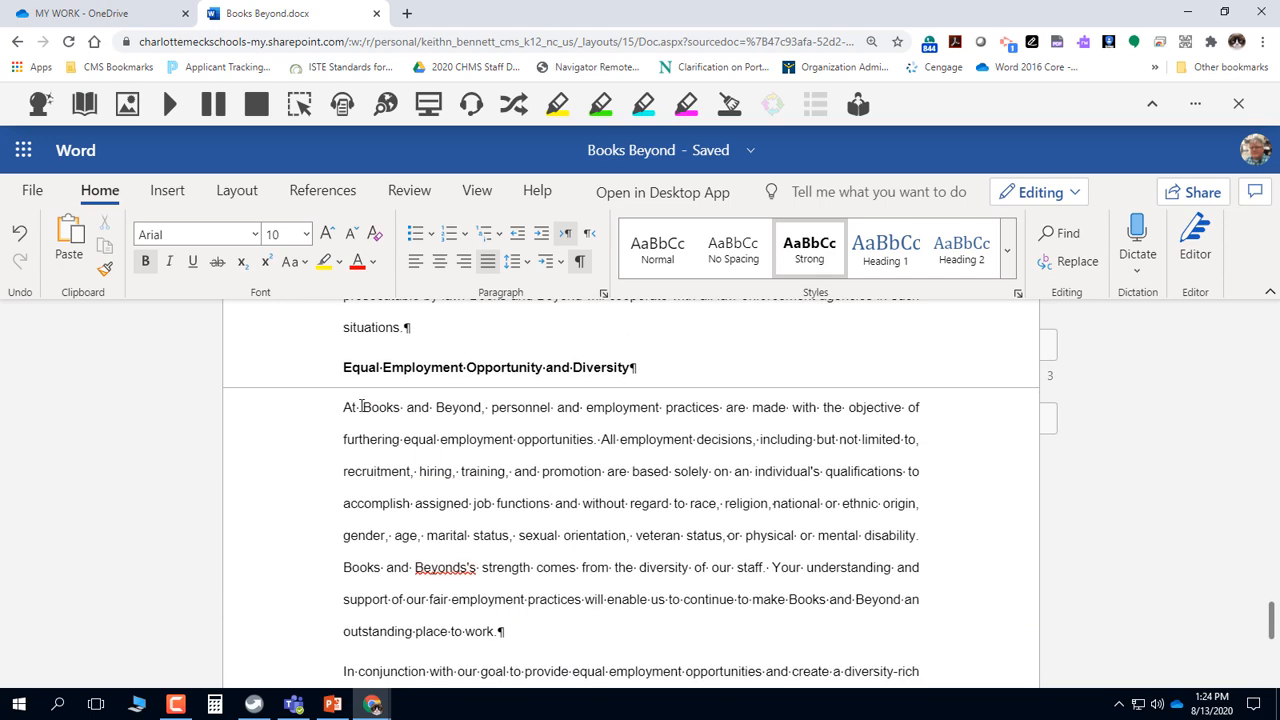
pyautogui.moveTo(344, 407); pyautogui.dragTo(760, 490)
pyautogui.scroll(-4, 410, 503)
pyautogui.scroll(-3, 534, 589)
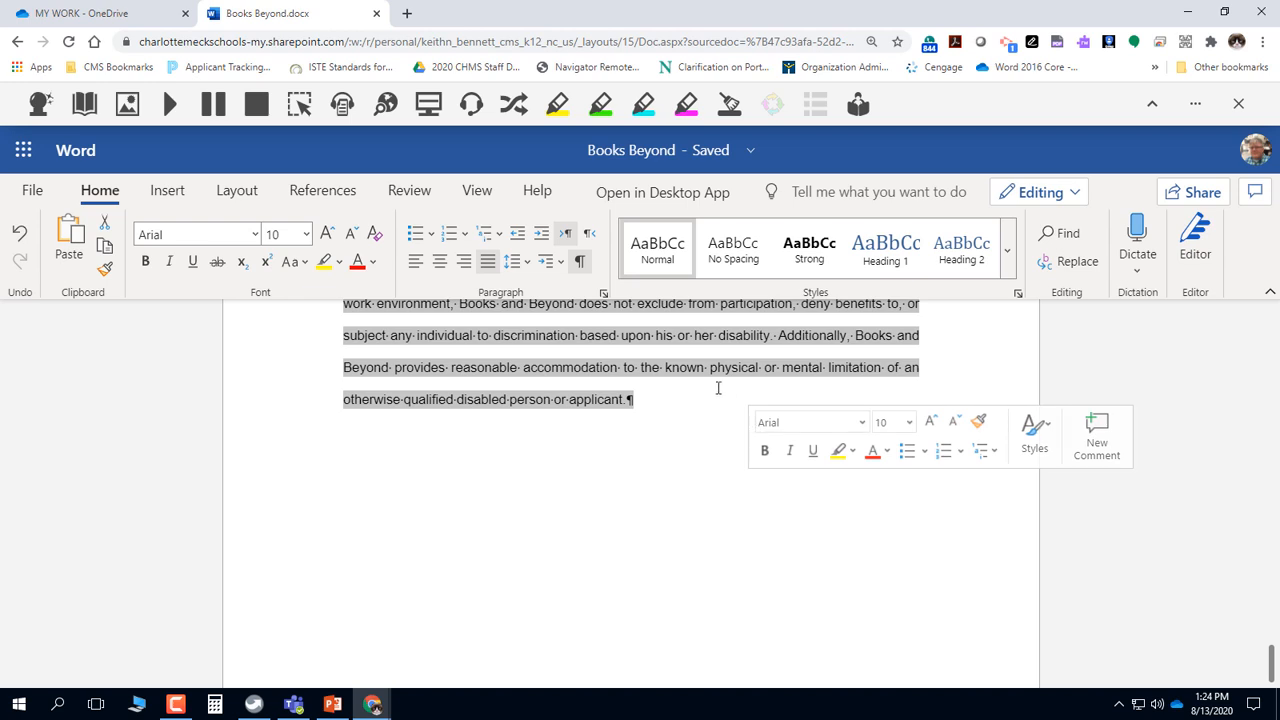
pyautogui.click(603, 295)
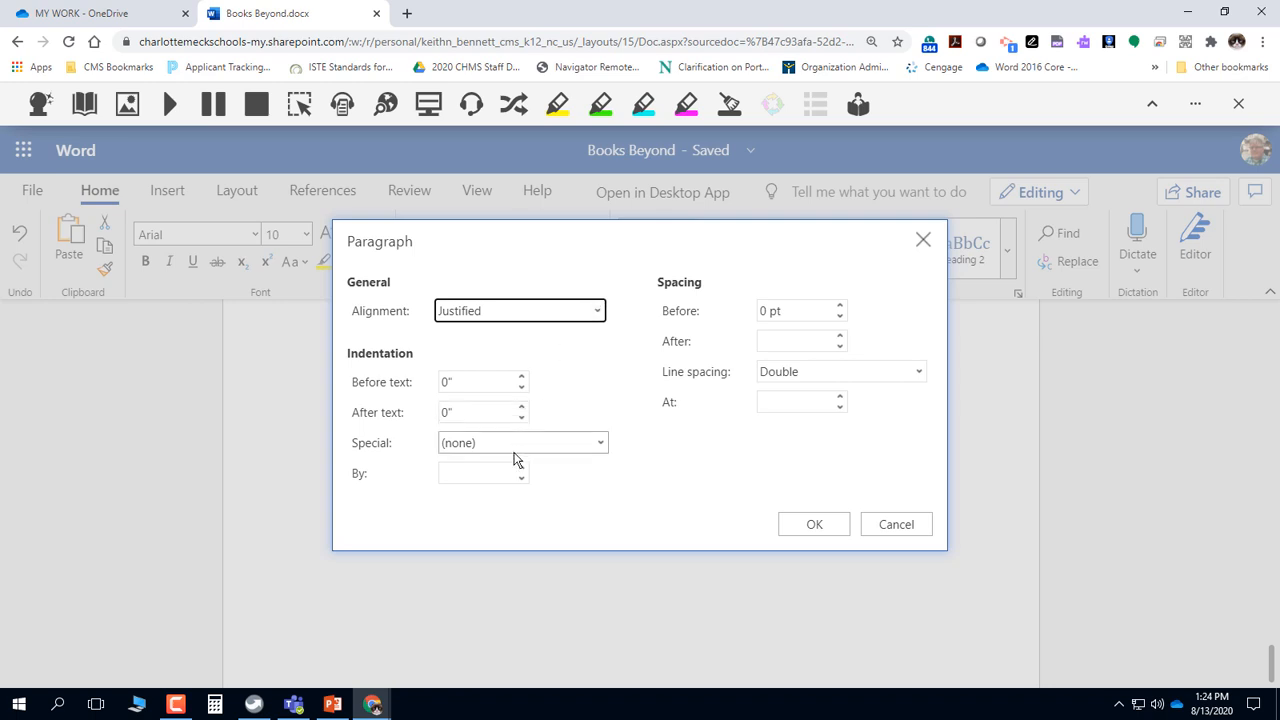
pyautogui.click(520, 444)
pyautogui.click(517, 493)
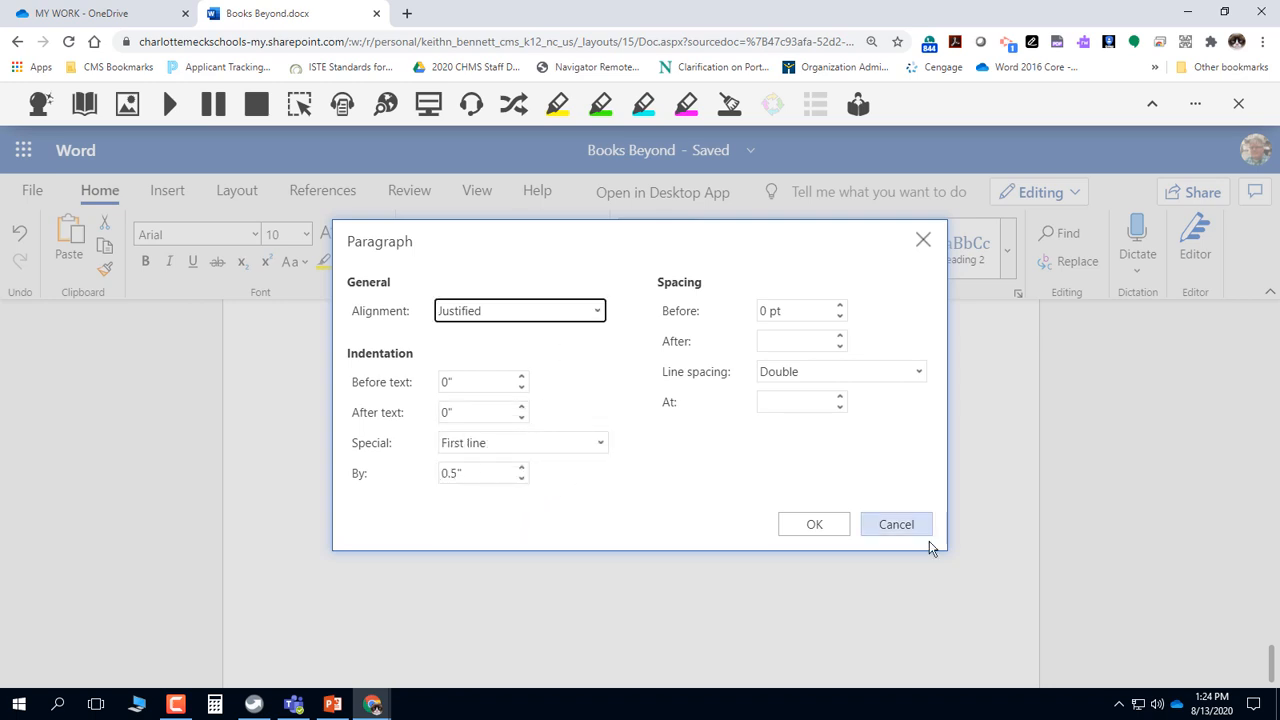
pyautogui.click(815, 525)
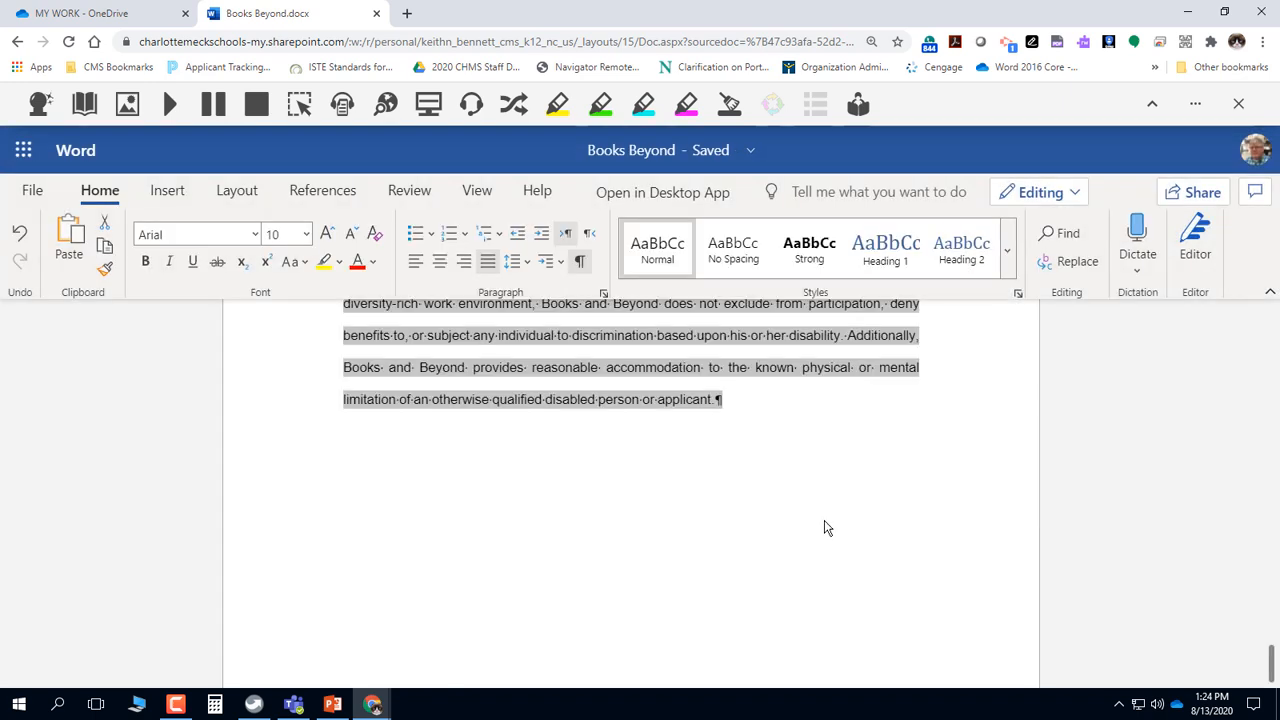
pyautogui.scroll(3, 830, 500)
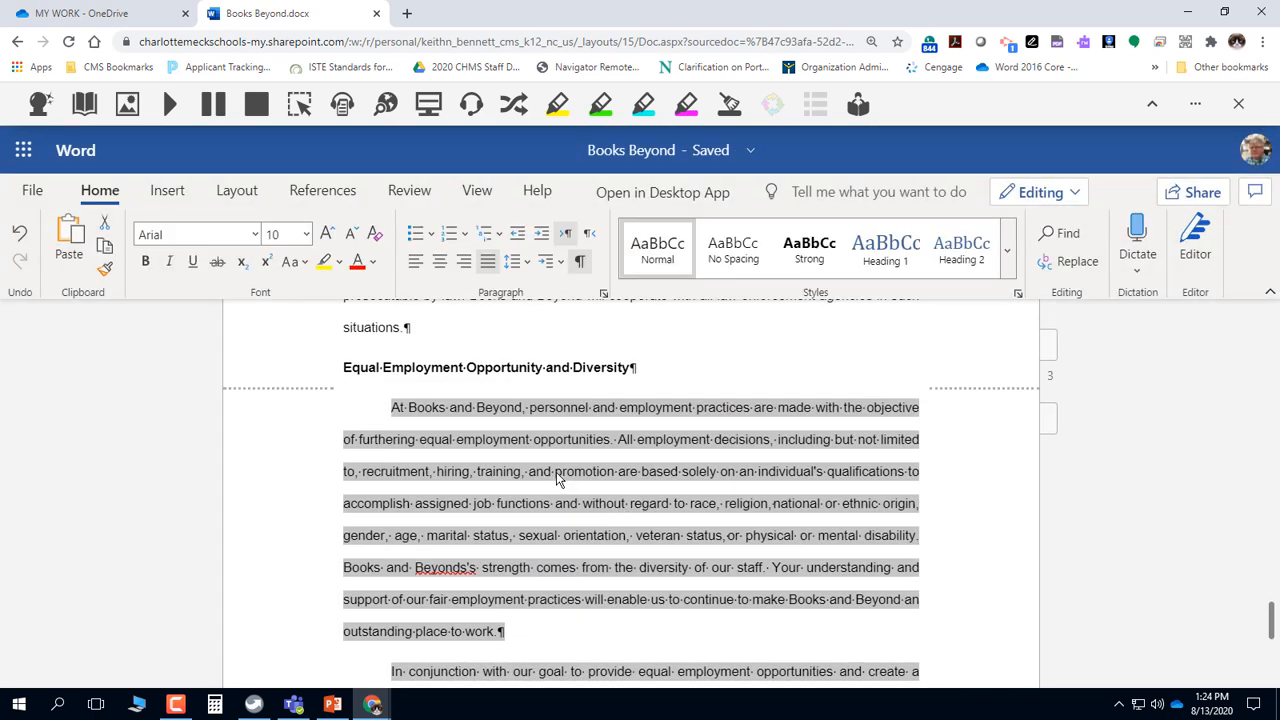
pyautogui.click(557, 478)
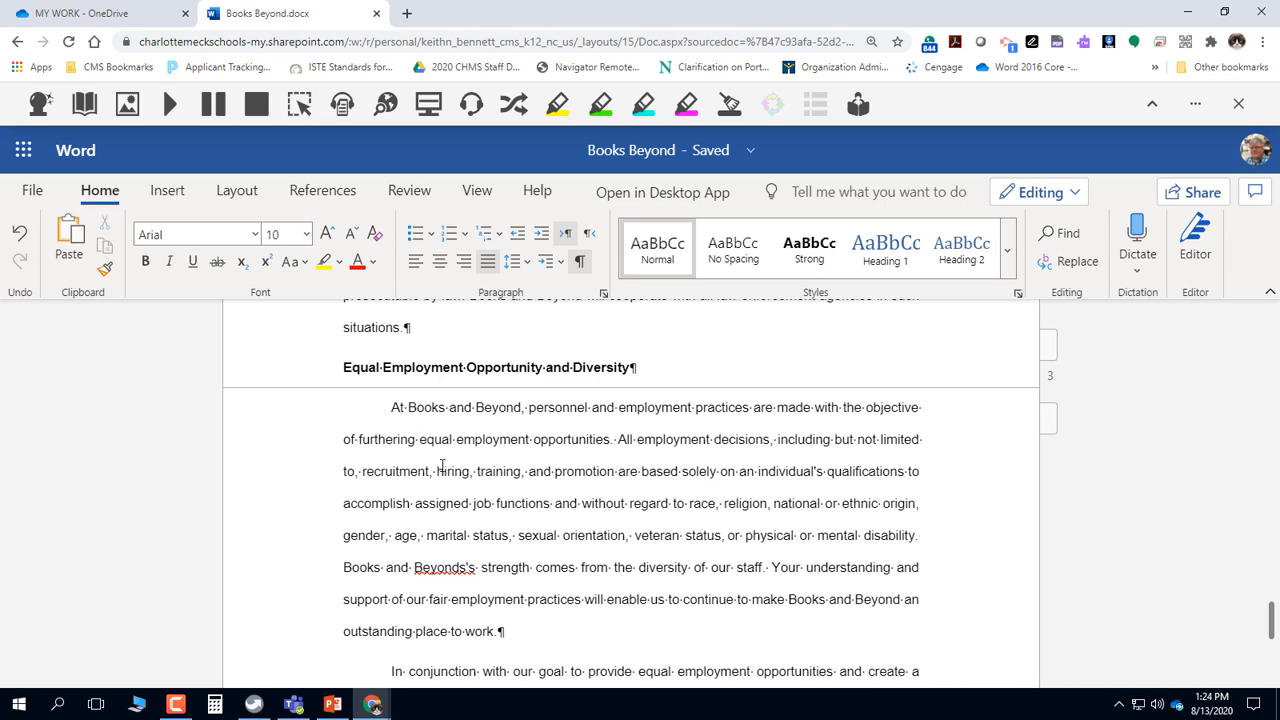
# Review the indented paragraphs from the end of the document back up to the Acknowledgement section.
pyautogui.scroll(-3, 446, 467)
pyautogui.scroll(-4, 446, 467)
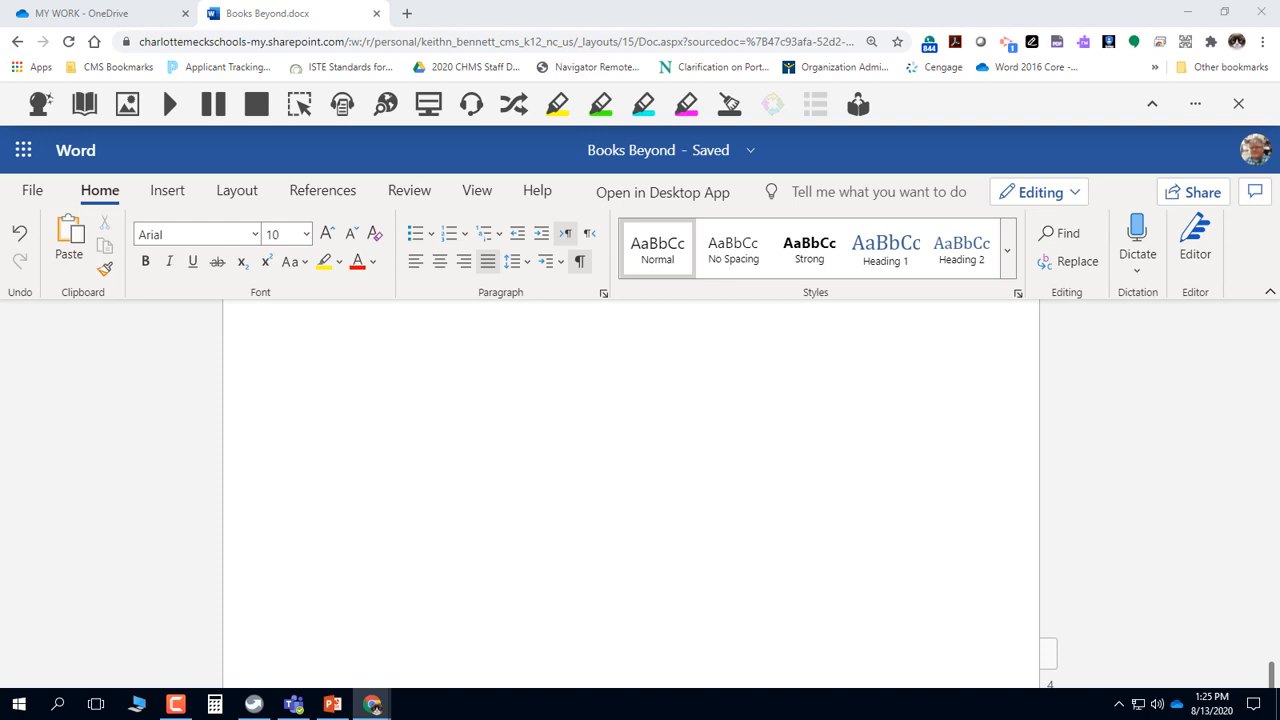
pyautogui.click(817, 446)
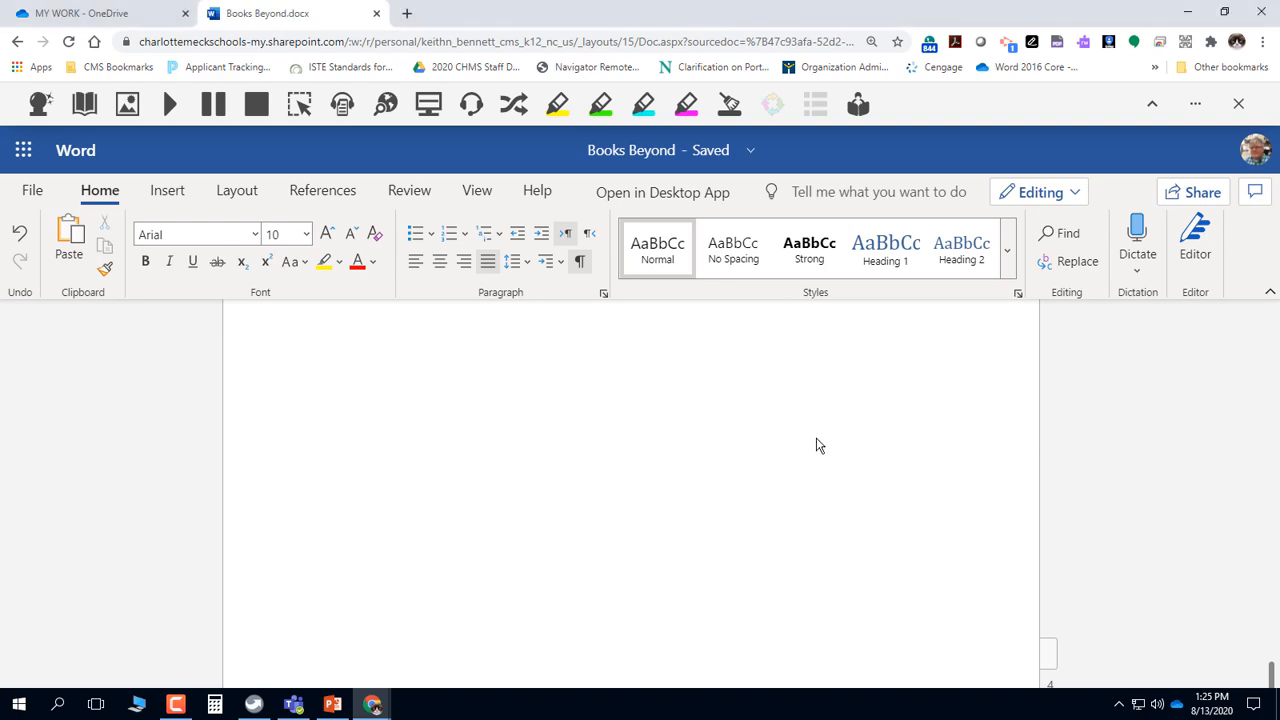
pyautogui.scroll(15, 815, 440)
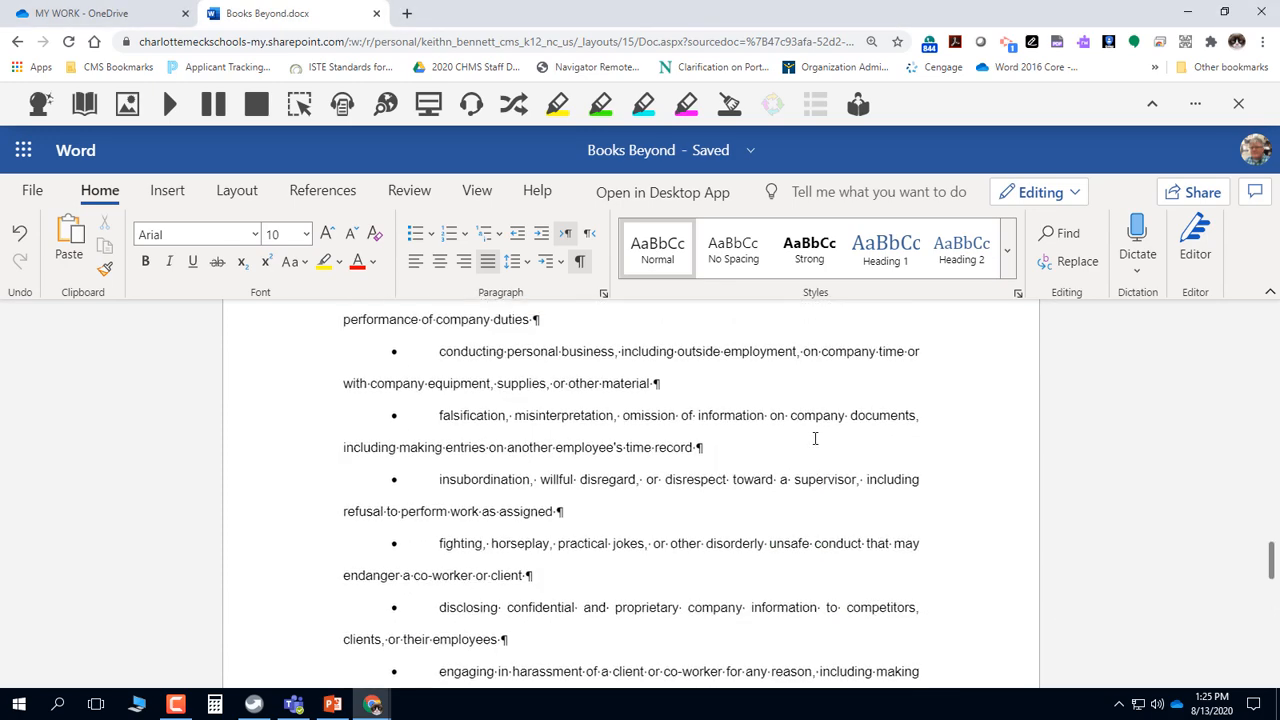
pyautogui.scroll(15, 815, 440)
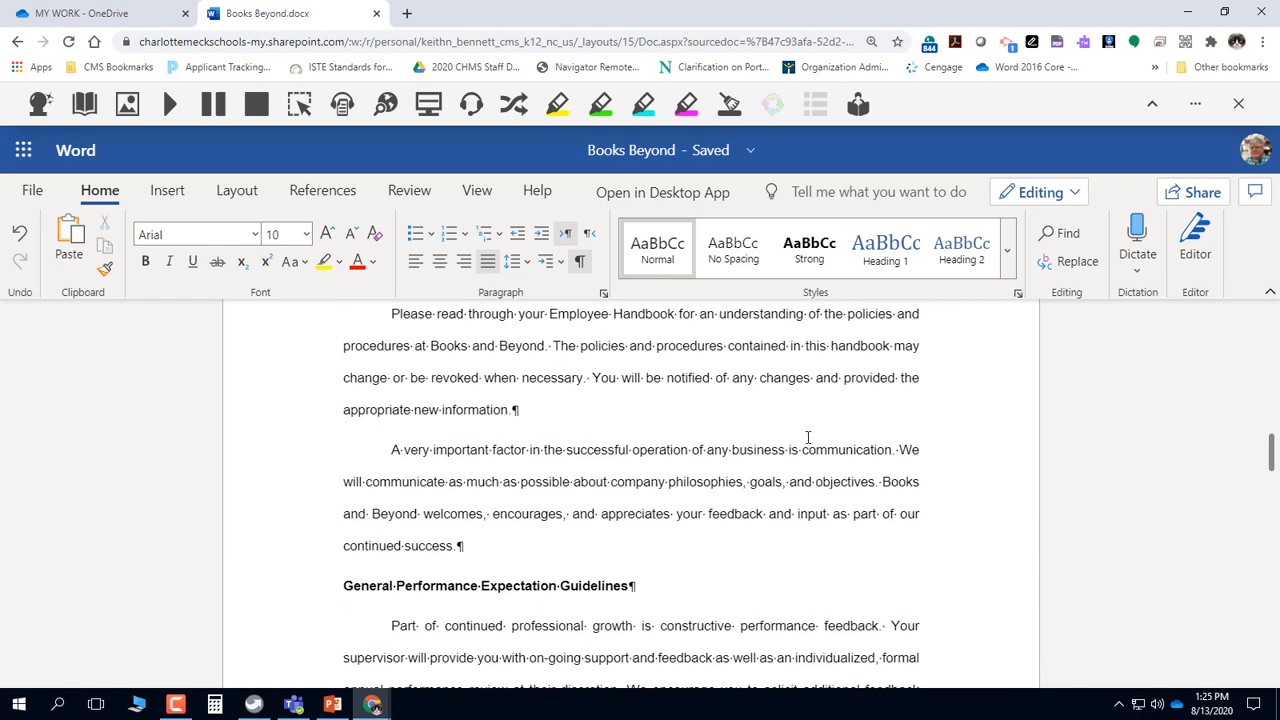
pyautogui.scroll(10, 808, 437)
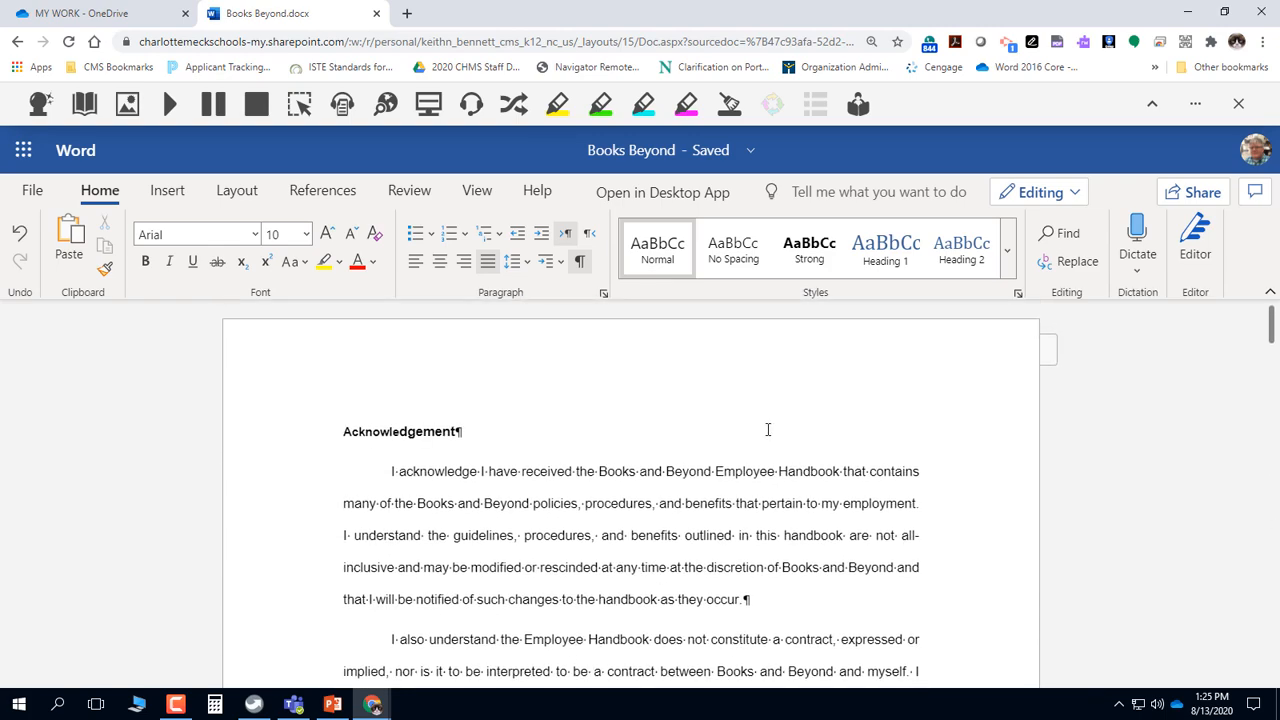
pyautogui.scroll(-1, 241, 512)
pyautogui.scroll(-1, 260, 480)
pyautogui.scroll(3, 320, 455)
# Change the first two Acknowledgement paragraphs to a 0.5" hanging indent and look them over.
pyautogui.moveTo(386, 470); pyautogui.dragTo(872, 610)
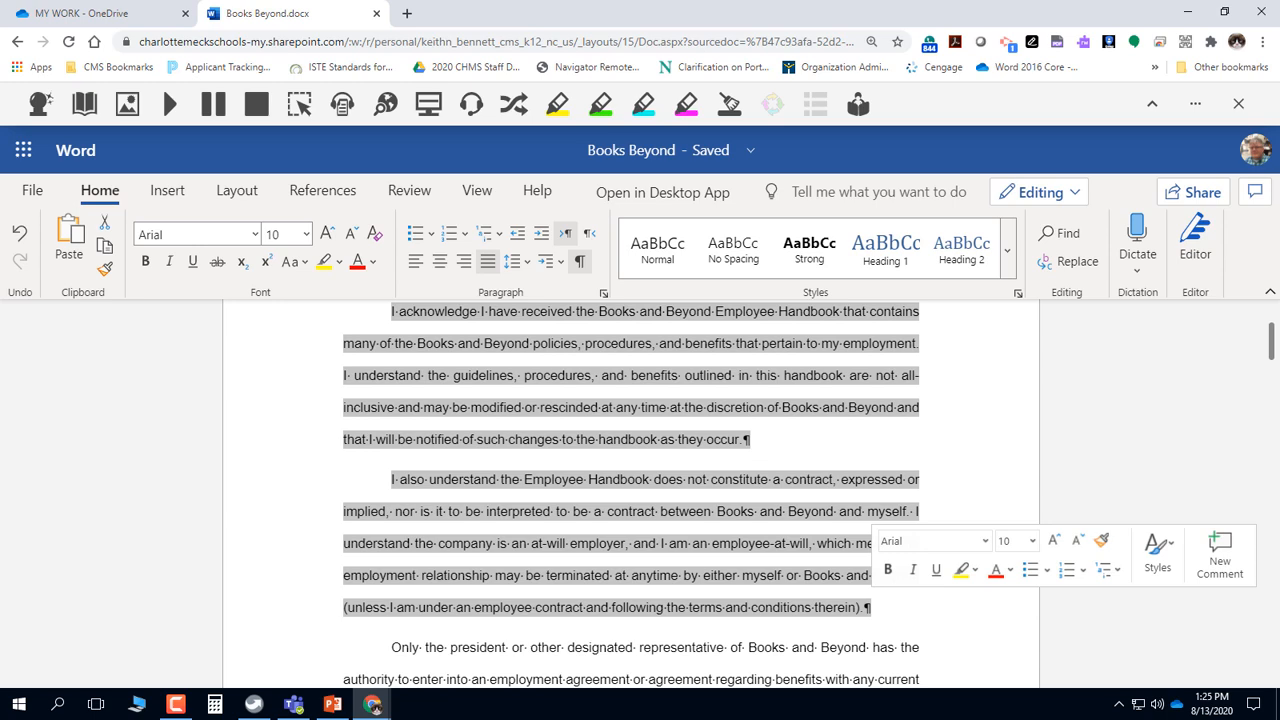
pyautogui.click(605, 294)
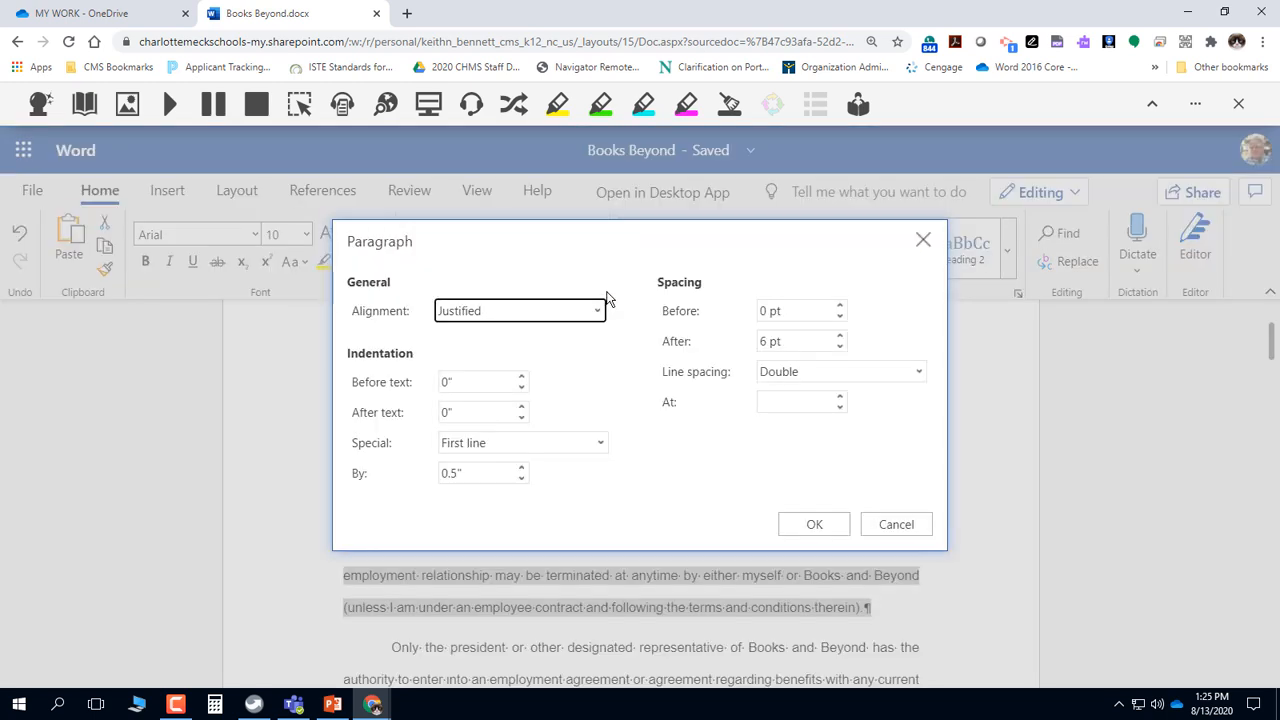
pyautogui.click(561, 446)
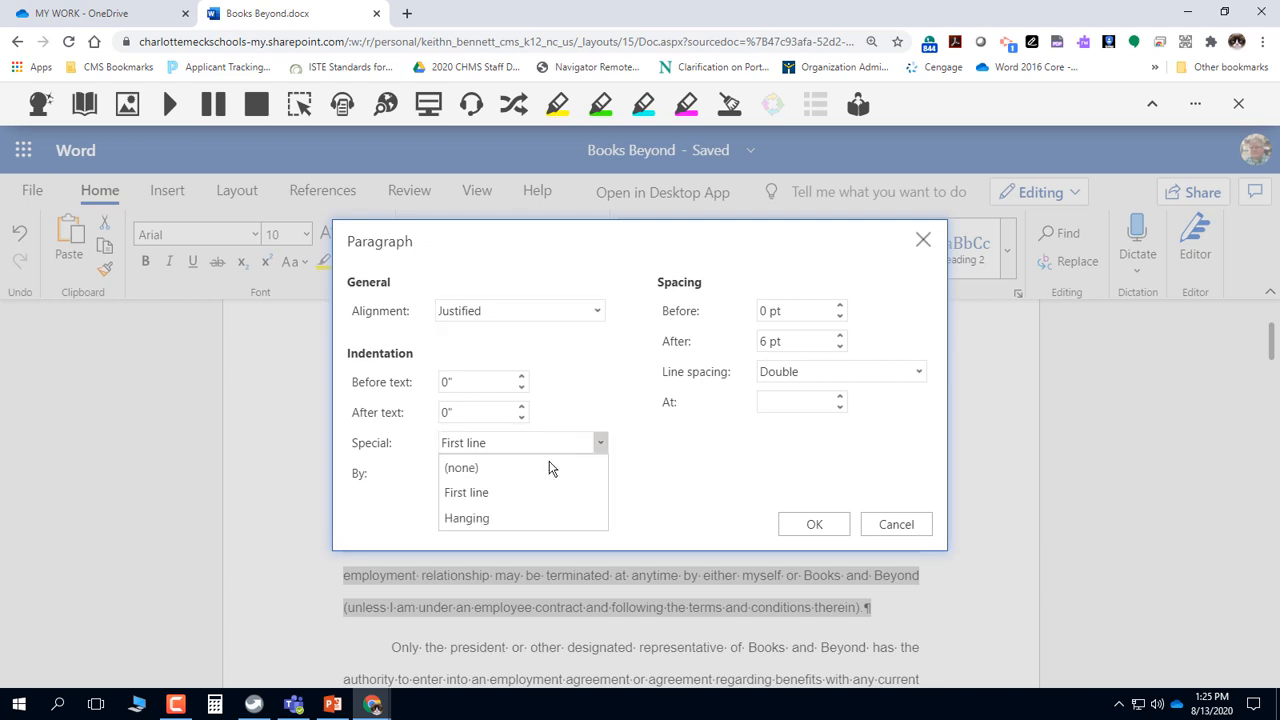
pyautogui.click(531, 519)
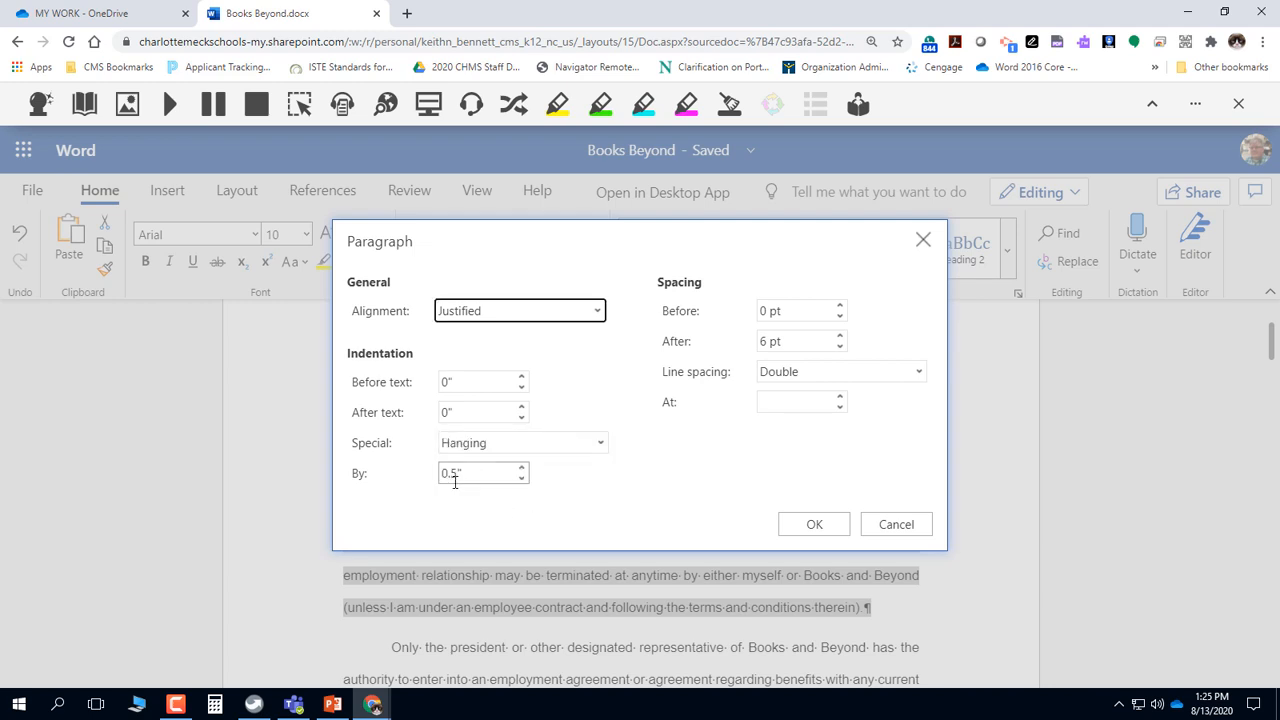
pyautogui.click(798, 527)
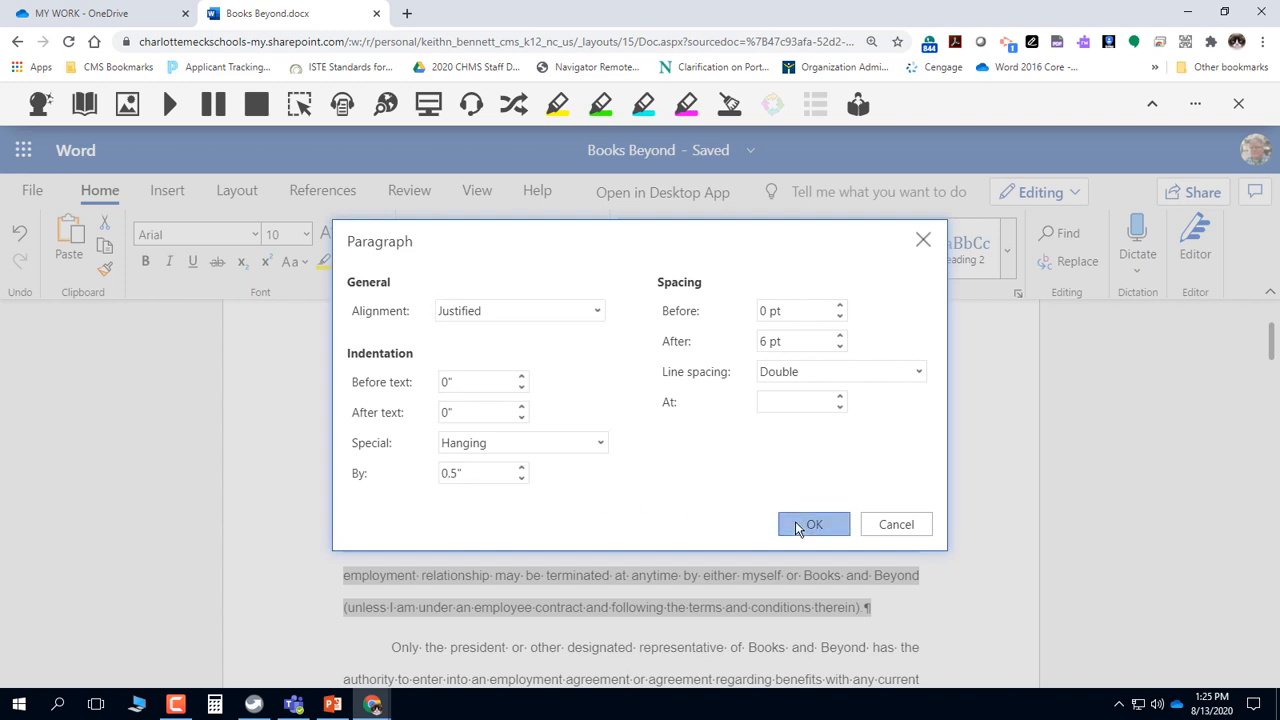
pyautogui.click(476, 516)
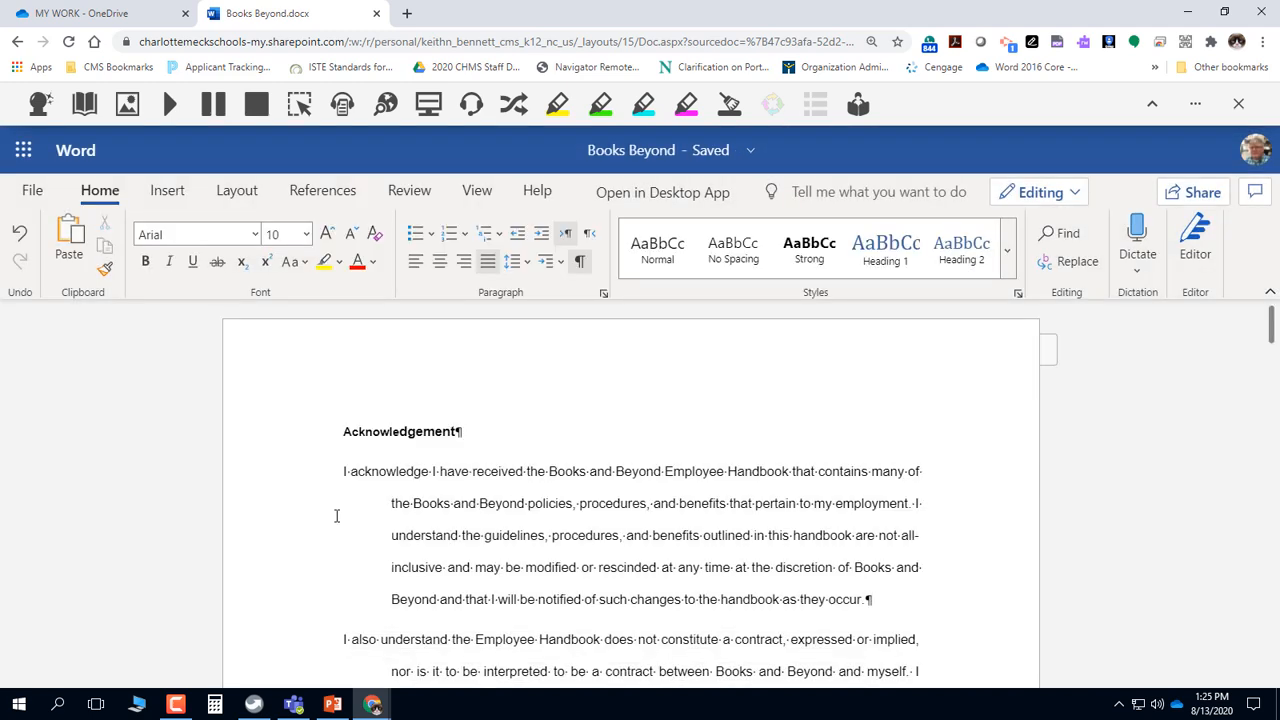
pyautogui.scroll(-3, 418, 543)
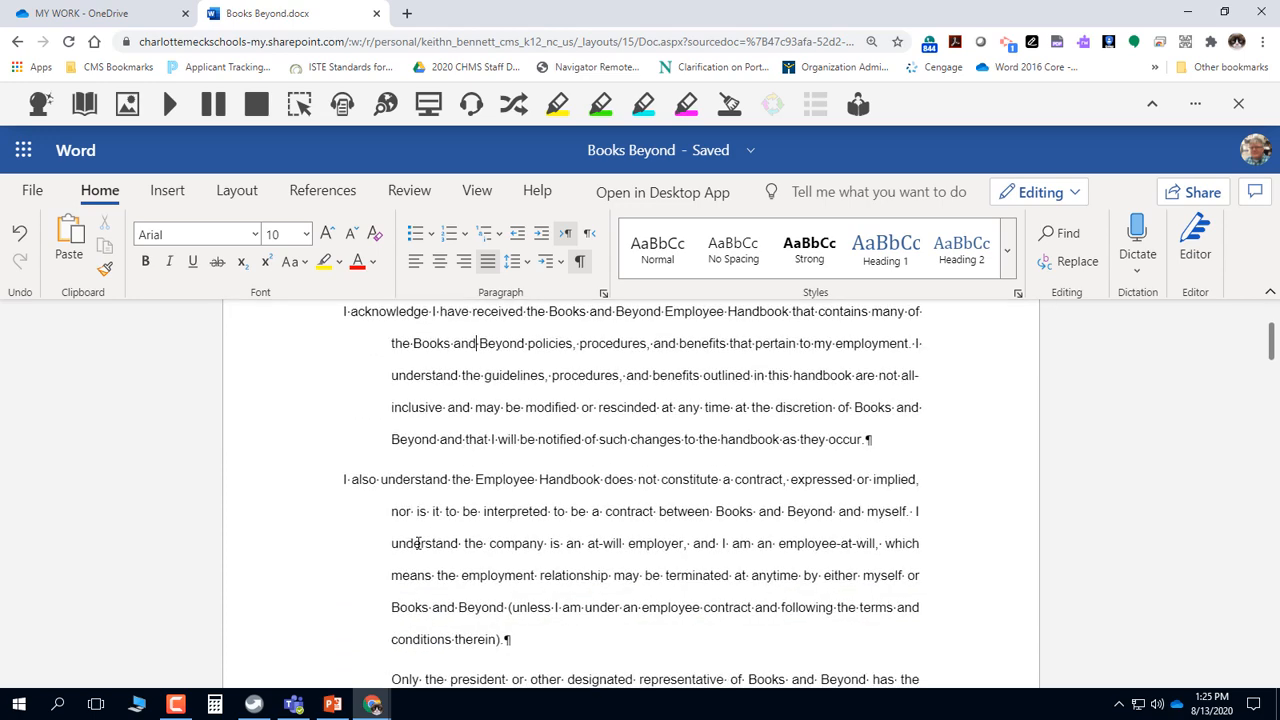
pyautogui.scroll(-2, 537, 540)
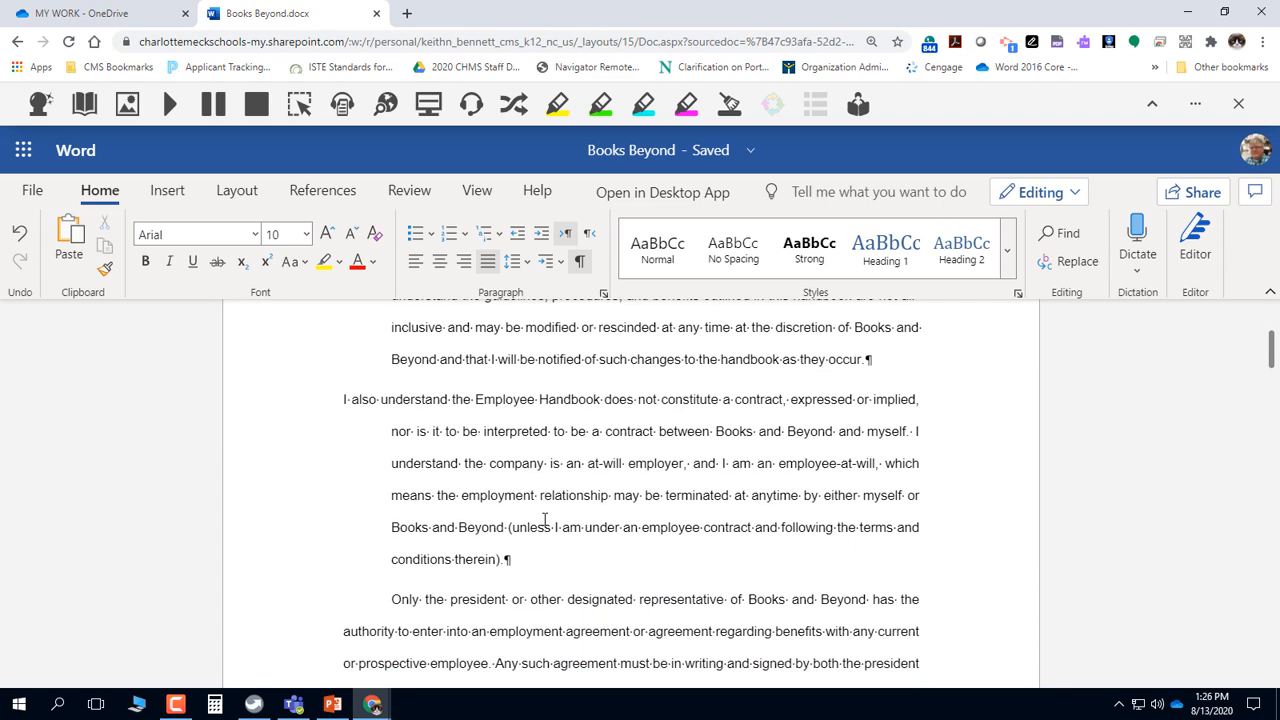
pyautogui.scroll(3, 544, 519)
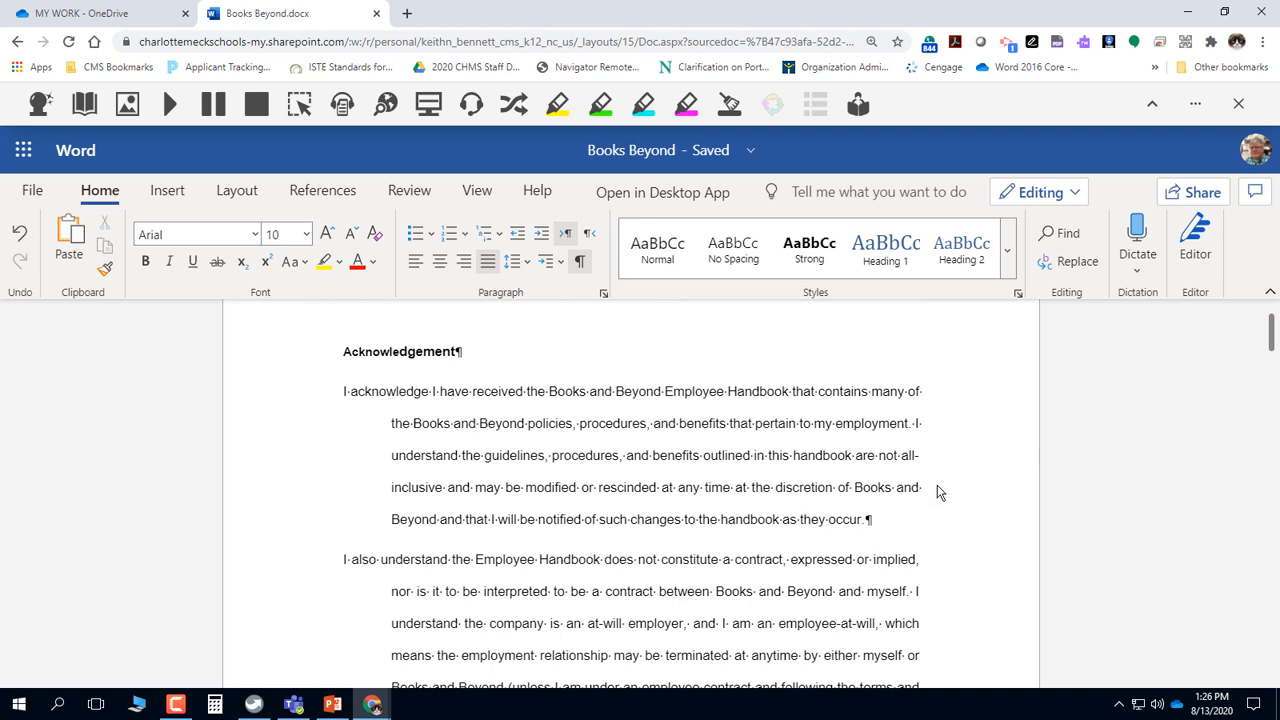
# Apply a 0.5" hanging indent to the last two Acknowledgement paragraphs, just above the Introduction heading.
pyautogui.scroll(-4, 934, 491)
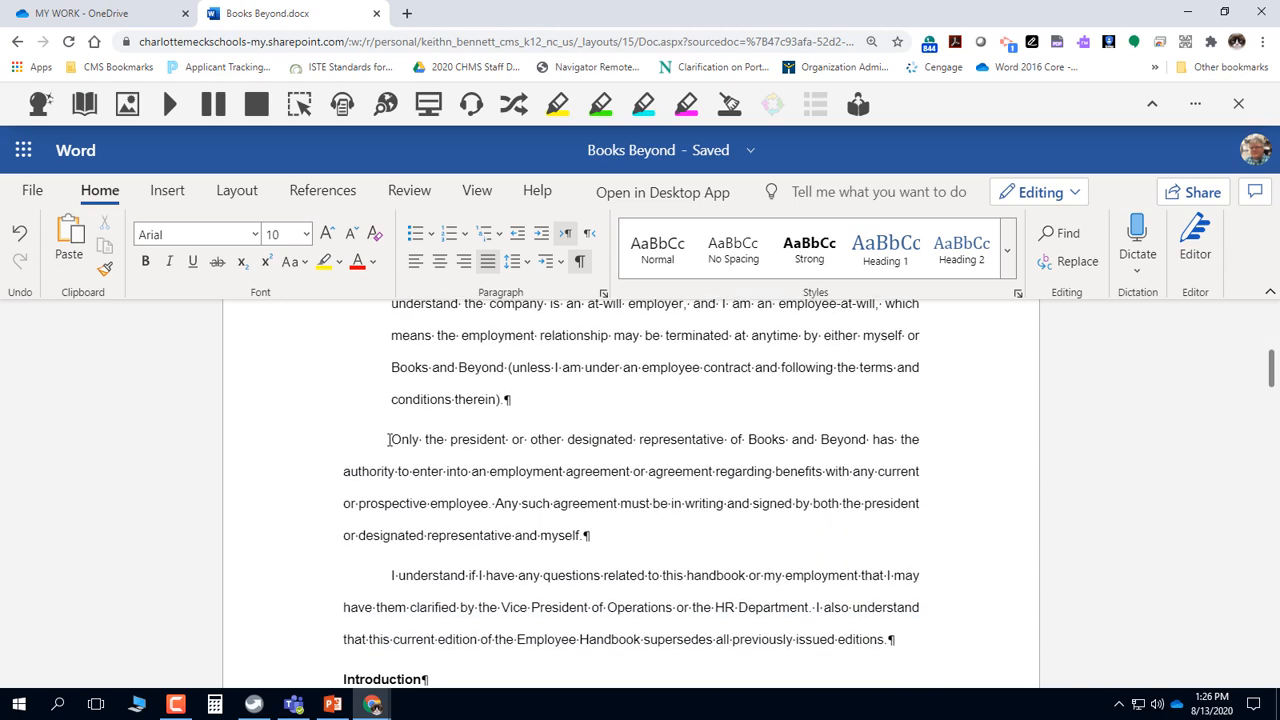
pyautogui.moveTo(391, 439); pyautogui.dragTo(860, 409)
pyautogui.scroll(10, 857, 429)
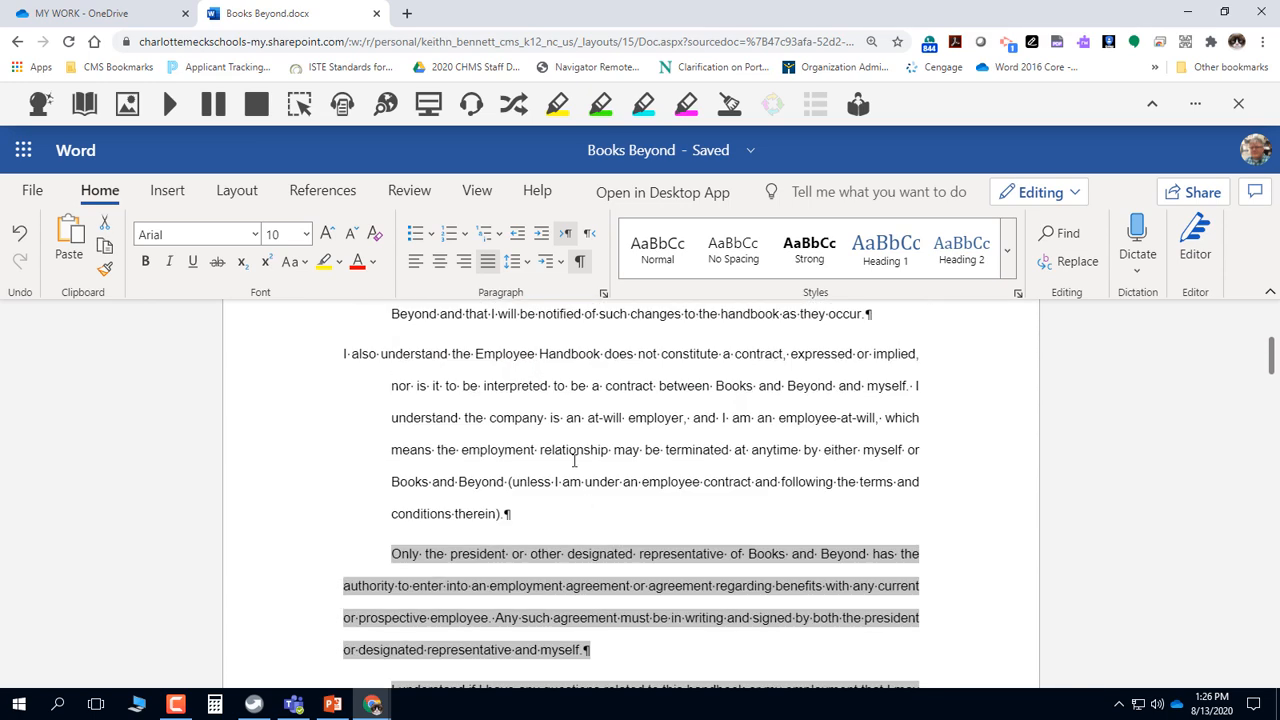
pyautogui.click(574, 460)
pyautogui.scroll(3, 571, 450)
pyautogui.scroll(-5, 508, 449)
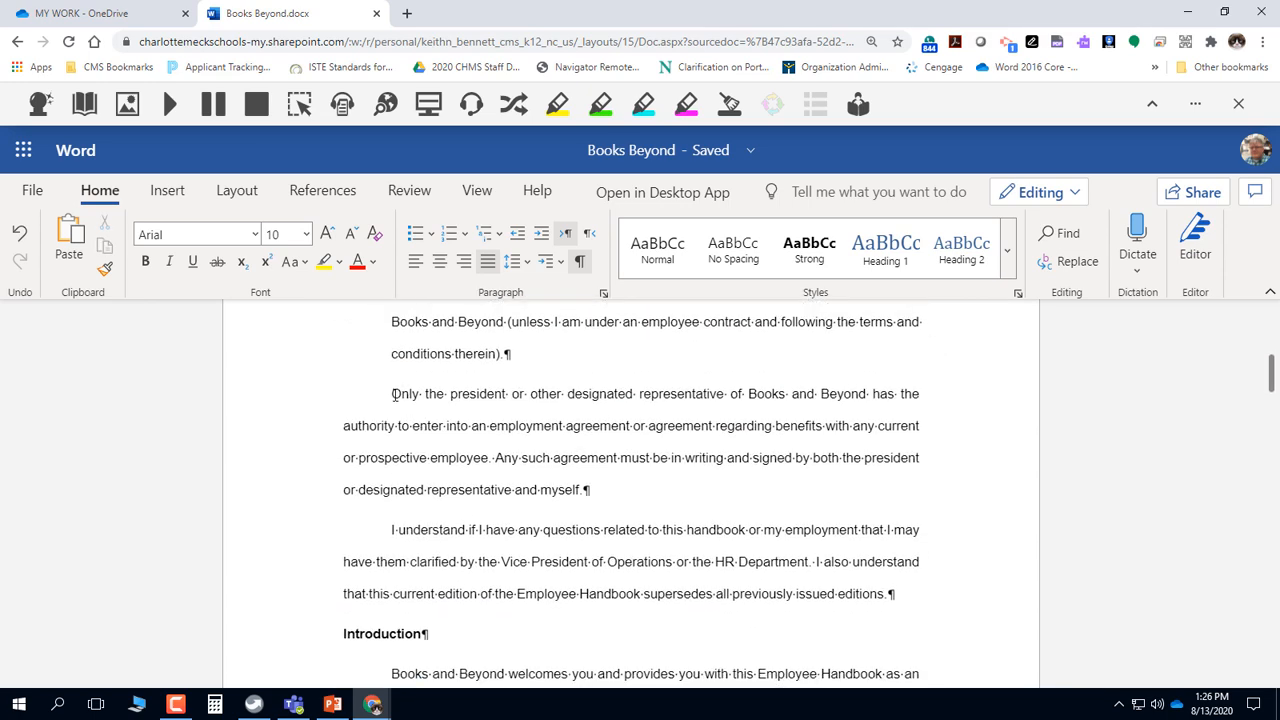
pyautogui.moveTo(418, 432); pyautogui.dragTo(908, 587)
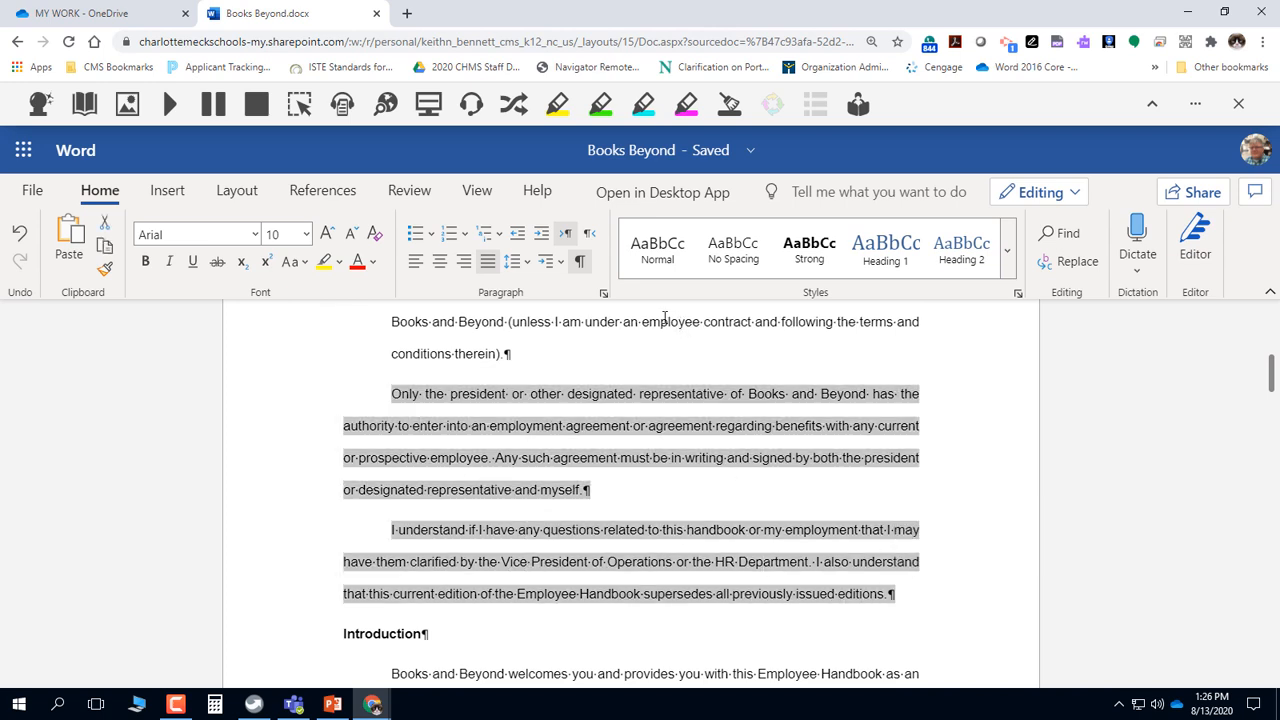
pyautogui.click(603, 295)
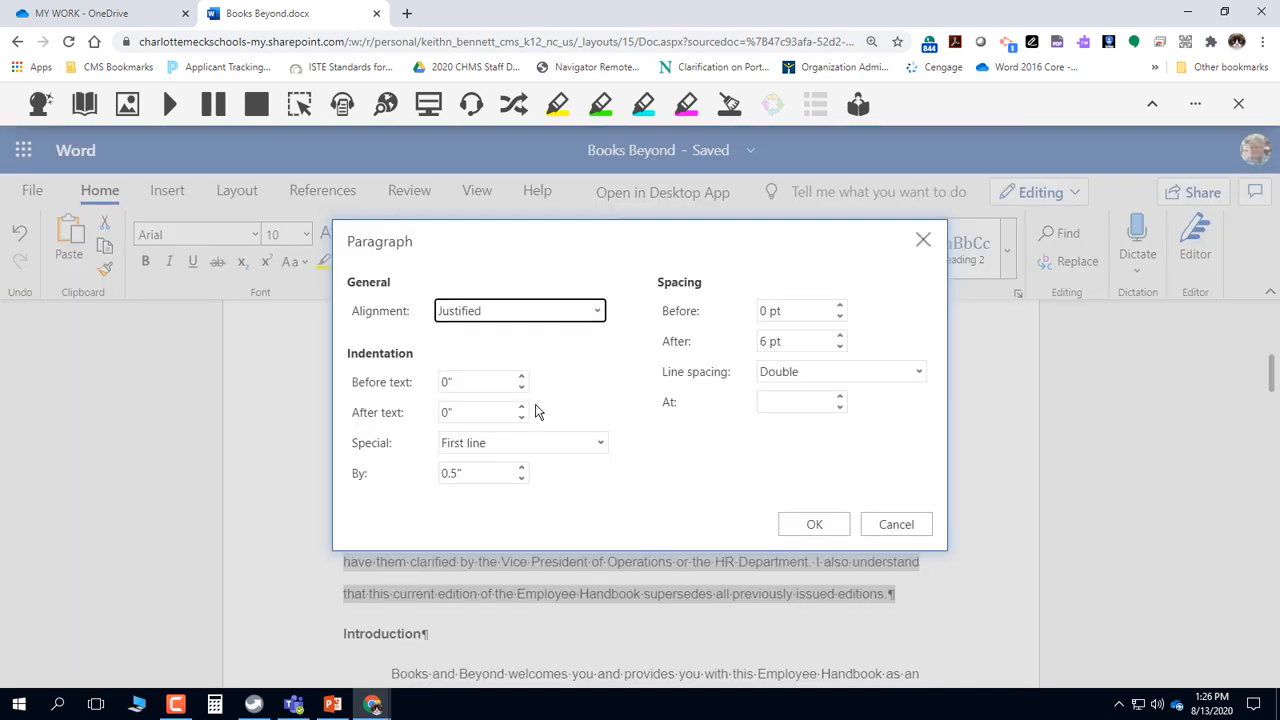
pyautogui.click(515, 447)
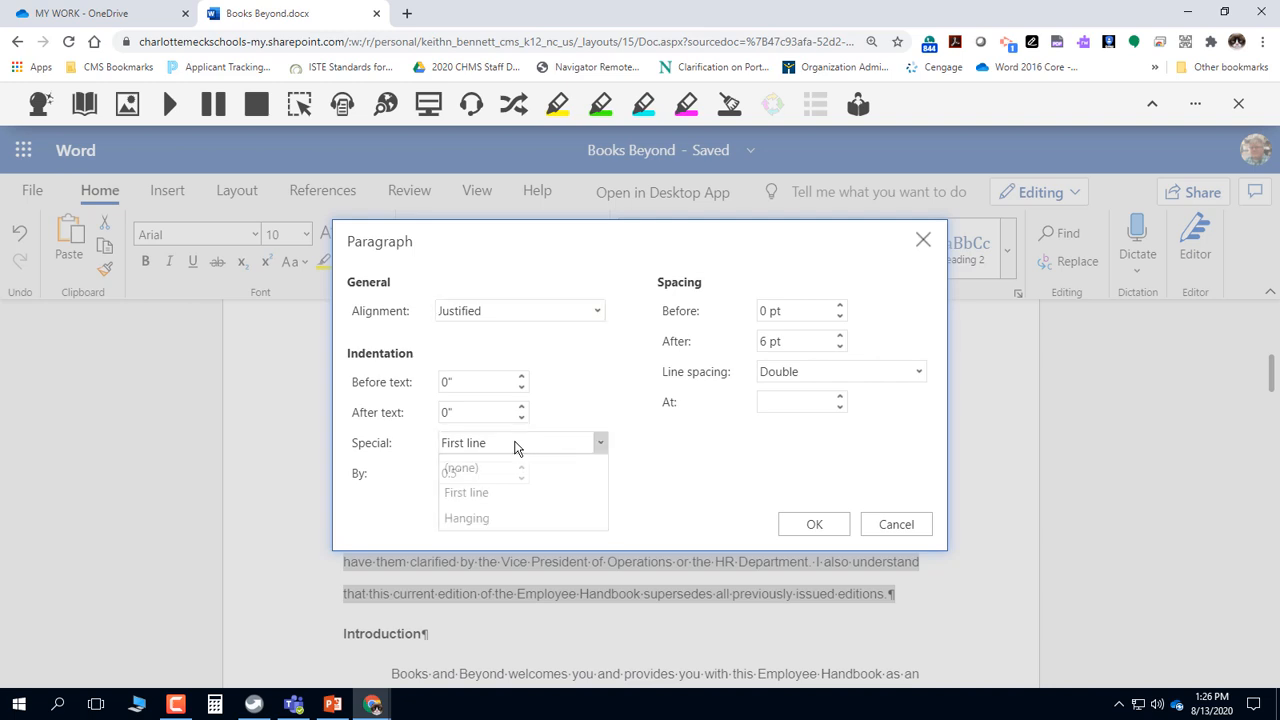
pyautogui.click(497, 518)
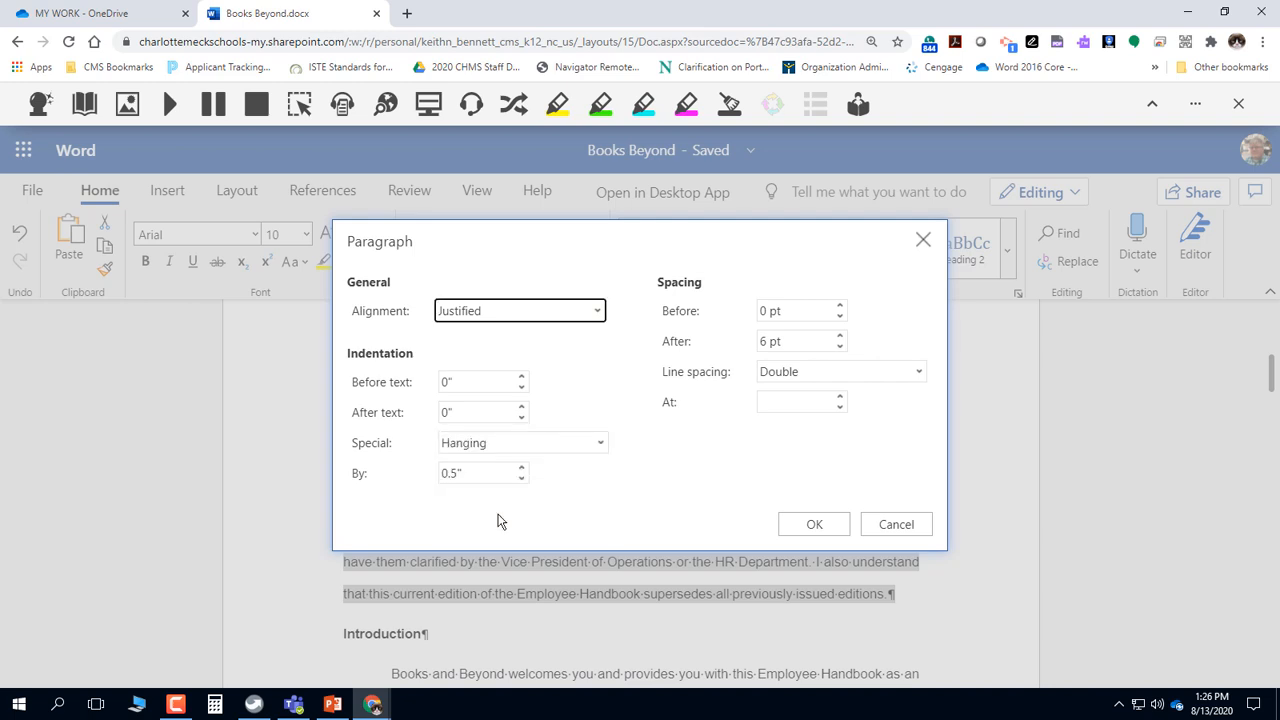
pyautogui.click(815, 526)
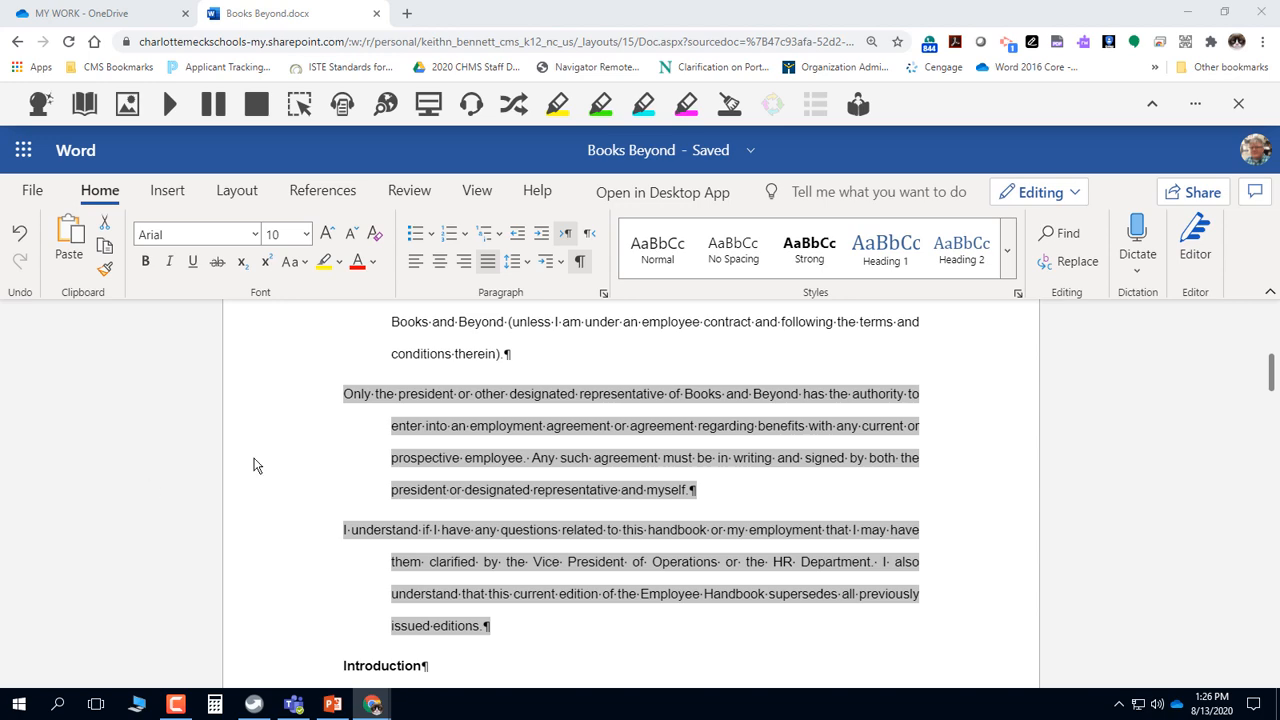
# Undo the hanging indent on the last two Acknowledgement paragraphs, just above the Introduction heading.
pyautogui.click(464, 436)
pyautogui.scroll(-3, 464, 438)
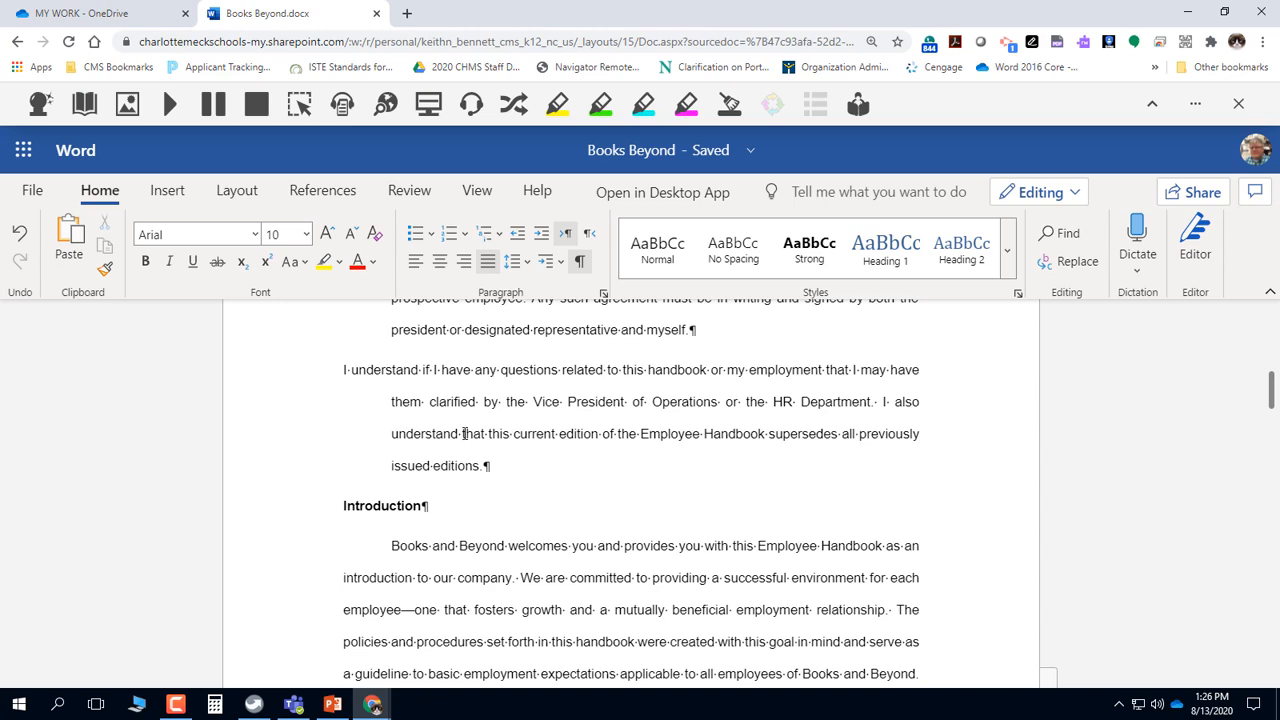
pyautogui.scroll(5, 464, 433)
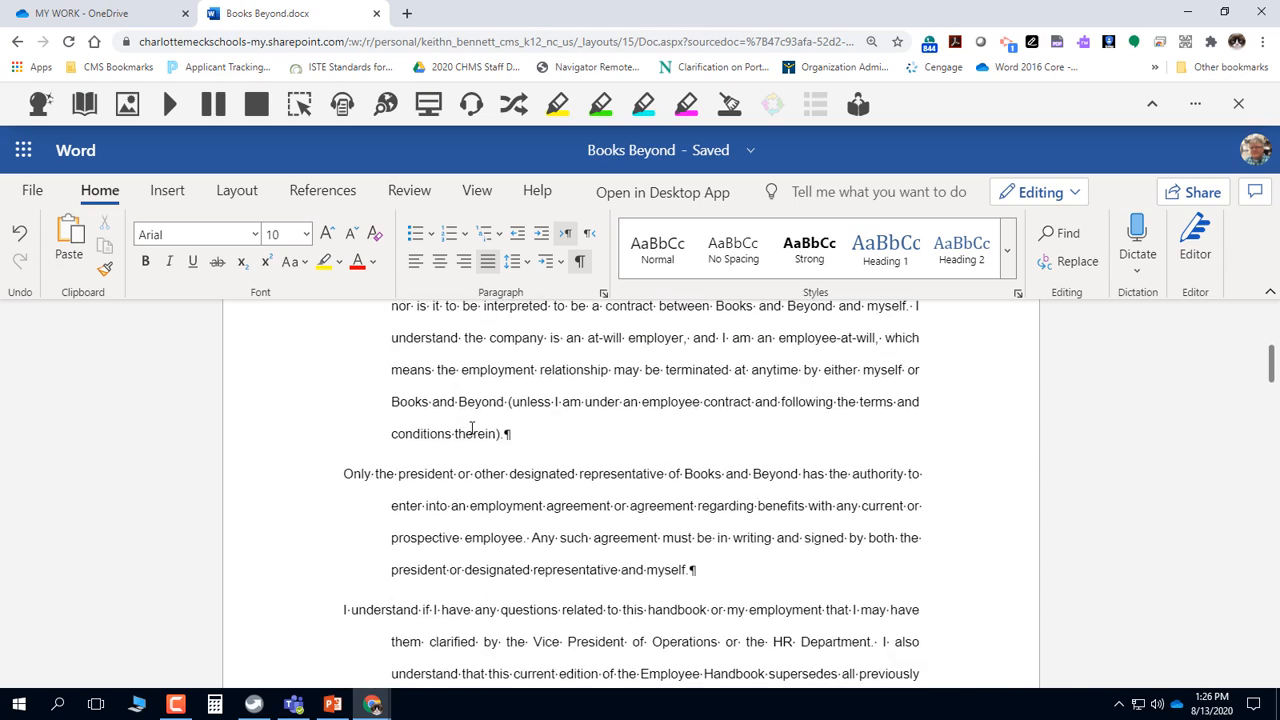
pyautogui.click(18, 235)
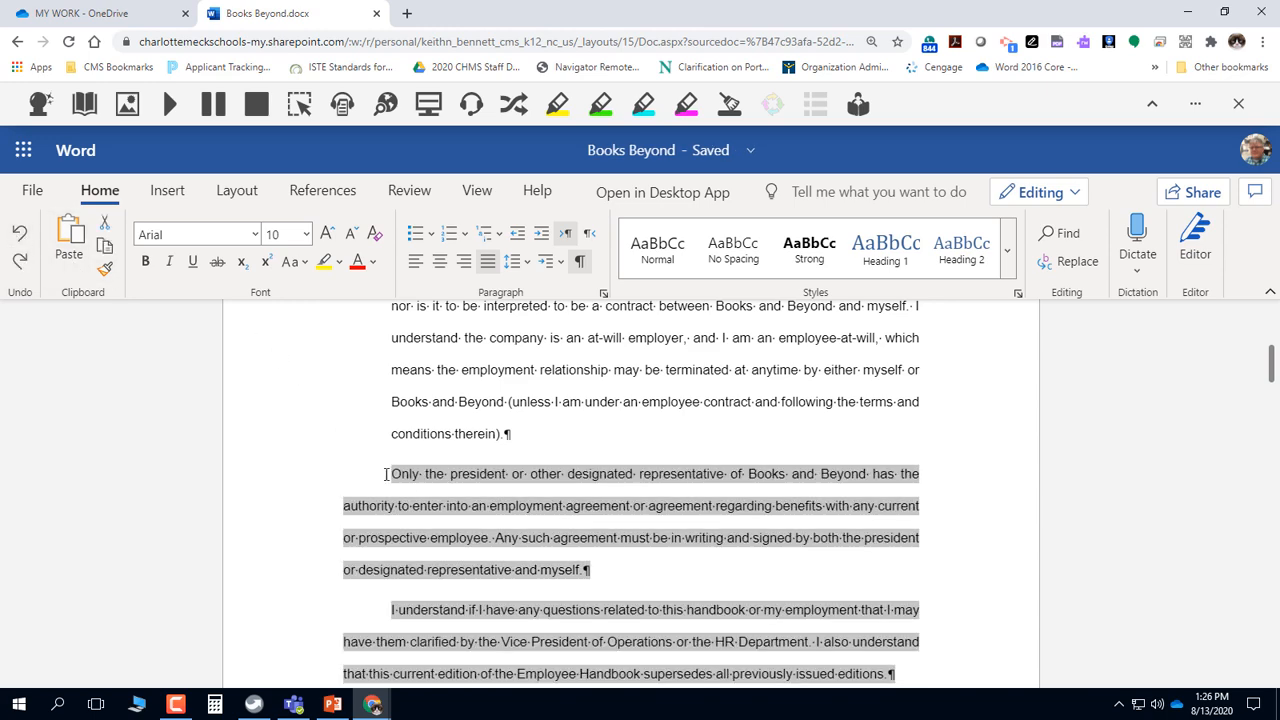
# Copy the hanging-indent formatting from the "I also understand" paragraph to the "Only the president" paragraph with Format Painter.
pyautogui.scroll(3, 488, 487)
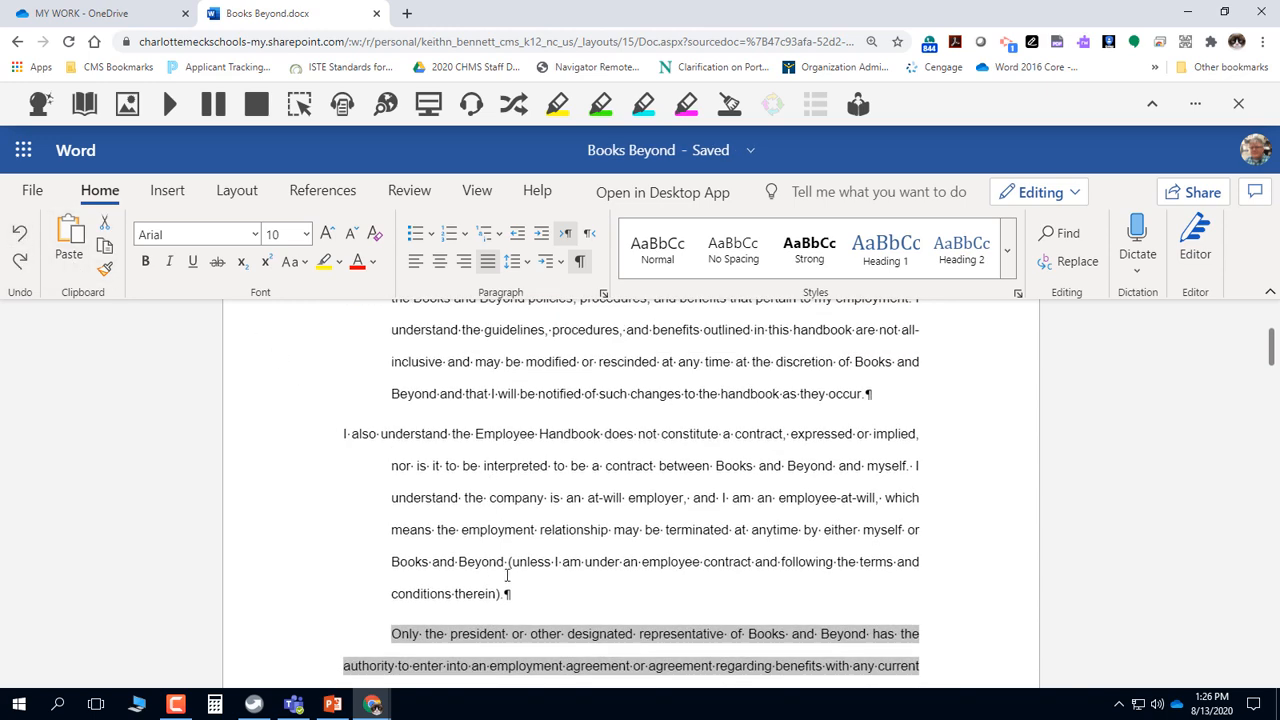
pyautogui.scroll(-3, 505, 571)
pyautogui.scroll(-3, 503, 569)
pyautogui.scroll(3, 505, 565)
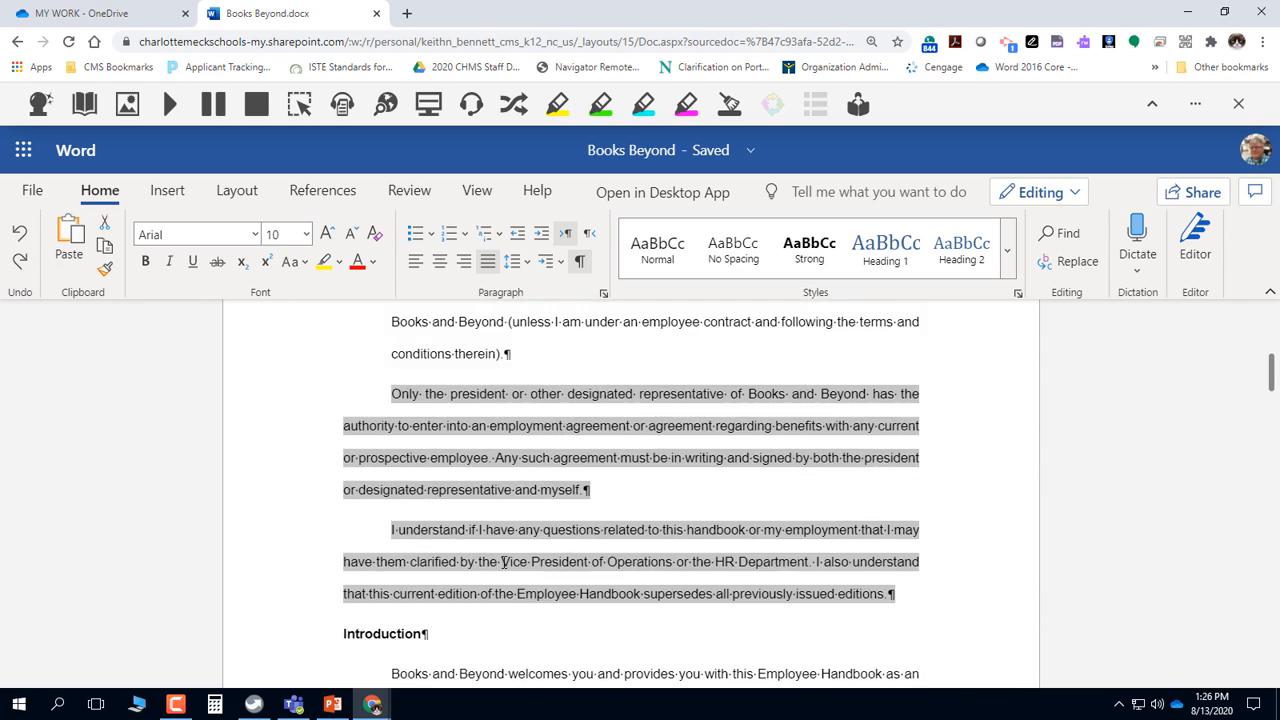
pyautogui.scroll(1, 507, 560)
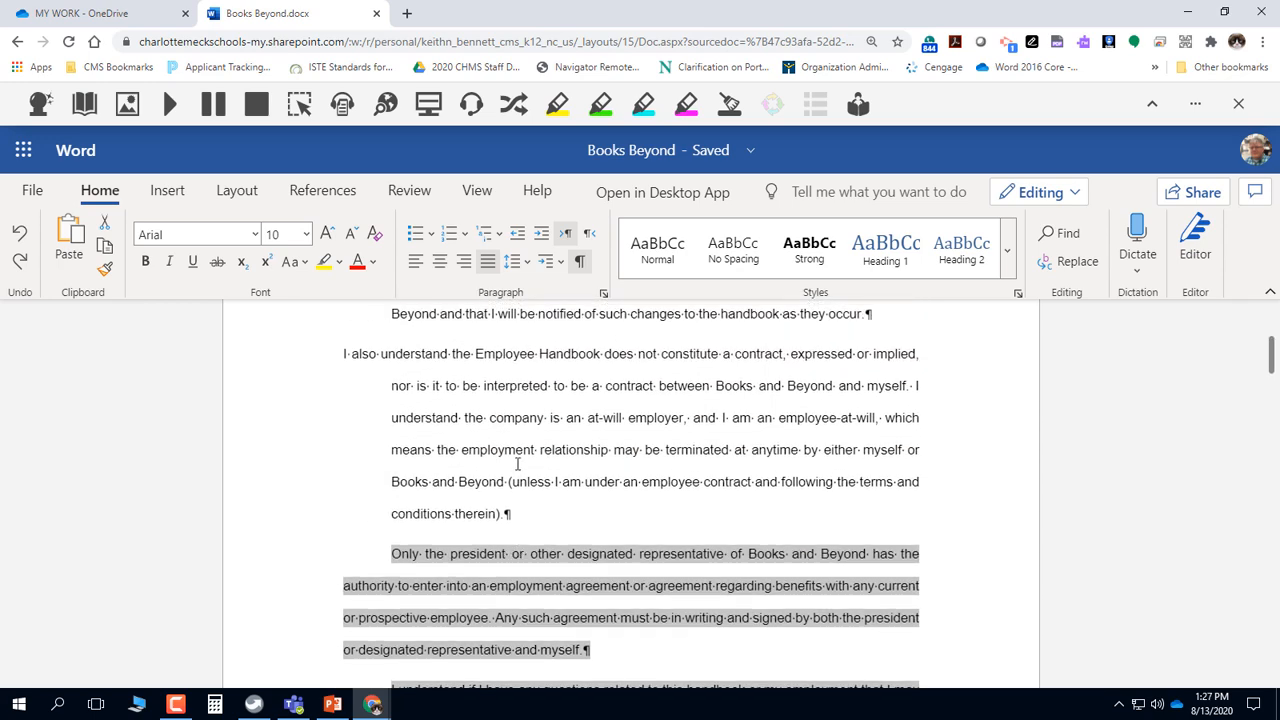
pyautogui.click(497, 418)
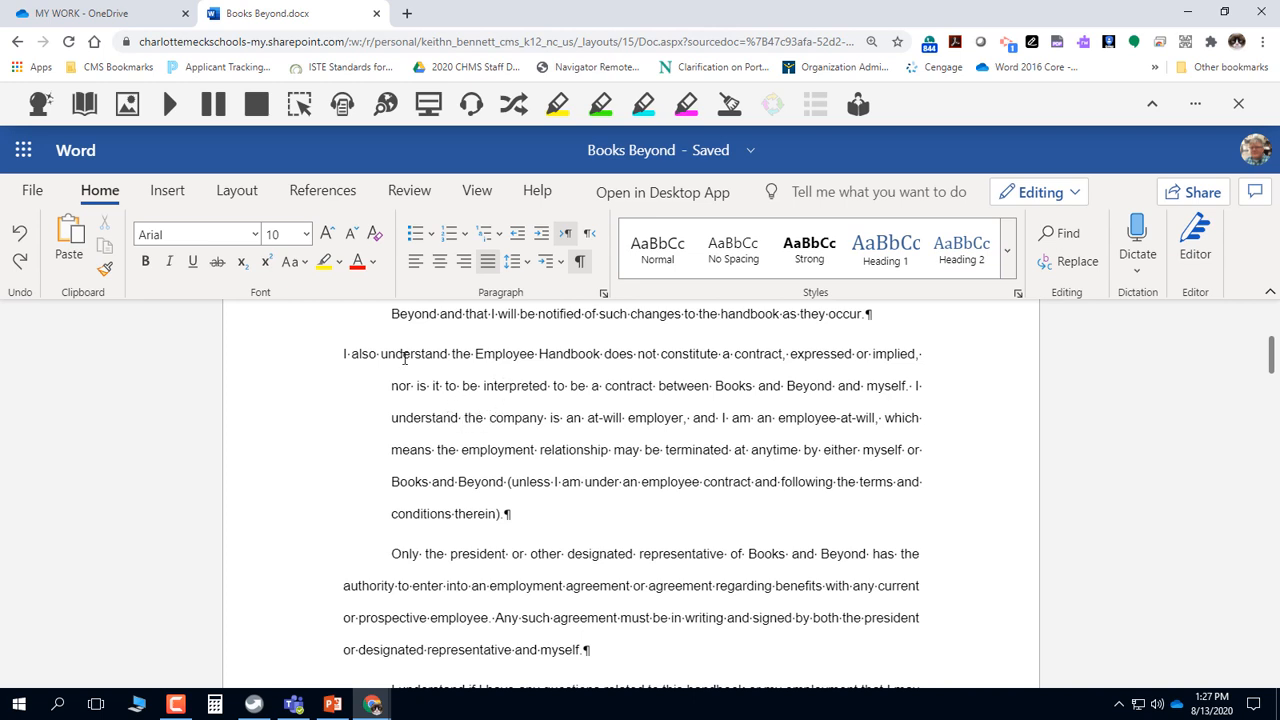
pyautogui.click(105, 270)
pyautogui.click(415, 557)
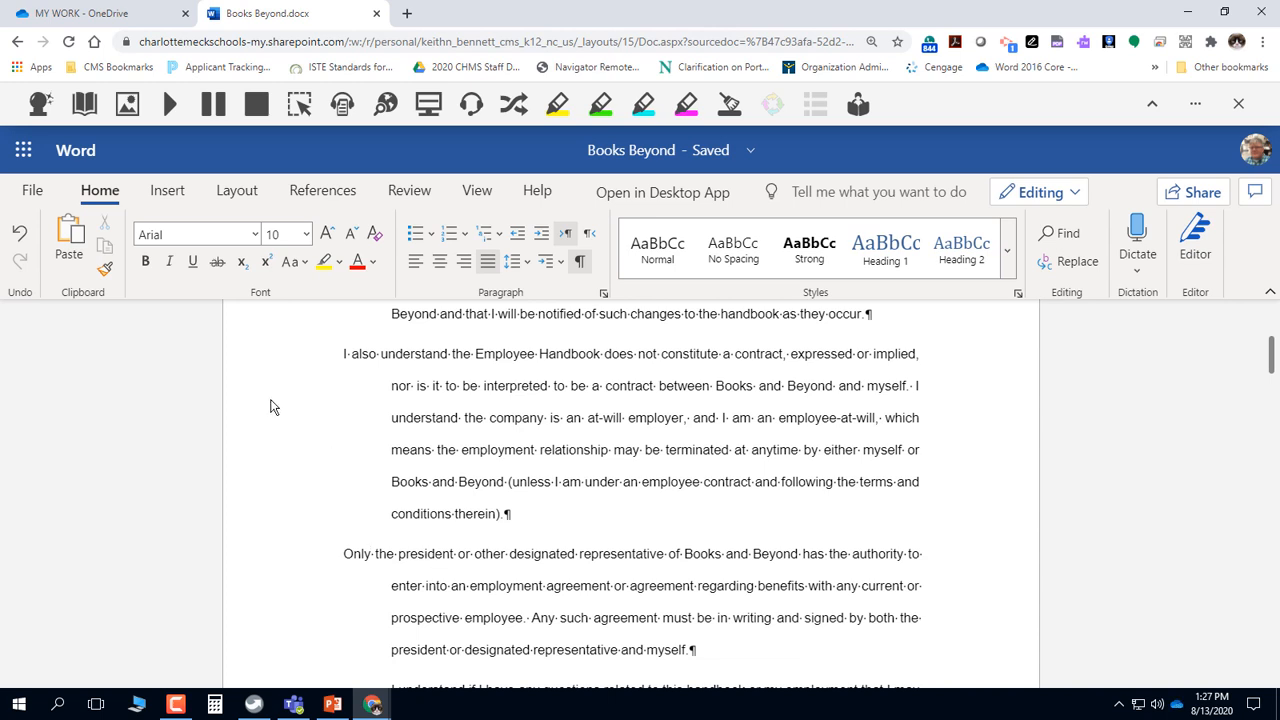
# Copy the same hanging-indent formatting onto the last Acknowledgement paragraph, "I understand if I have any questions", with Format Painter.
pyautogui.click(105, 271)
pyautogui.scroll(-3, 345, 400)
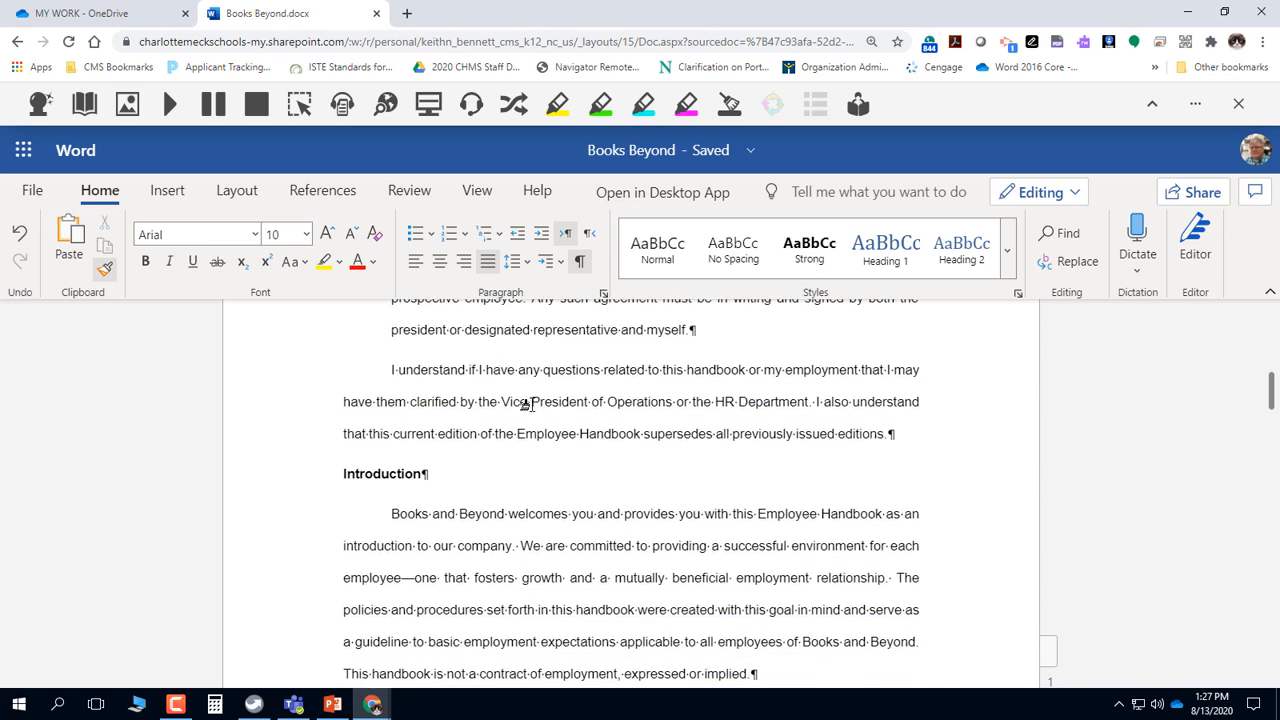
pyautogui.click(531, 403)
pyautogui.scroll(2, 524, 404)
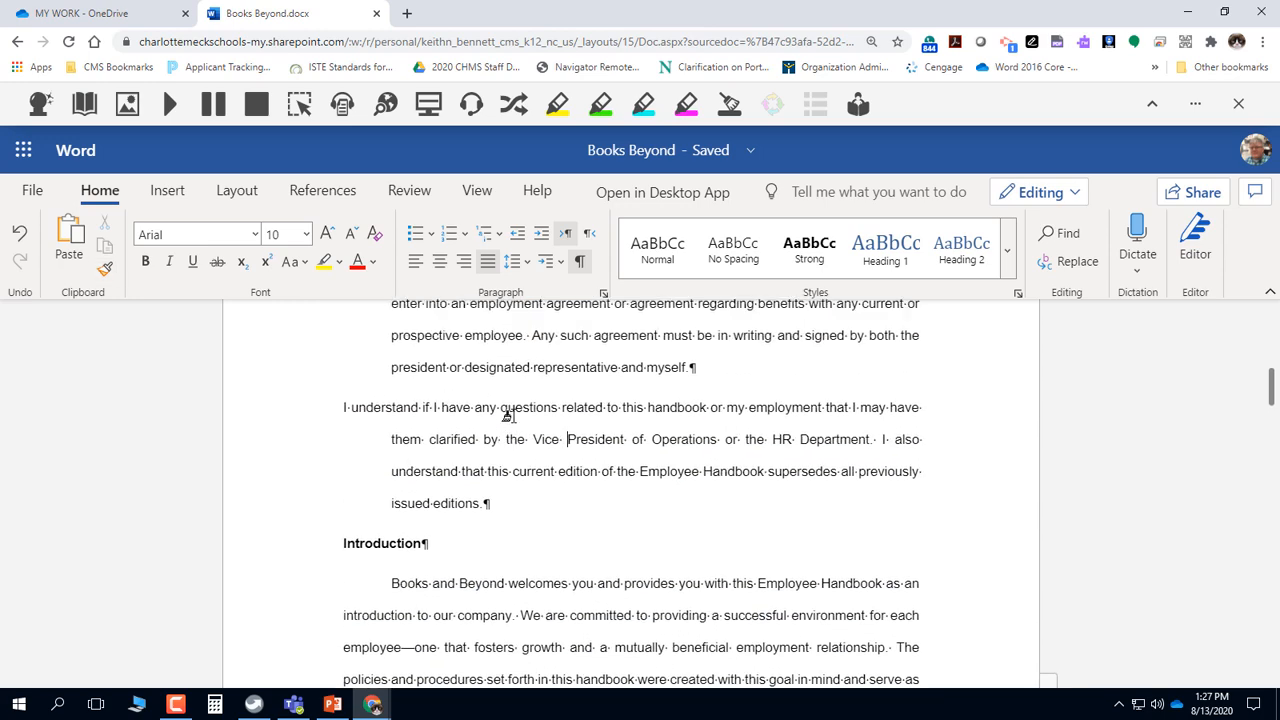